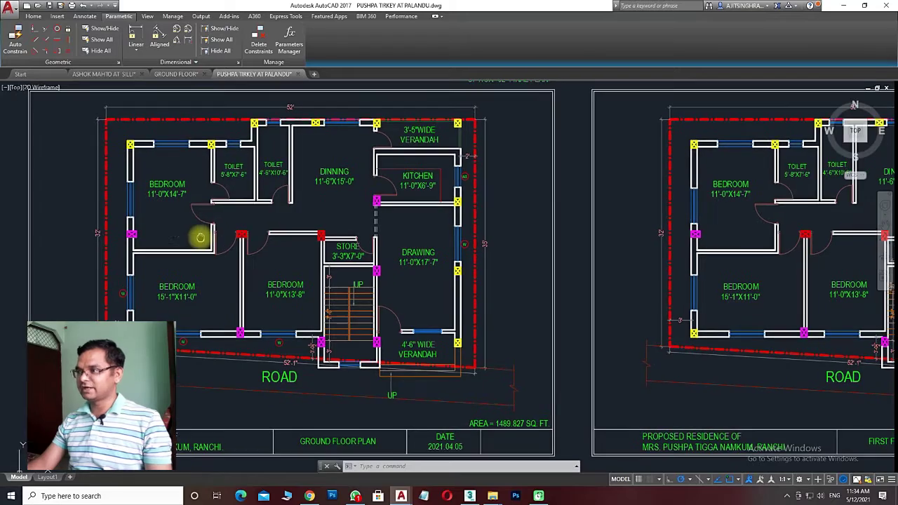
# Step: Zoom and pan the AutoCAD view to centre the floor plan
pyautogui.scroll(-2, 231, 217)
pyautogui.scroll(2, 196, 196)
pyautogui.scroll(-1, 197, 197)
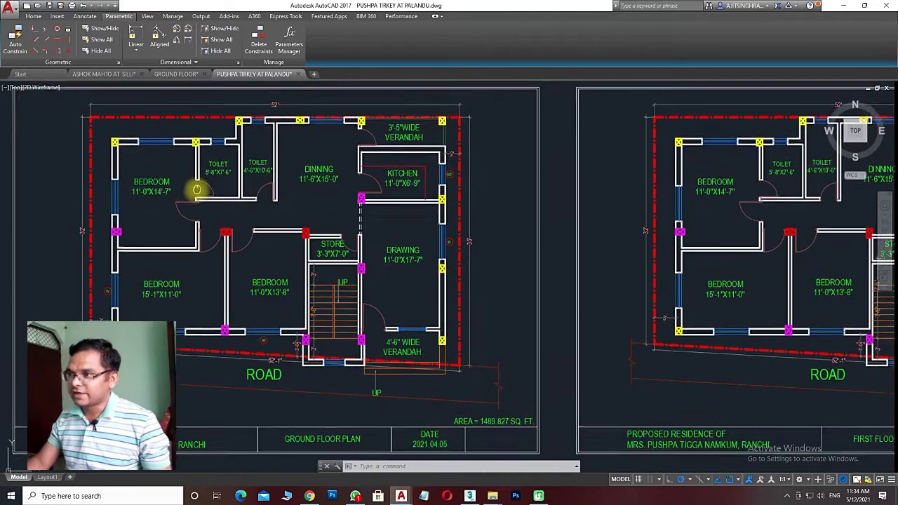
pyautogui.scroll(1, 195, 193)
pyautogui.scroll(-1, 236, 337)
pyautogui.scroll(1, 313, 413)
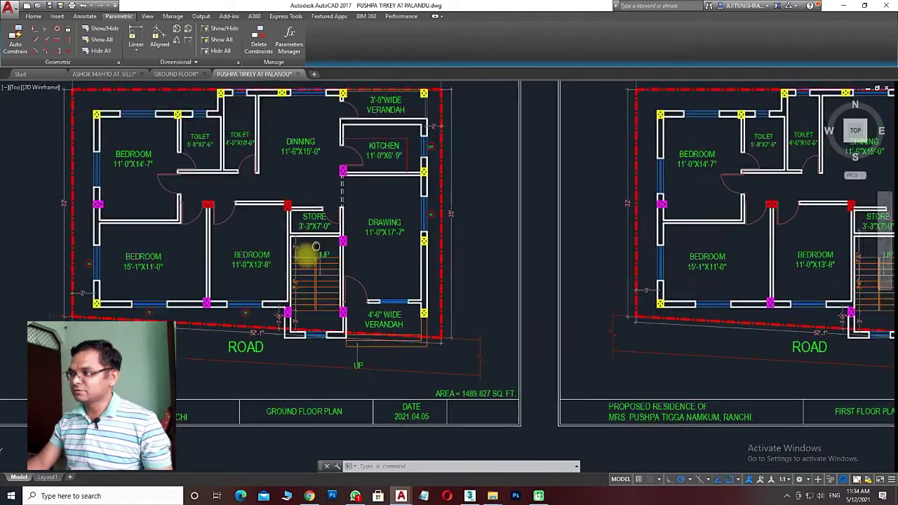
pyautogui.moveTo(741, 344); pyautogui.dragTo(356, 341, button='middle')
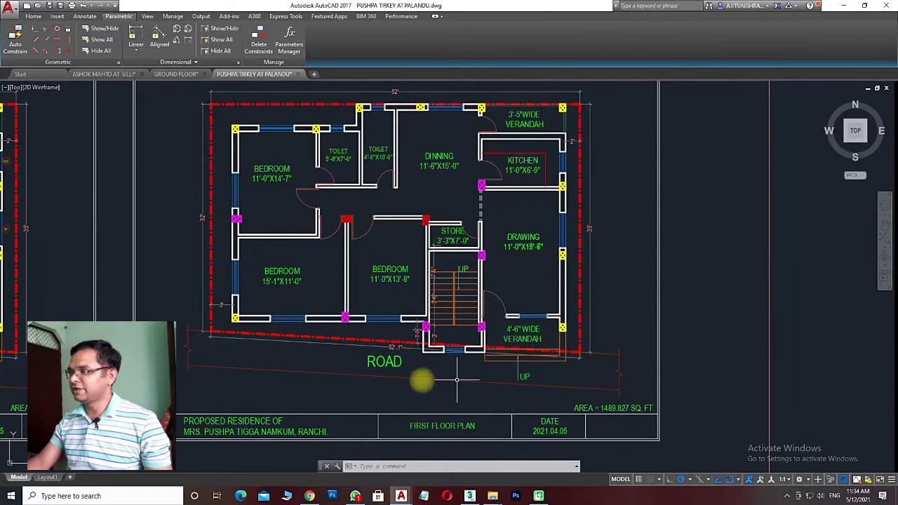
pyautogui.moveTo(855, 130)
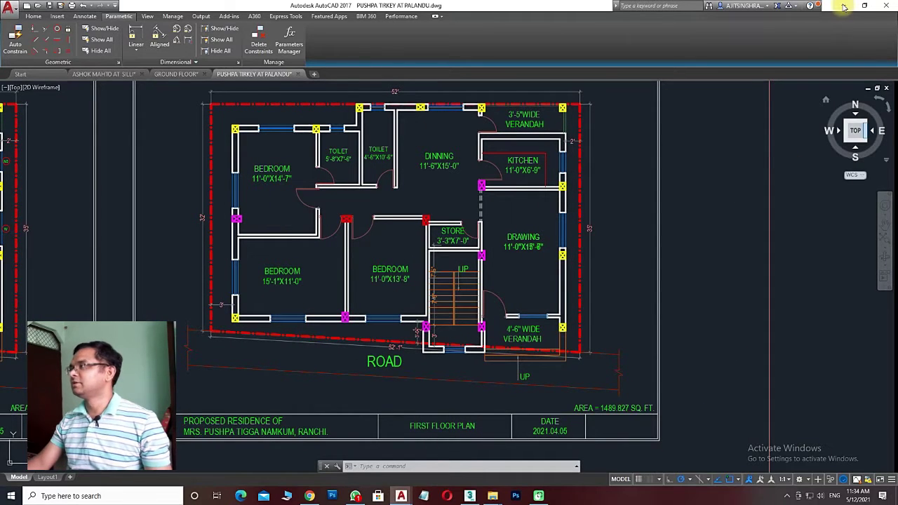
pyautogui.moveTo(362, 449); pyautogui.dragTo(375, 447, button='middle')
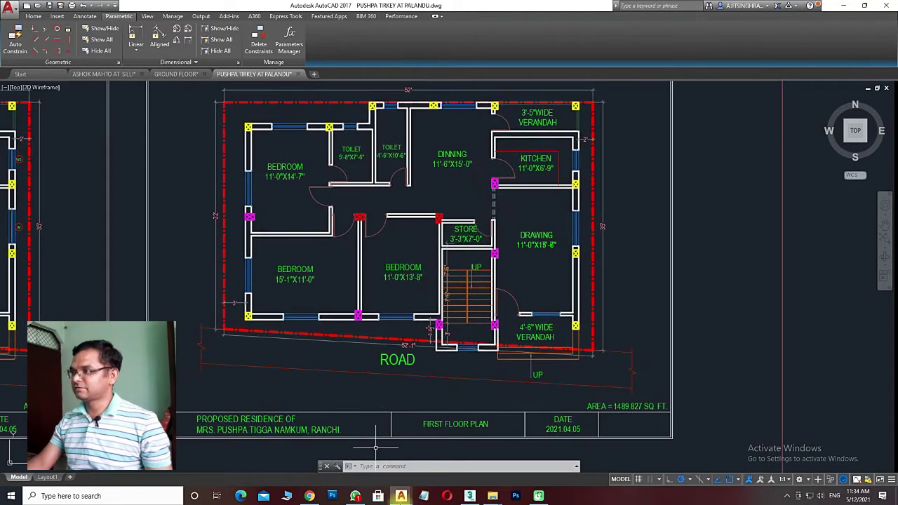
# Step: Review the AutoCAD drawing units and accept them unchanged
pyautogui.click(473, 460)
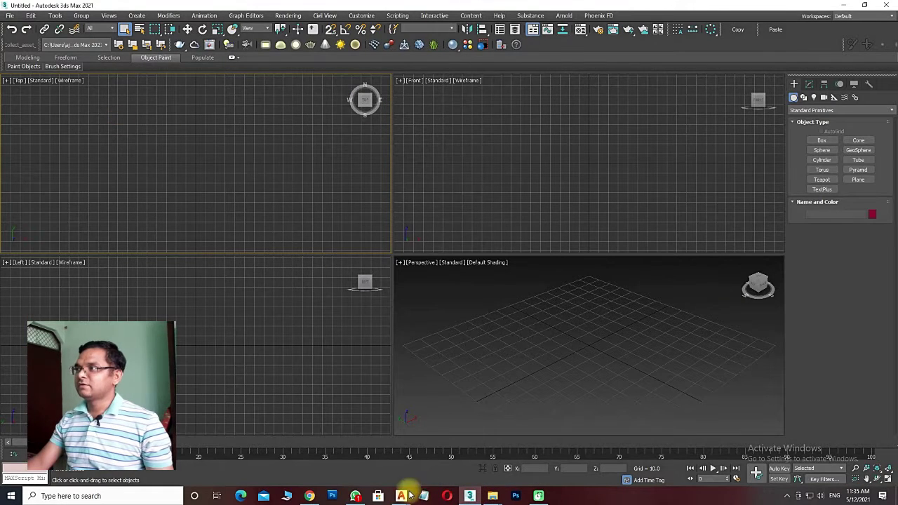
pyautogui.moveTo(400, 496)
pyautogui.click(491, 443)
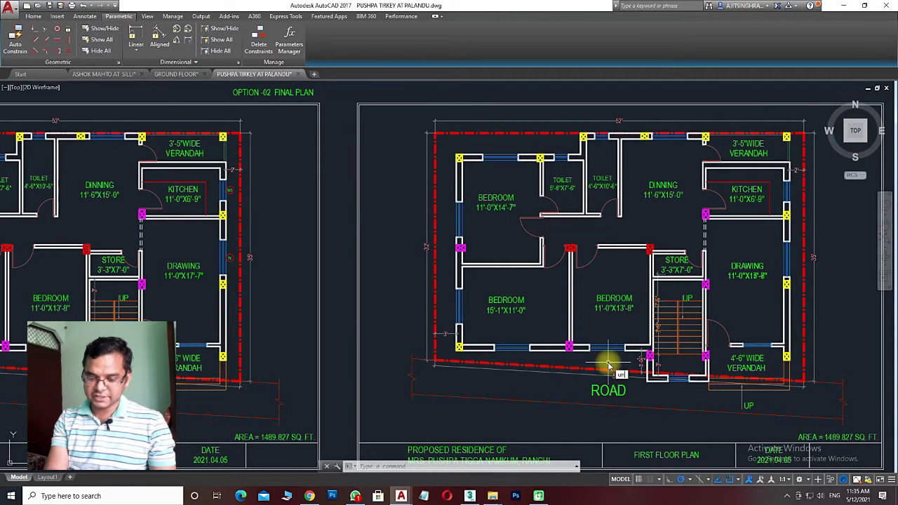
pyautogui.write('its')
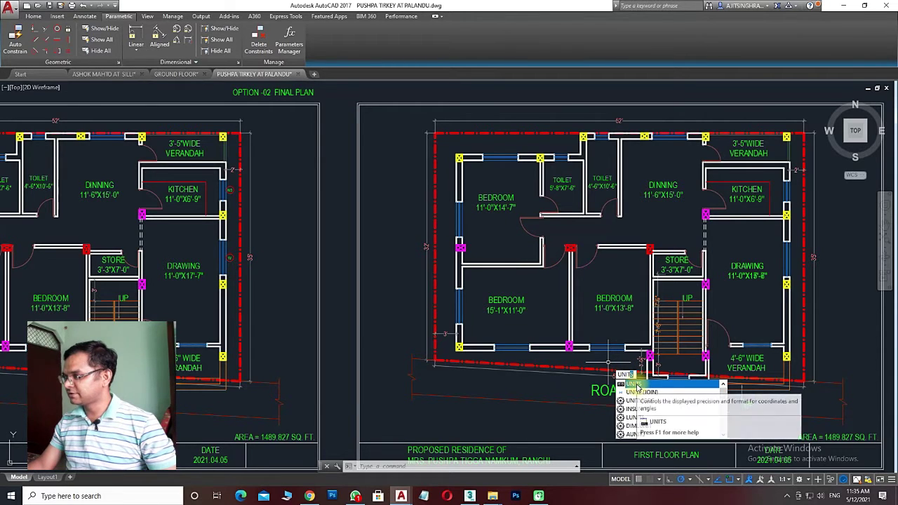
pyautogui.press('Return')
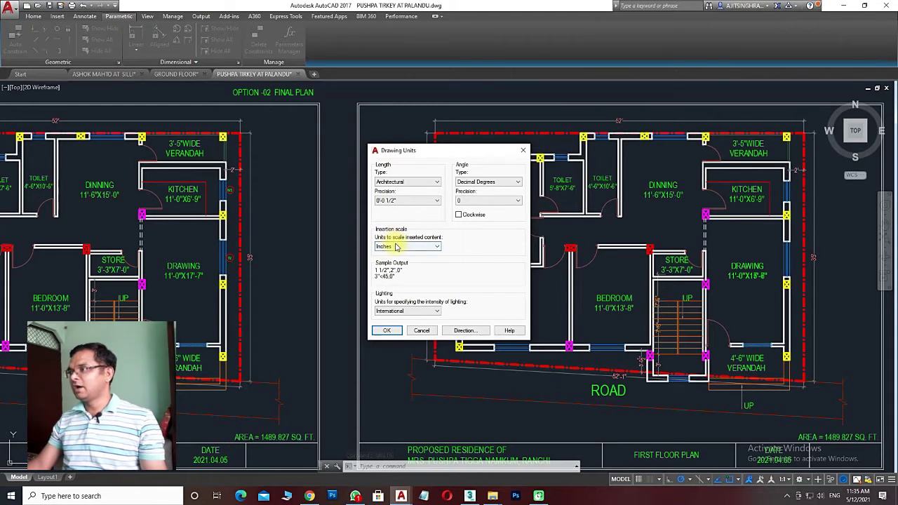
pyautogui.click(386, 330)
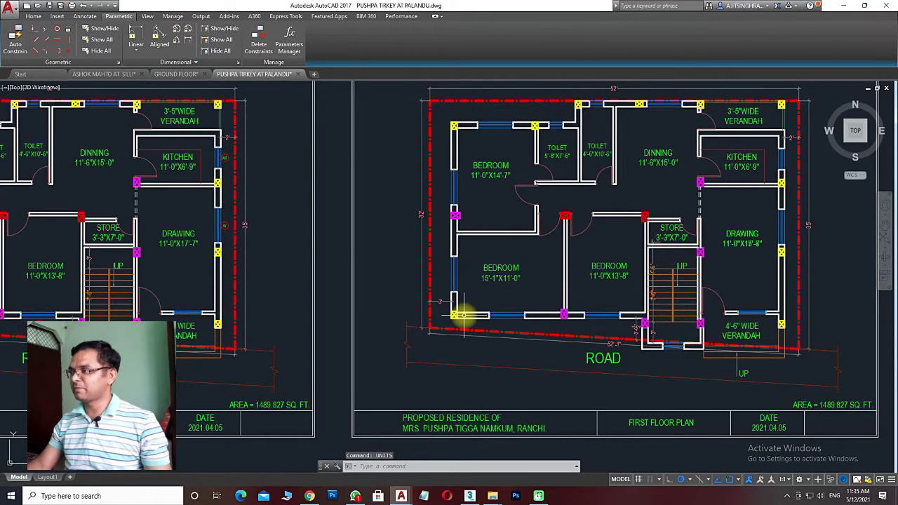
pyautogui.moveTo(465, 320); pyautogui.dragTo(399, 312, button='middle')
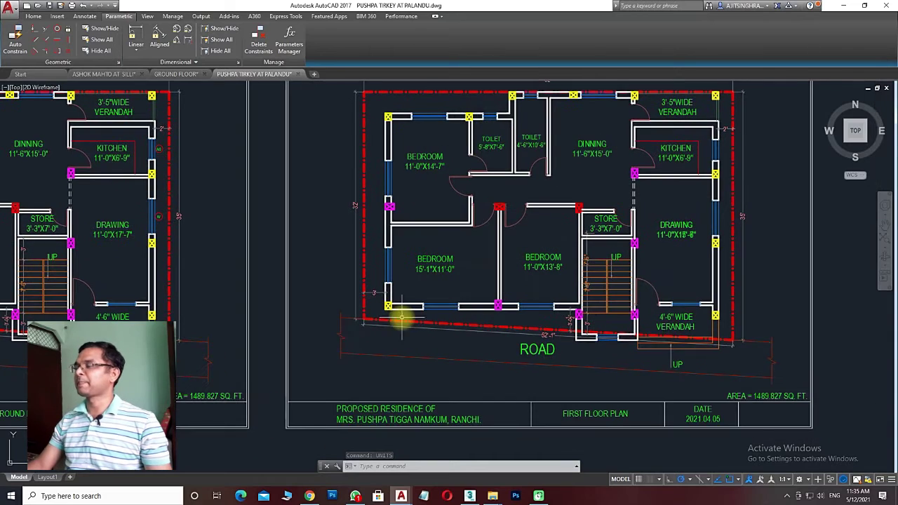
# Step: Change the 3ds Max system unit scale from Meters to Inches
pyautogui.moveTo(469, 496)
pyautogui.click(465, 468)
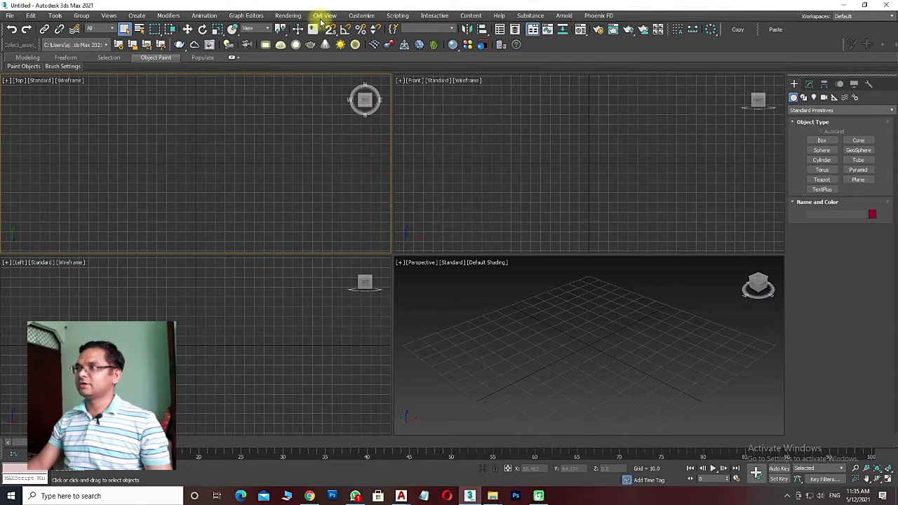
pyautogui.click(362, 16)
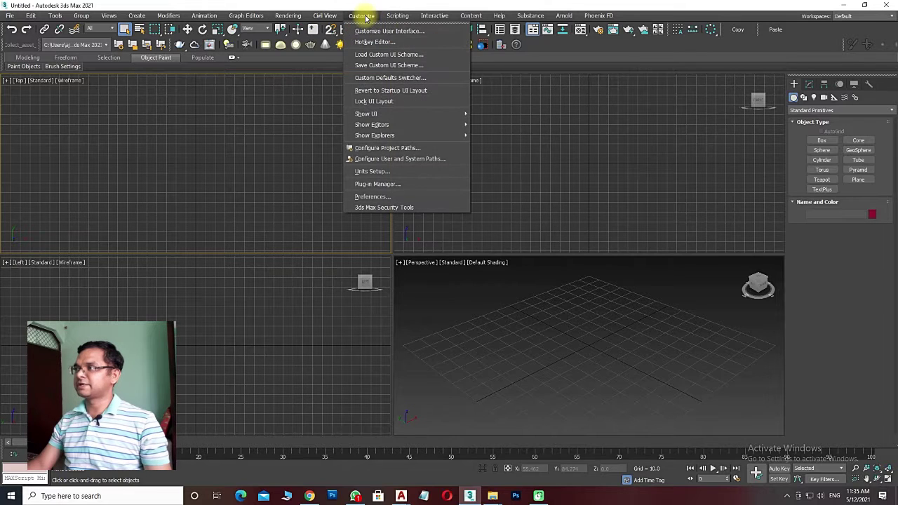
pyautogui.click(390, 172)
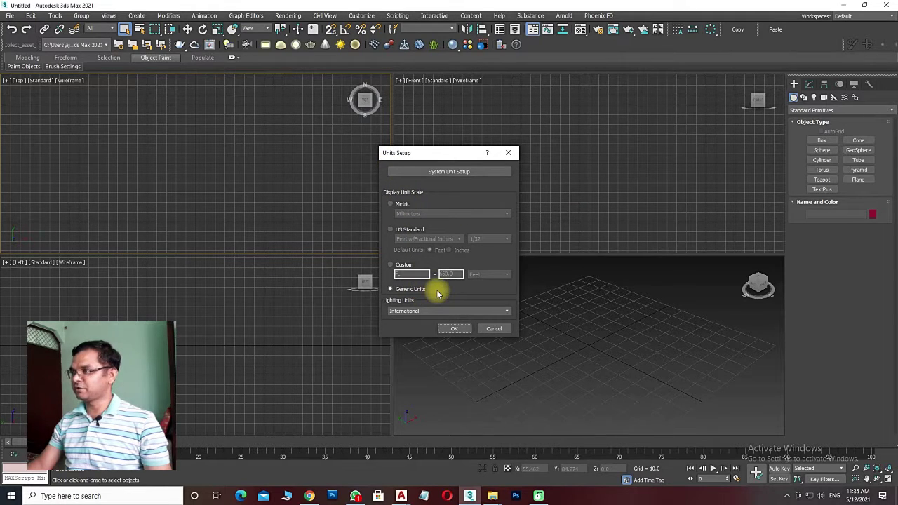
pyautogui.click(447, 173)
pyautogui.click(473, 217)
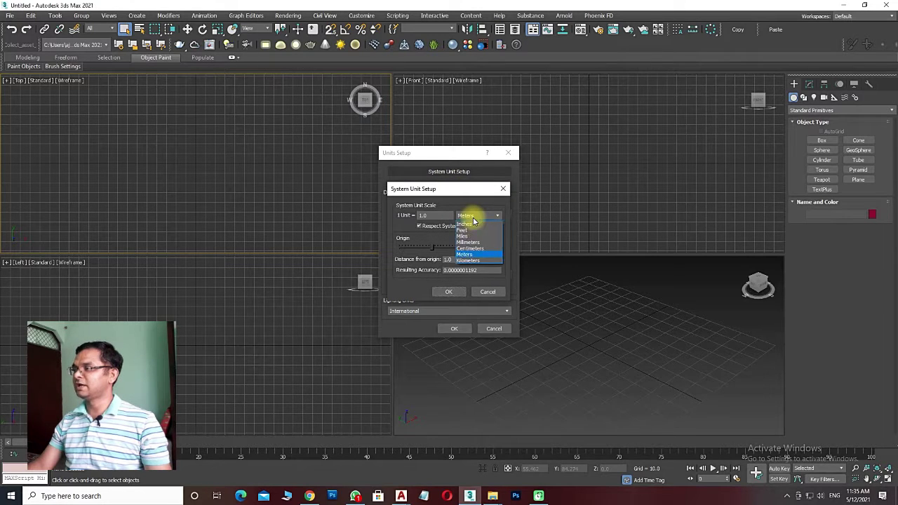
pyautogui.click(471, 224)
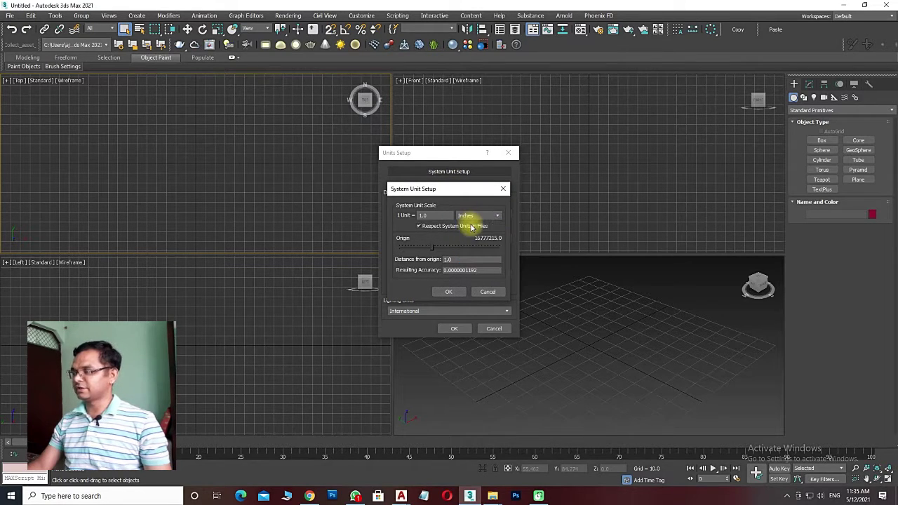
pyautogui.click(449, 291)
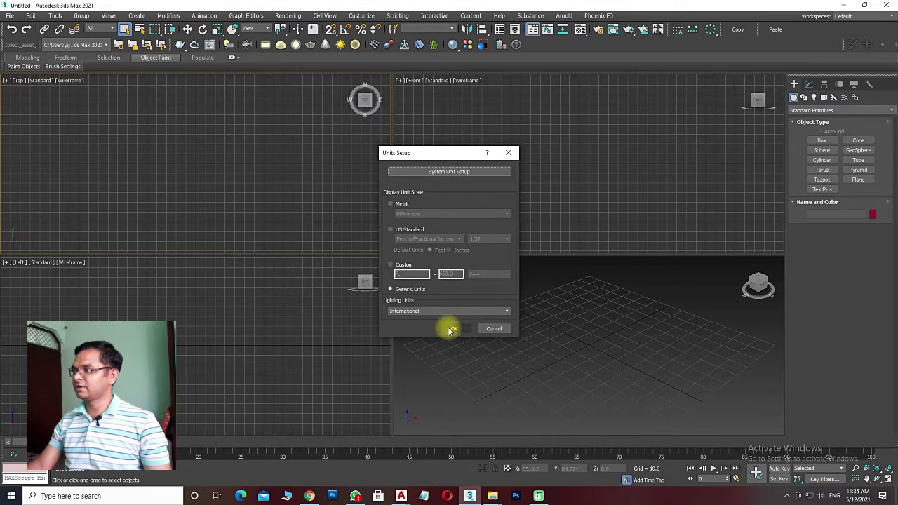
pyautogui.click(454, 328)
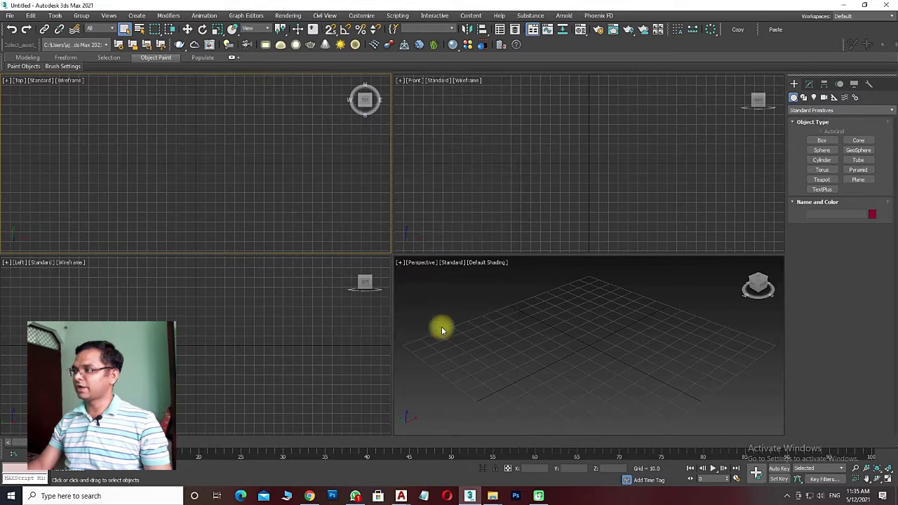
# Step: Import PUSHAPA GROUND FLOOR.dwg from the Desktop with the default import options
pyautogui.click(10, 15)
pyautogui.click(143, 148)
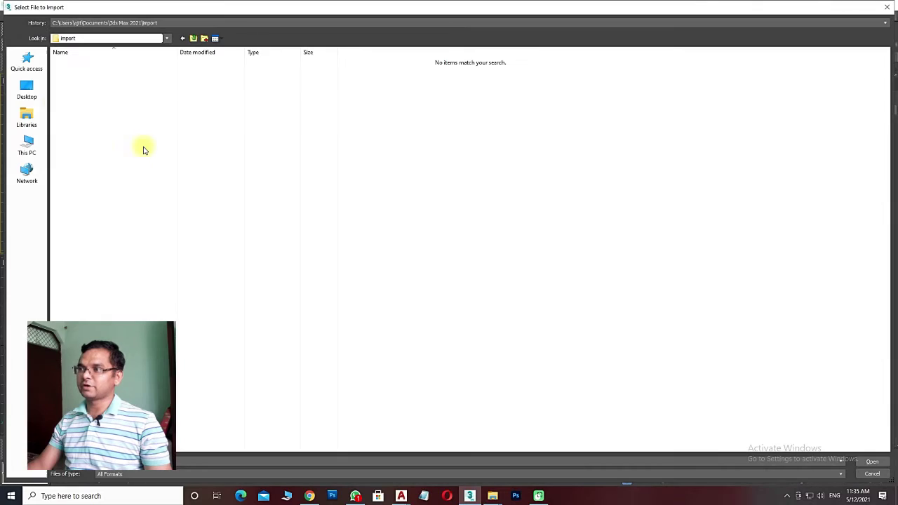
pyautogui.click(27, 89)
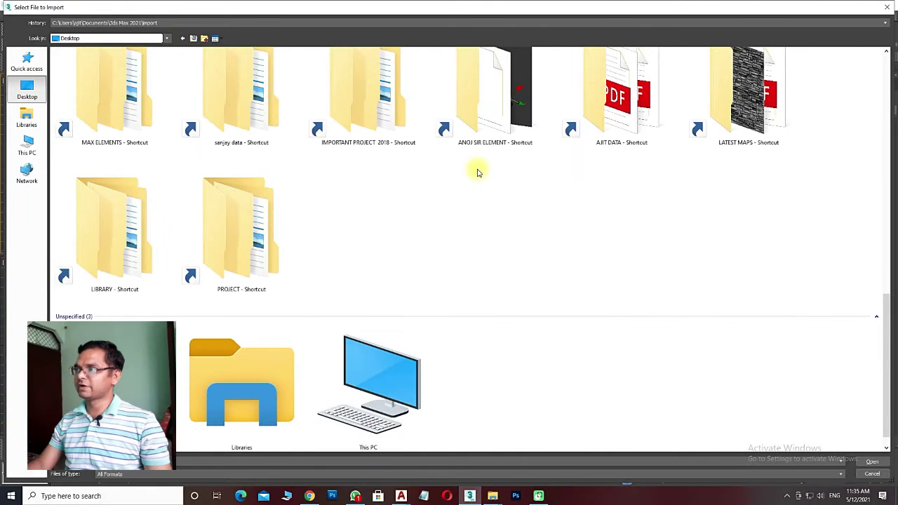
pyautogui.scroll(10, 385, 247)
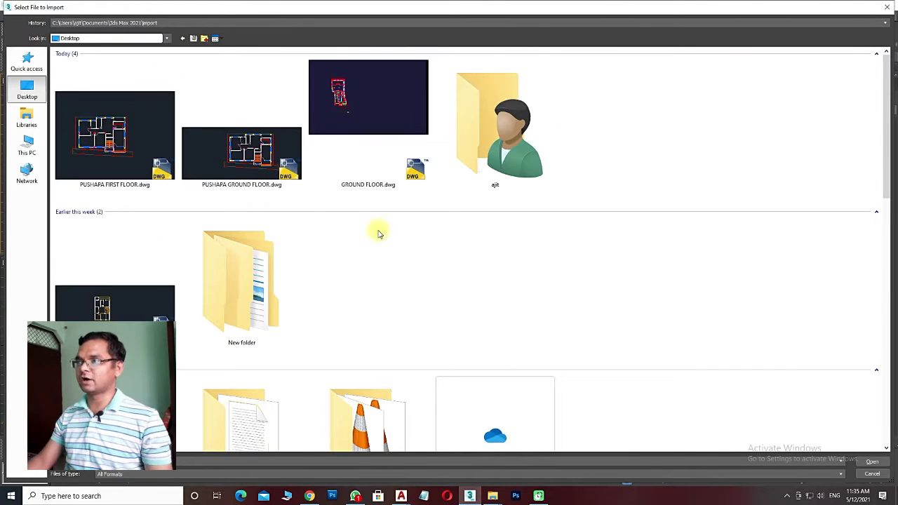
pyautogui.click(261, 151)
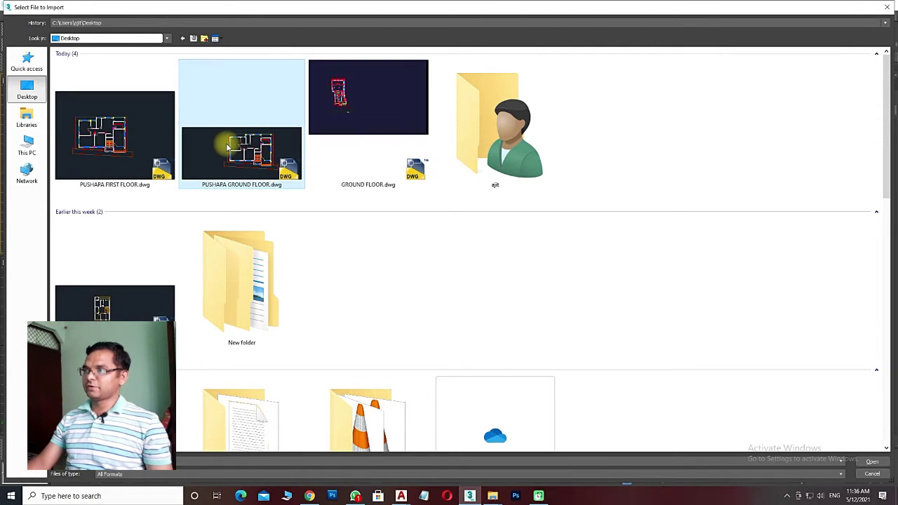
pyautogui.doubleClick(220, 161)
pyautogui.click(467, 379)
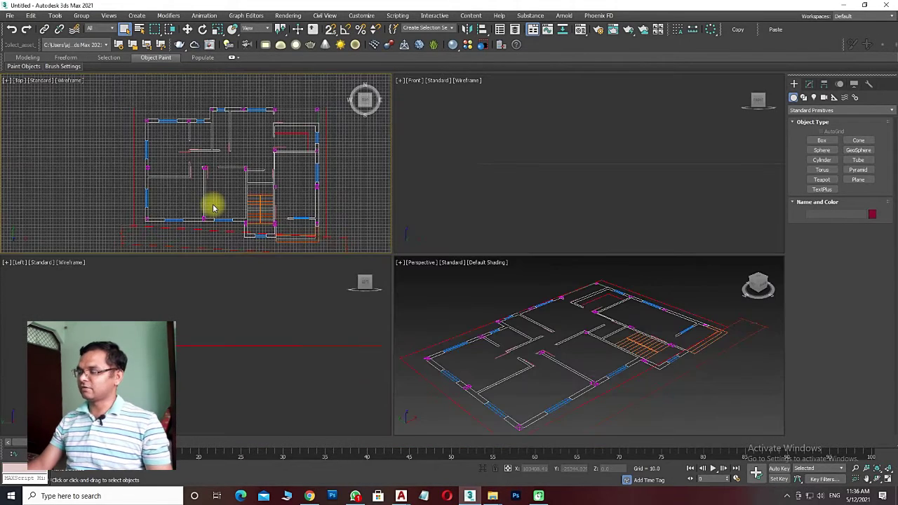
# Step: Maximize the Top viewport, hide the grid and select all imported plan lines
pyautogui.hotkey('alt', 'w')
pyautogui.press('g')
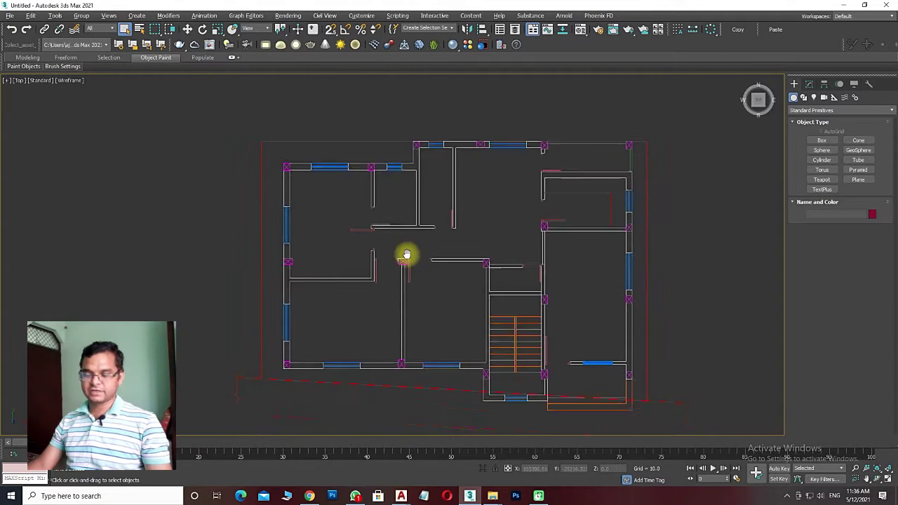
pyautogui.scroll(-2, 400, 255)
pyautogui.moveTo(401, 254); pyautogui.dragTo(315, 220, button='middle')
pyautogui.moveTo(30, 423); pyautogui.dragTo(21, 421)
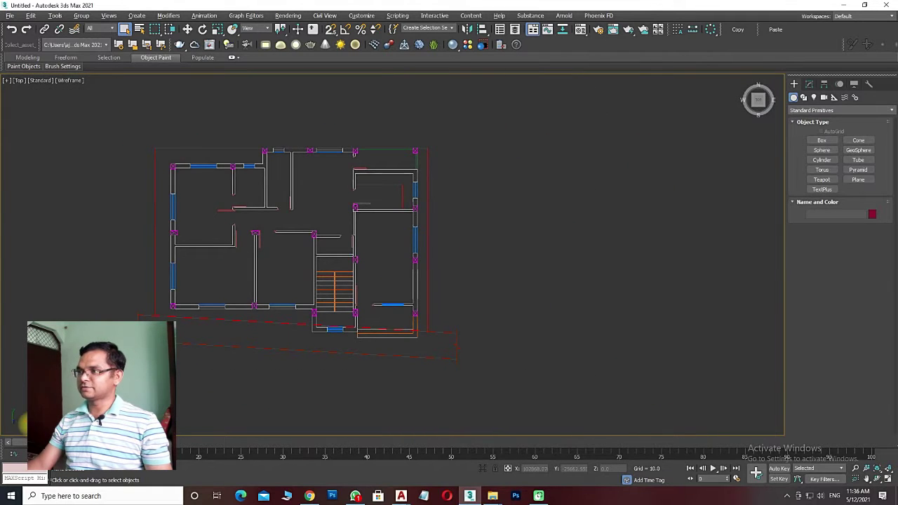
pyautogui.moveTo(537, 105); pyautogui.dragTo(1, 438)
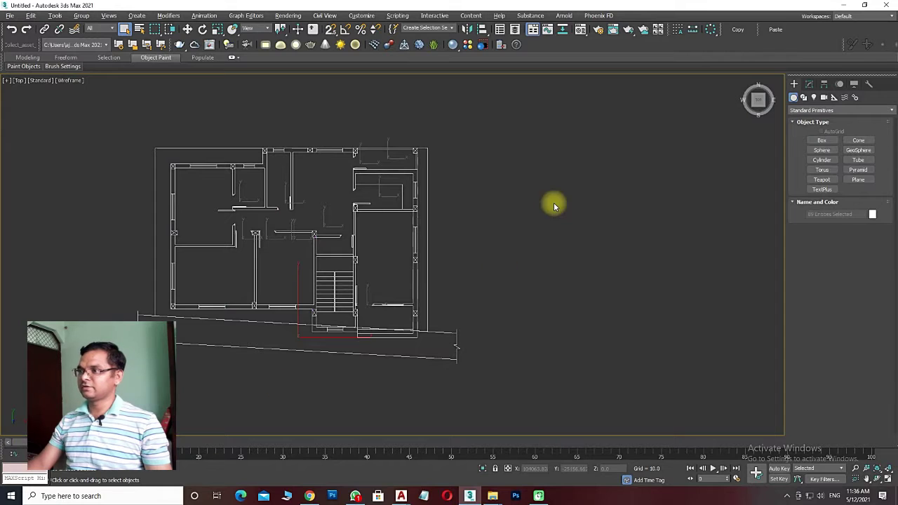
pyautogui.press('w')
# Step: Group the selected plan lines under the name 'cad ground floor'
pyautogui.click(82, 17)
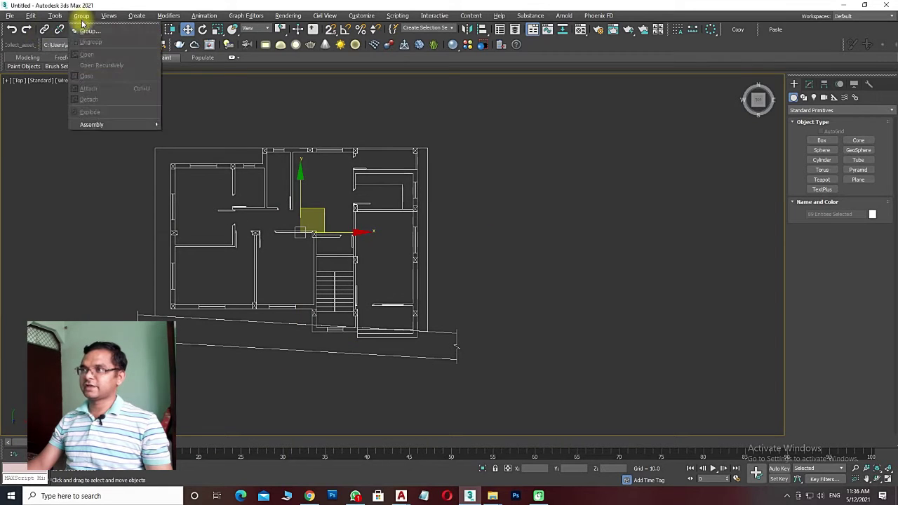
pyautogui.click(89, 31)
pyautogui.write('cad ground floo')
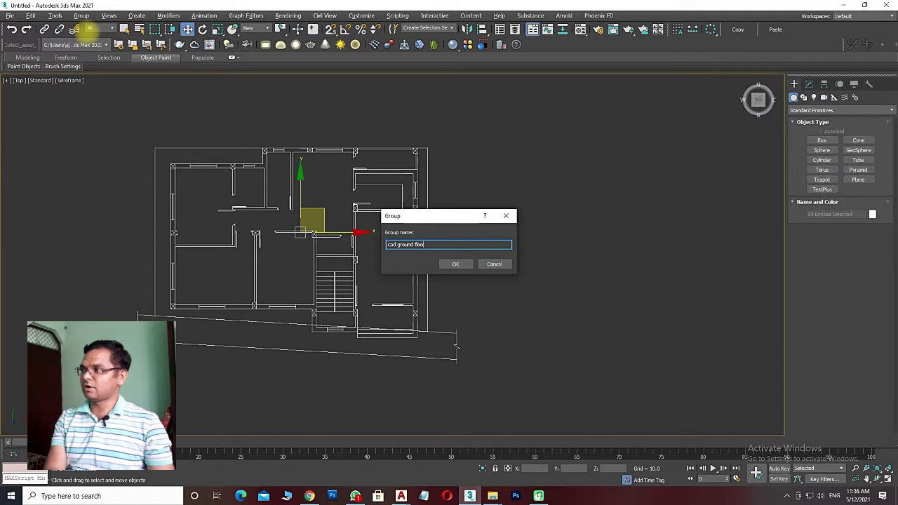
pyautogui.write('r')
pyautogui.press('Return')
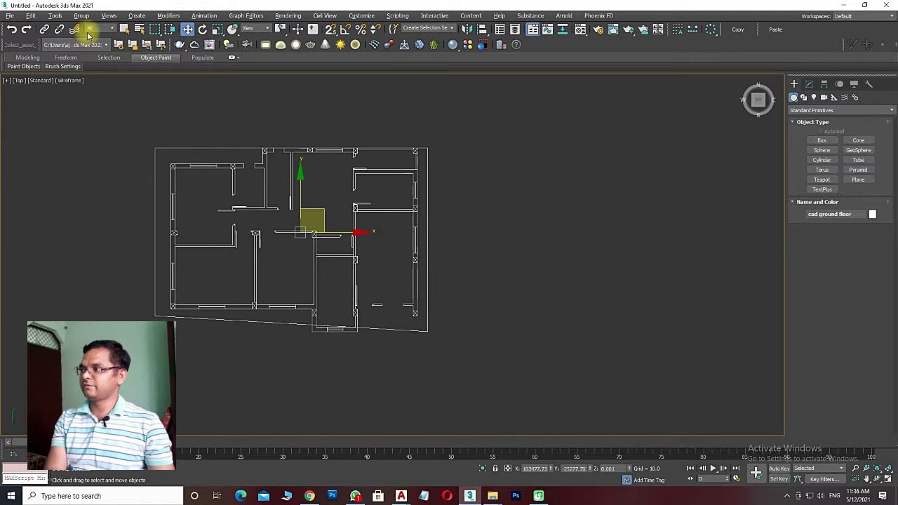
# Step: Centre the group's pivot on the object using Affect Pivot Only
pyautogui.click(825, 83)
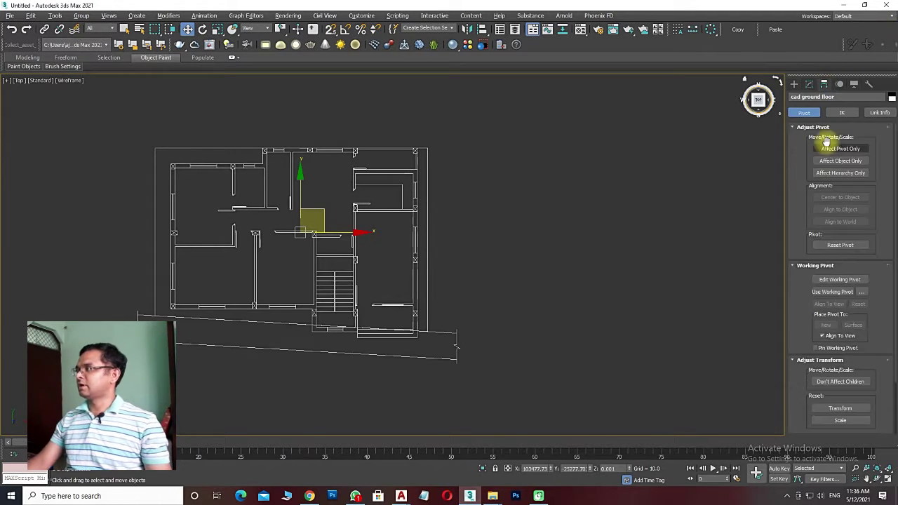
pyautogui.click(838, 148)
pyautogui.click(838, 197)
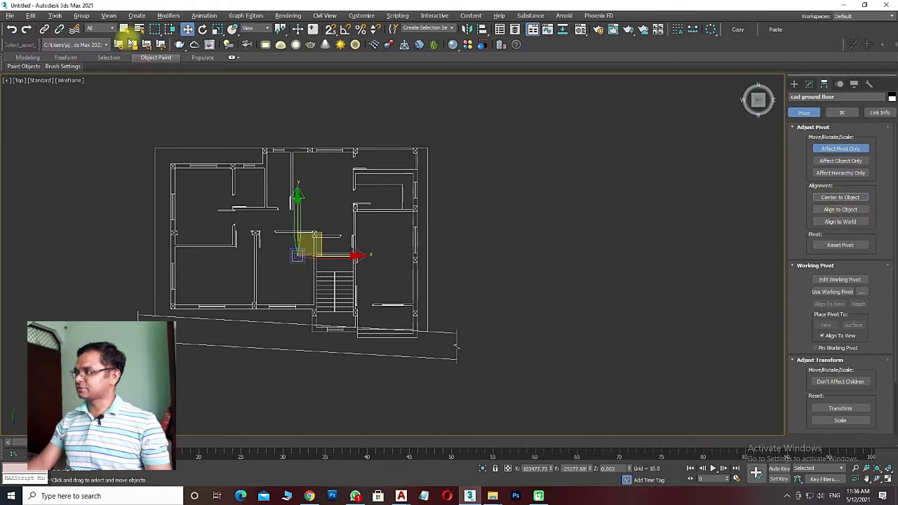
pyautogui.click(809, 84)
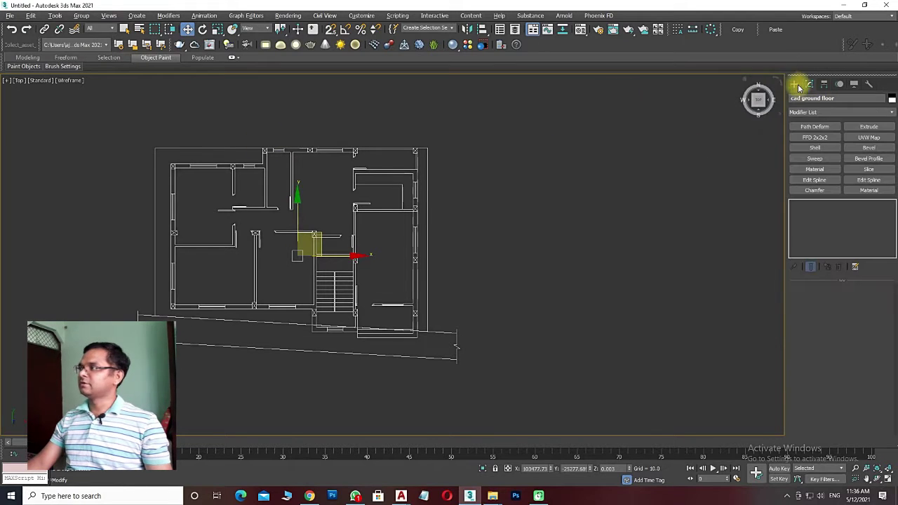
# Step: Move the group to absolute X 0, Y 0, Z 0
pyautogui.rightClick(188, 32)
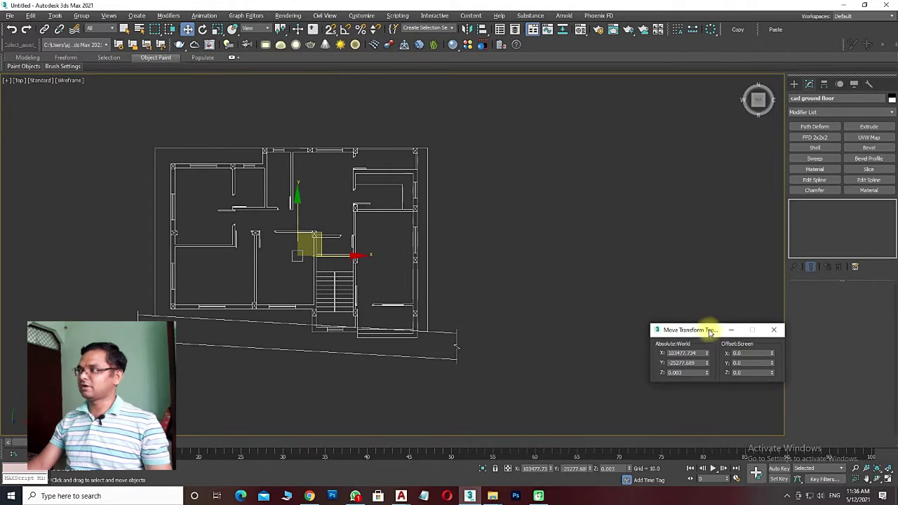
pyautogui.moveTo(705, 330); pyautogui.dragTo(645, 327)
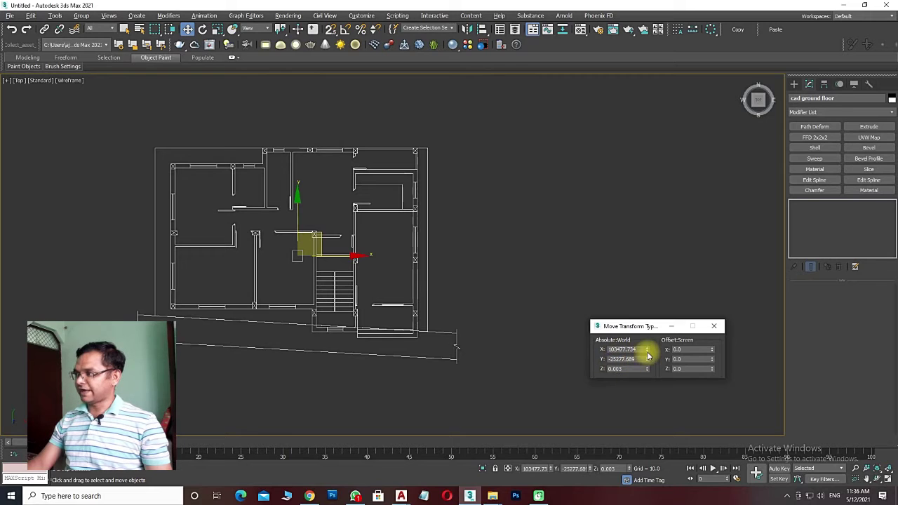
pyautogui.rightClick(647, 349)
pyautogui.rightClick(646, 359)
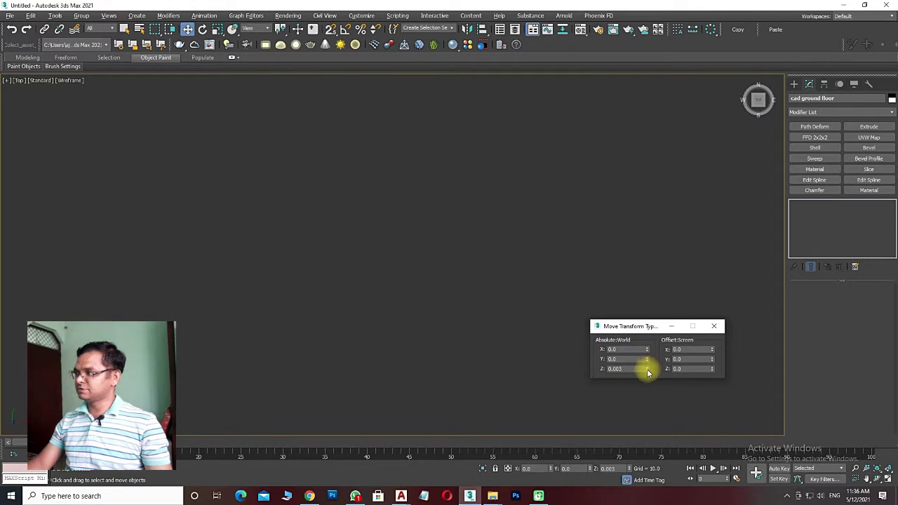
pyautogui.rightClick(647, 369)
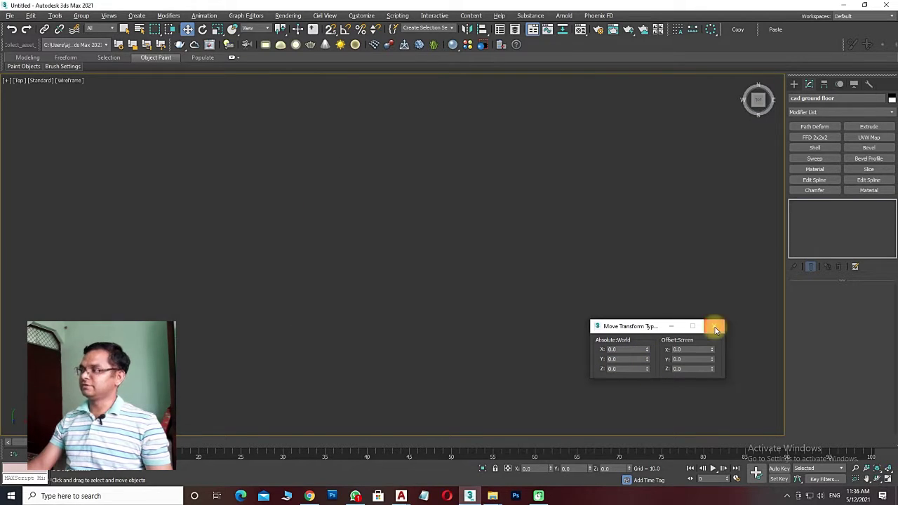
pyautogui.click(714, 329)
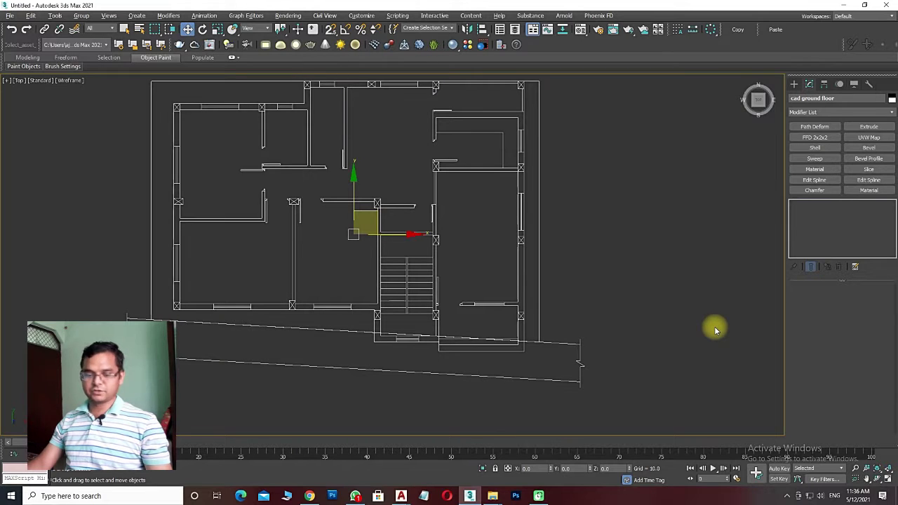
# Step: Show the grid and confirm the group sits at the world origin
pyautogui.press('g')
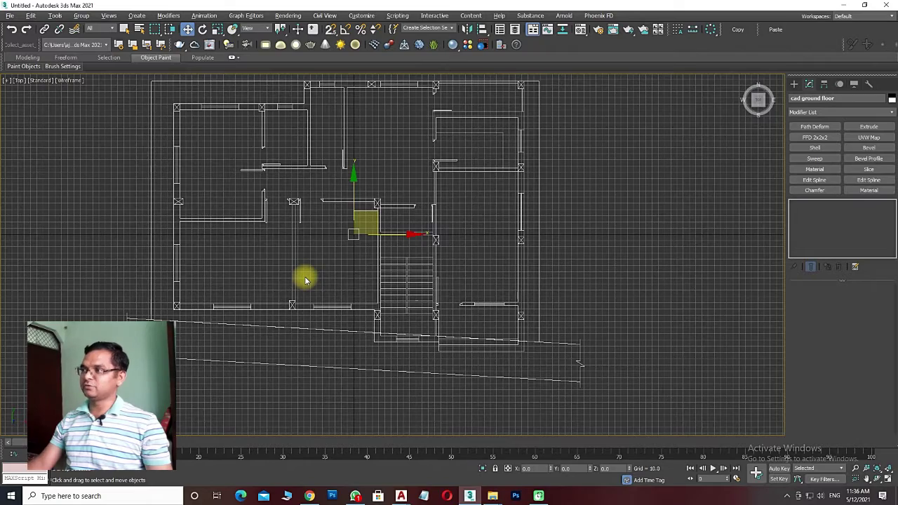
pyautogui.scroll(2, 305, 279)
pyautogui.scroll(-3, 305, 278)
pyautogui.scroll(-3, 302, 276)
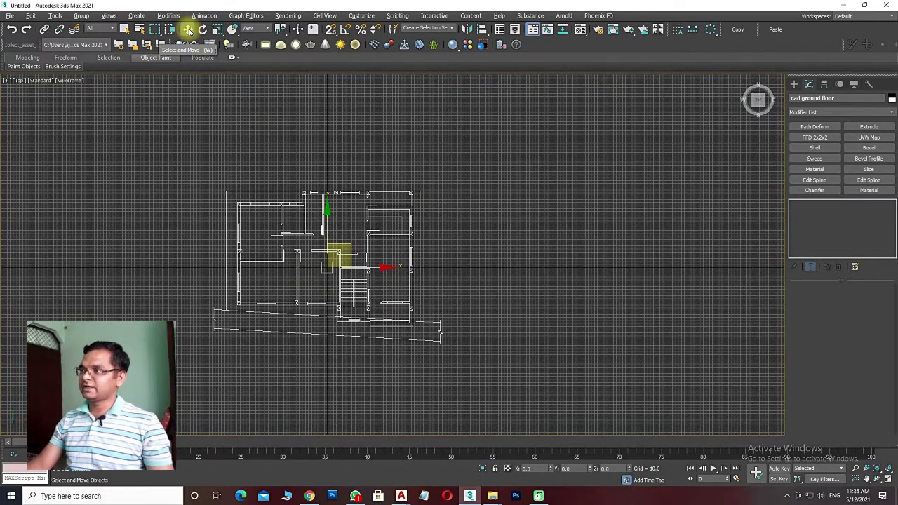
pyautogui.rightClick(188, 31)
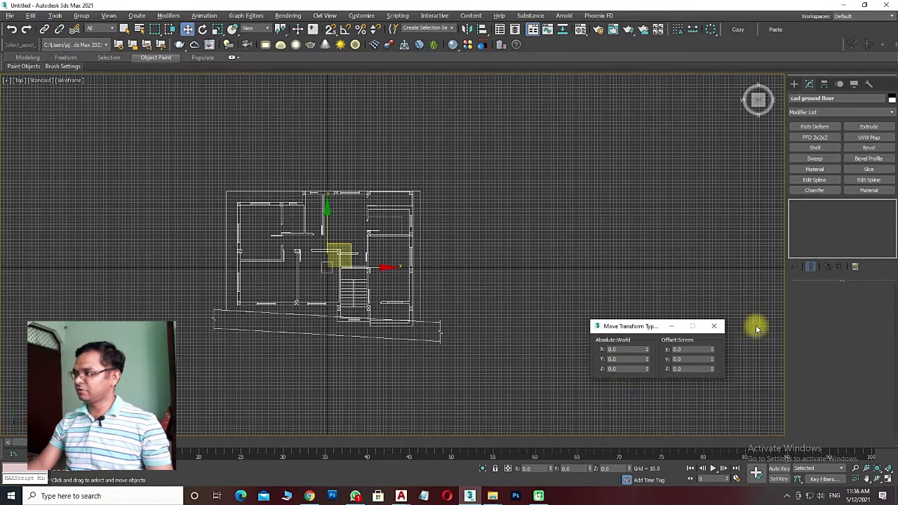
pyautogui.click(714, 326)
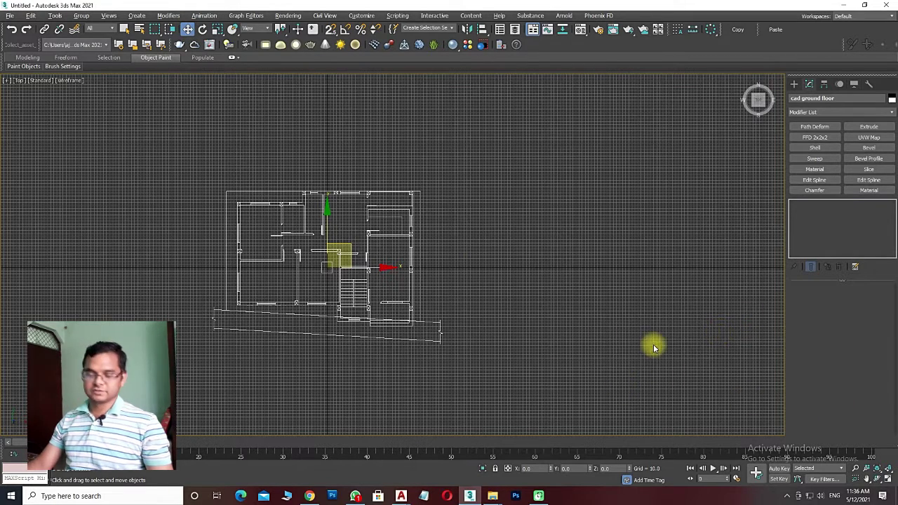
pyautogui.moveTo(438, 336); pyautogui.dragTo(479, 341, button='middle')
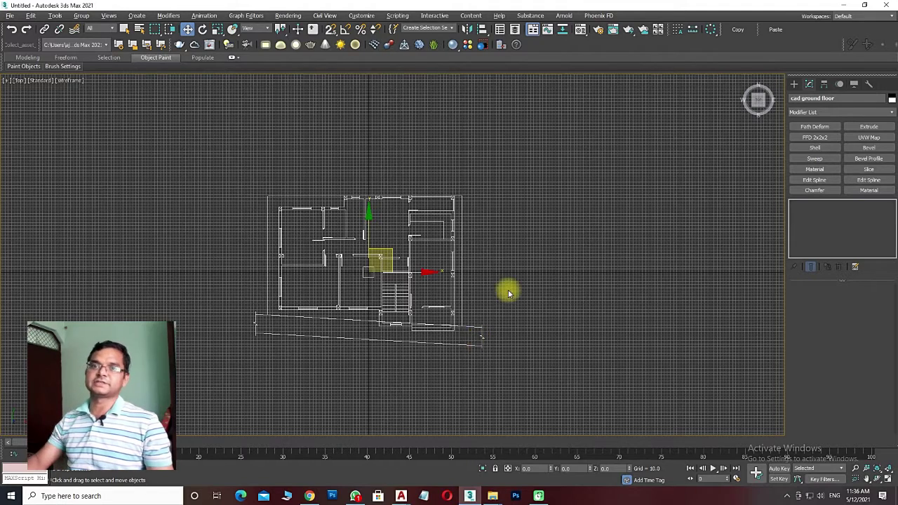
# Step: Hide the grid and select all objects in the scene
pyautogui.hotkey('ctrl', 'a')
pyautogui.press('g')
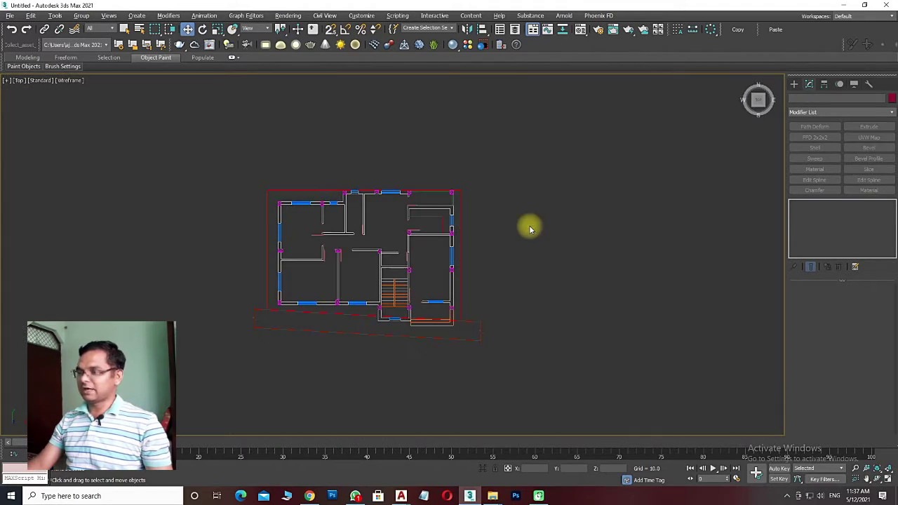
pyautogui.click(351, 256)
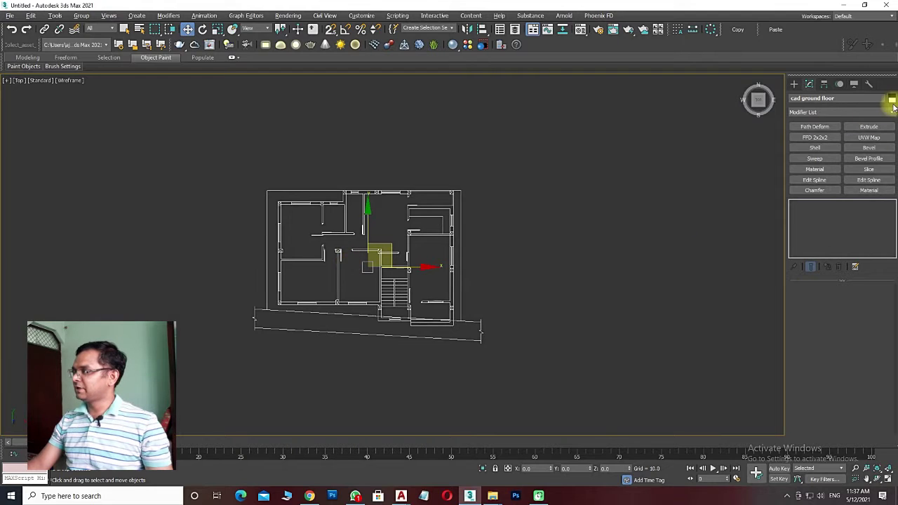
pyautogui.hotkey('ctrl', 'a')
# Step: Import PUSHAPA FIRST FLOOR.dwg with the default import options
pyautogui.click(17, 19)
pyautogui.moveTo(21, 142)
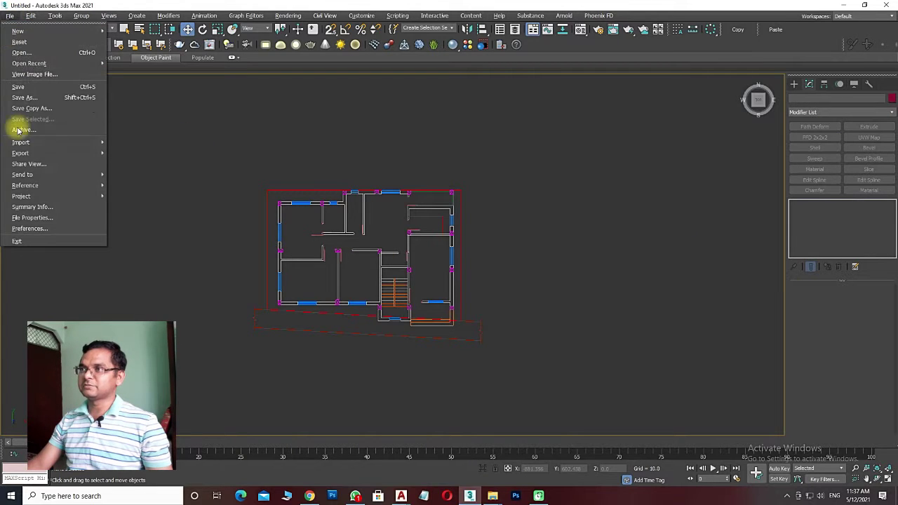
pyautogui.click(149, 146)
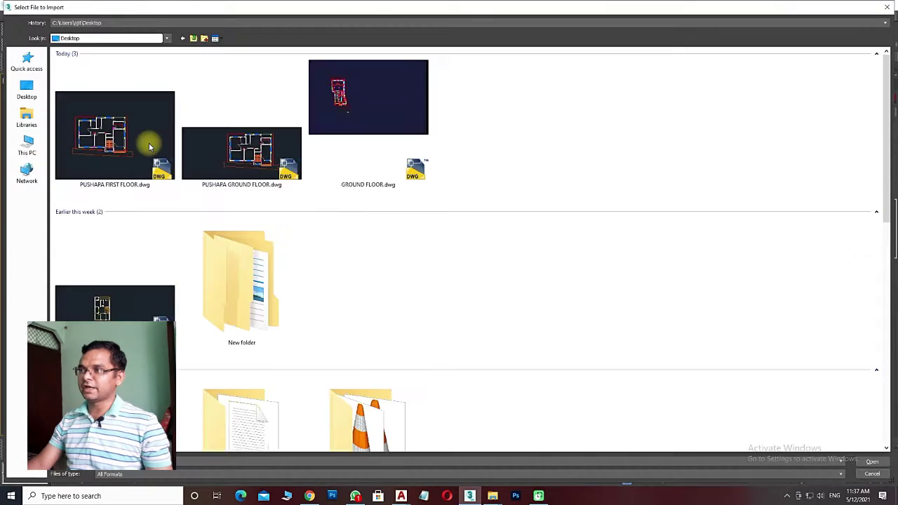
pyautogui.doubleClick(117, 156)
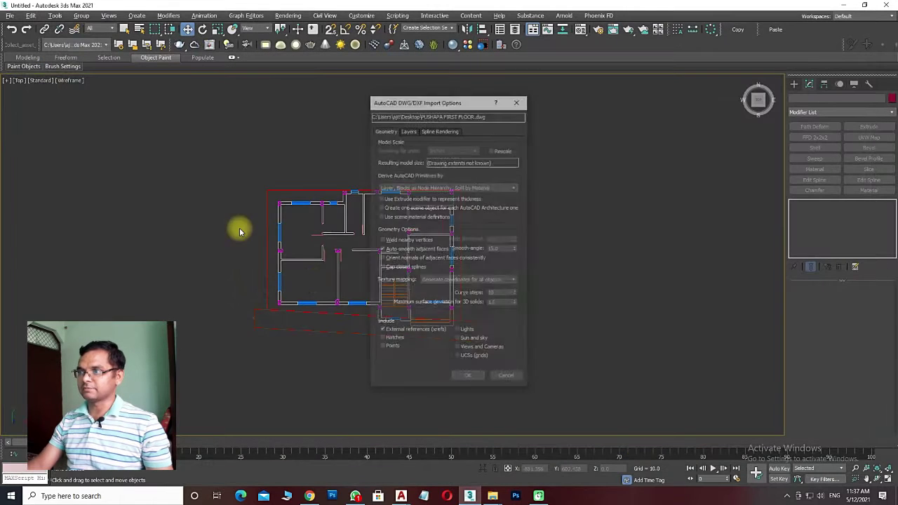
pyautogui.click(454, 376)
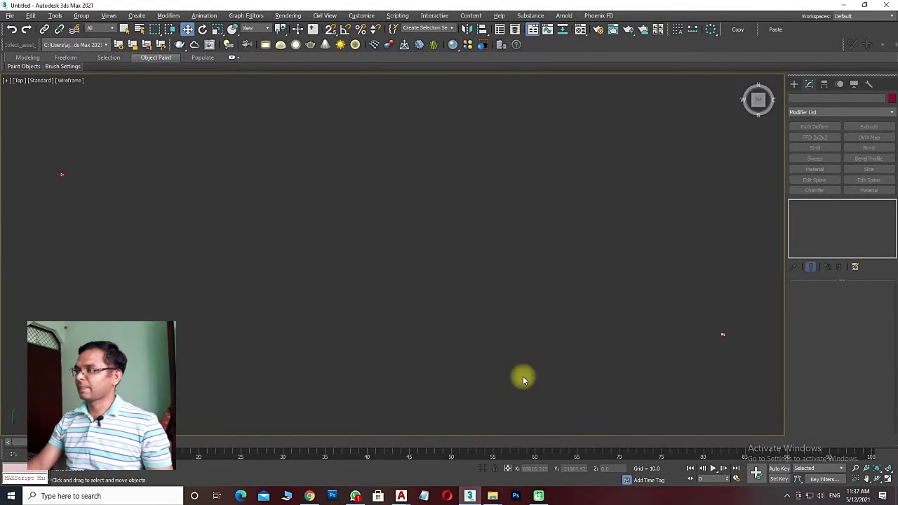
# Step: Frame the imported first-floor plan and drag-select all its objects
pyautogui.click(721, 333)
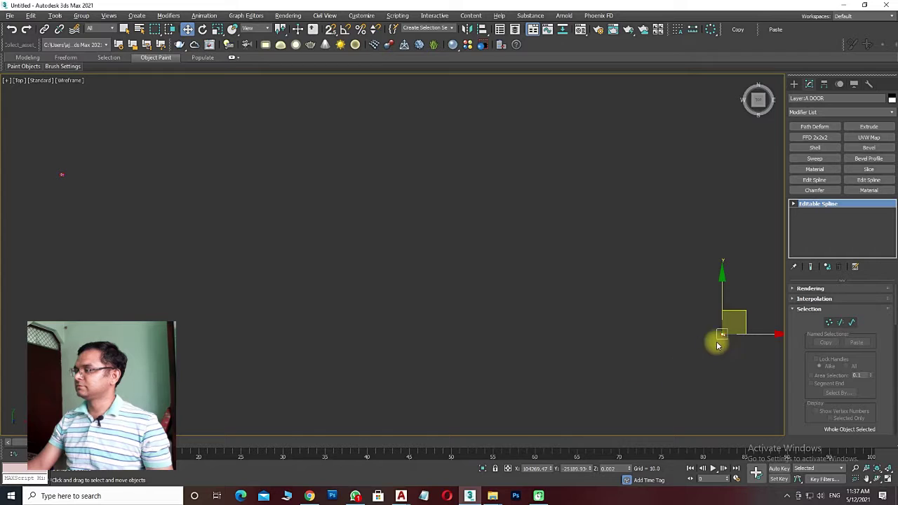
pyautogui.moveTo(84, 156); pyautogui.dragTo(9, 210)
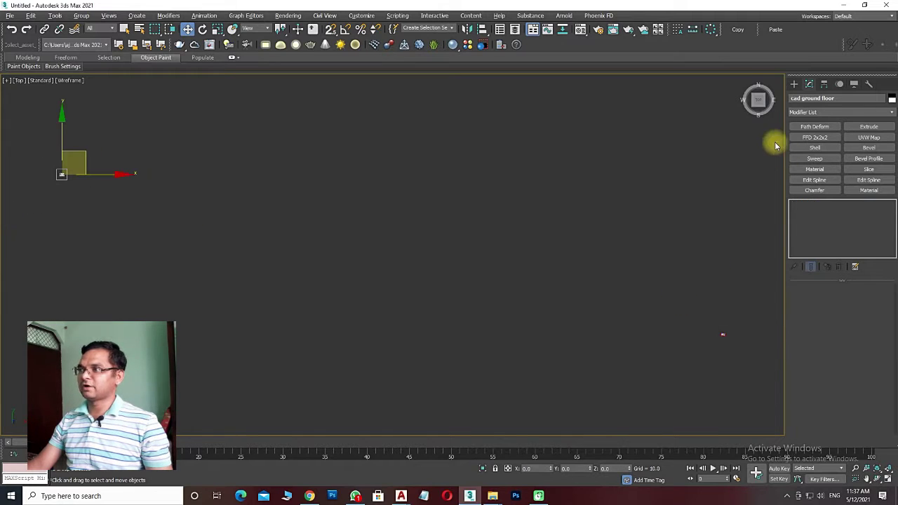
pyautogui.scroll(-5, 762, 357)
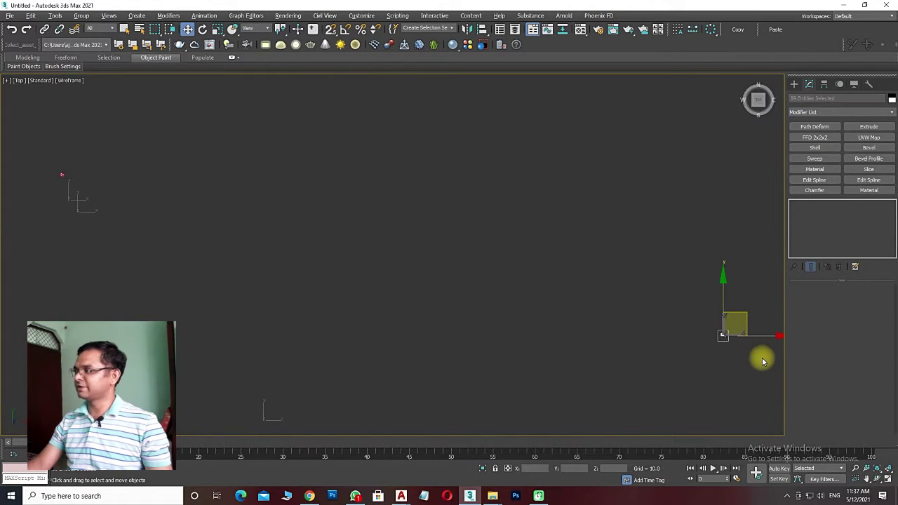
pyautogui.press('z')
pyautogui.scroll(-3, 561, 288)
pyautogui.click(670, 125)
pyautogui.moveTo(669, 125); pyautogui.dragTo(222, 385)
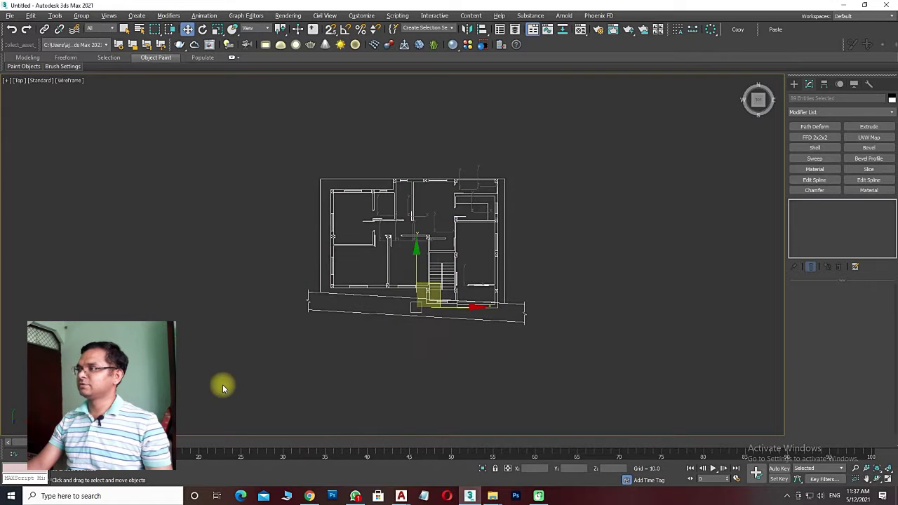
# Step: Group the selected objects under the name 'cad first floor'
pyautogui.click(81, 15)
pyautogui.click(90, 26)
pyautogui.write('cad first floo')
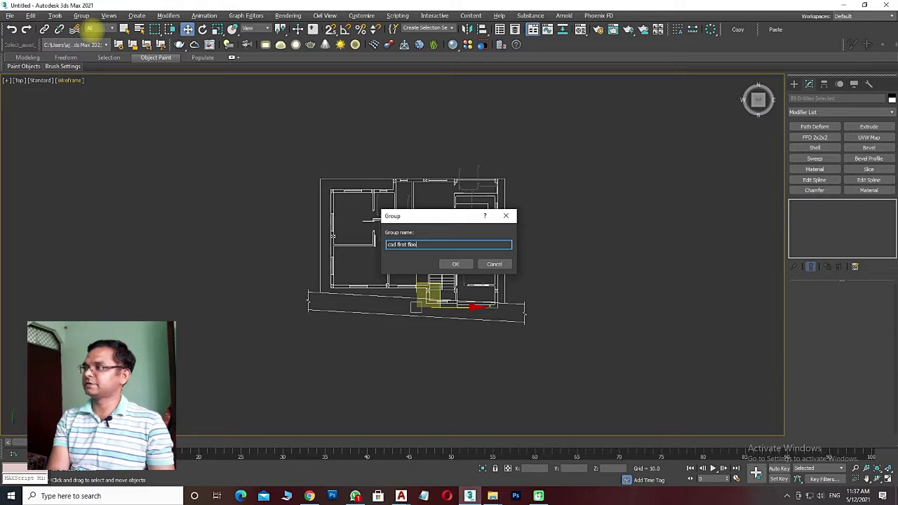
pyautogui.write('r')
pyautogui.press('Return')
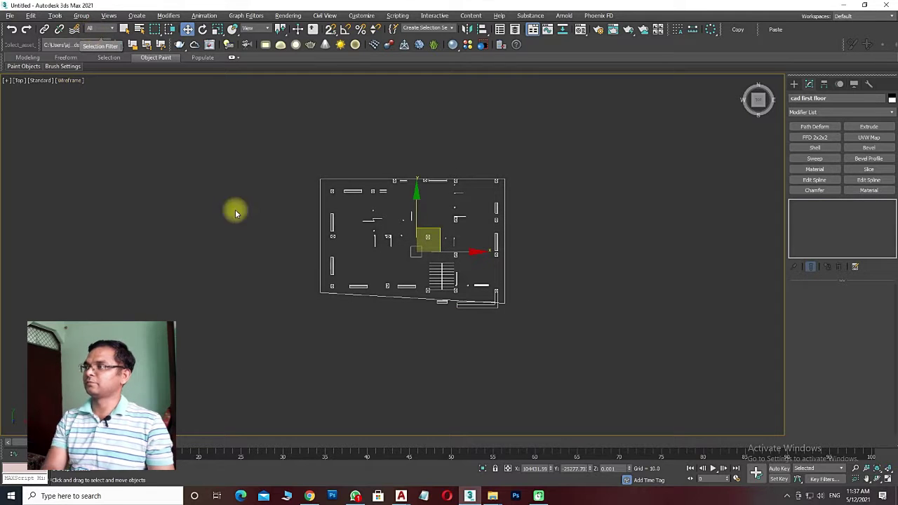
# Step: Adjust the first-floor group's pivot and place it at absolute X 0, Y 0, Z 0
pyautogui.click(824, 84)
pyautogui.click(828, 149)
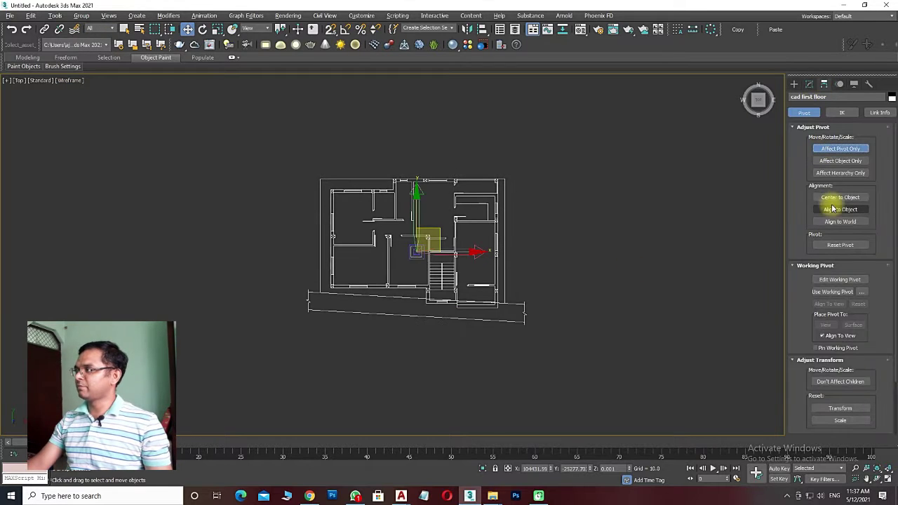
pyautogui.click(810, 84)
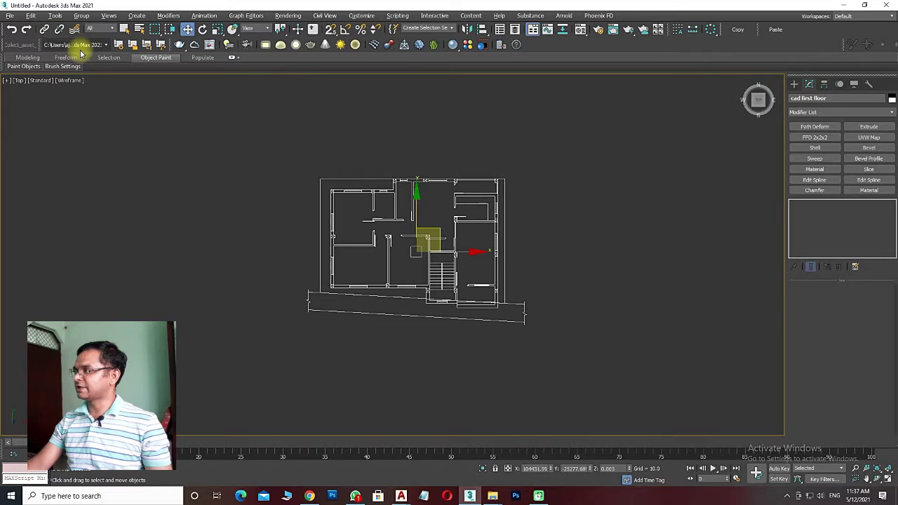
pyautogui.rightClick(187, 29)
pyautogui.rightClick(647, 349)
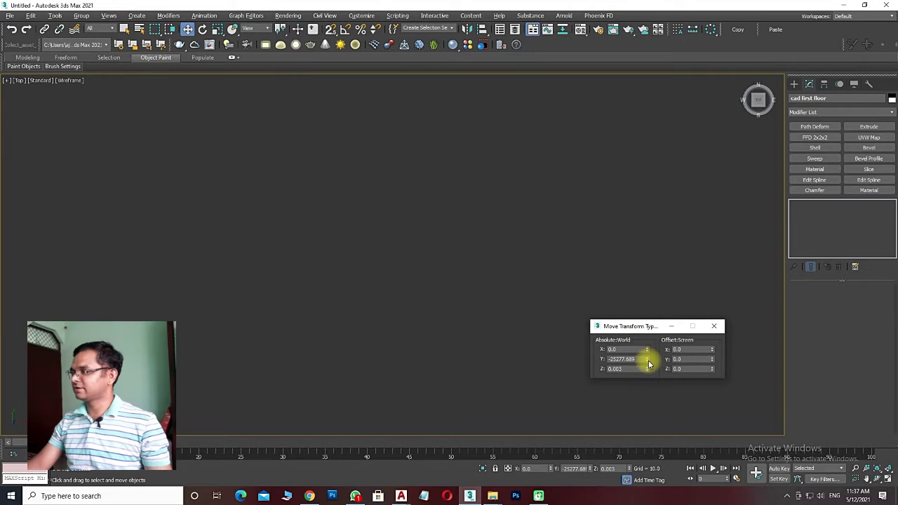
pyautogui.rightClick(646, 359)
pyautogui.rightClick(647, 369)
pyautogui.click(715, 329)
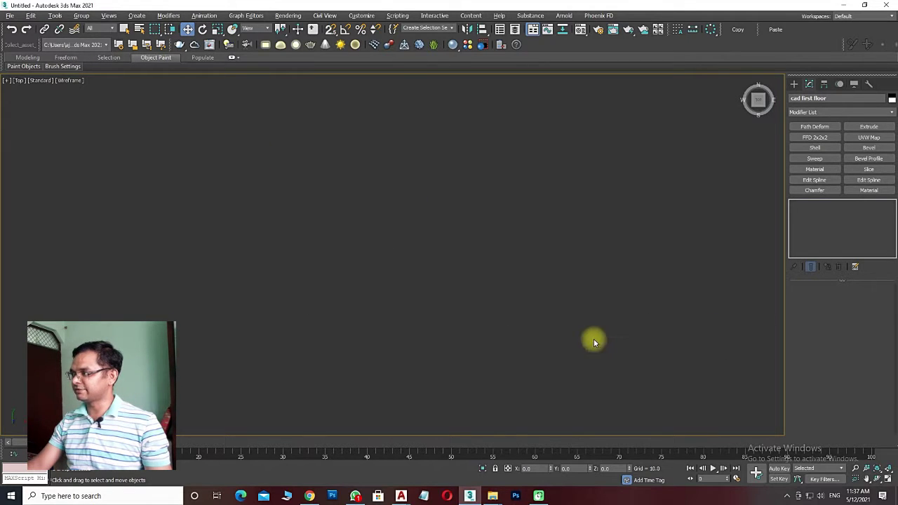
# Step: Zoom to fit and switch to the Front view with the grid toggled
pyautogui.press('z')
pyautogui.moveTo(300, 240); pyautogui.dragTo(308, 284, button='middle')
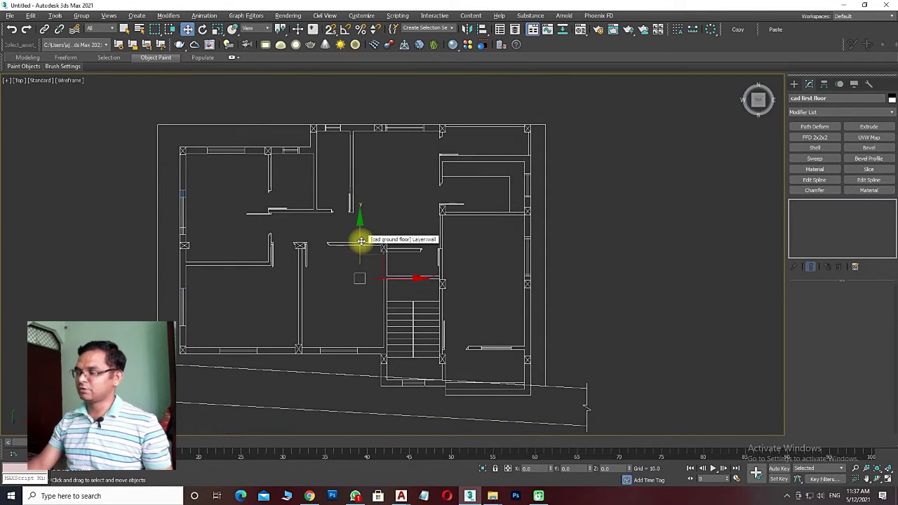
pyautogui.press('f')
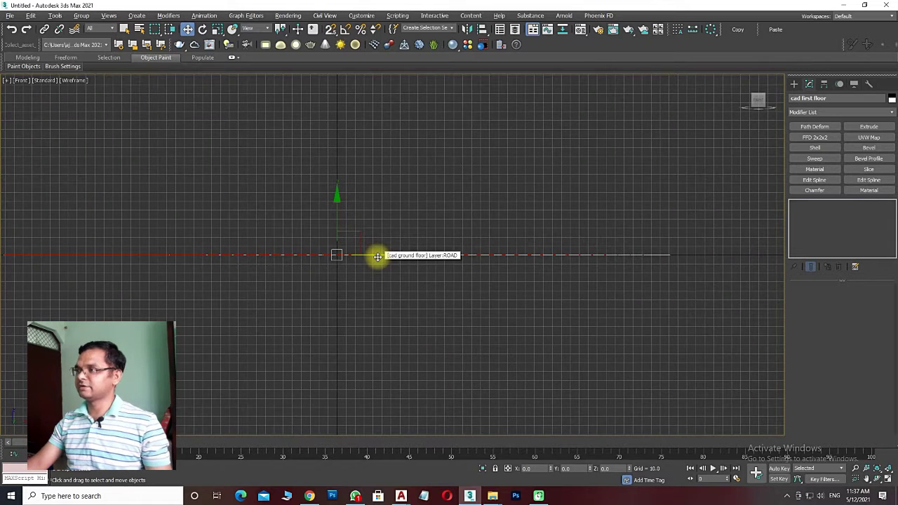
pyautogui.press('g')
pyautogui.moveTo(270, 236); pyautogui.dragTo(444, 264, button='middle')
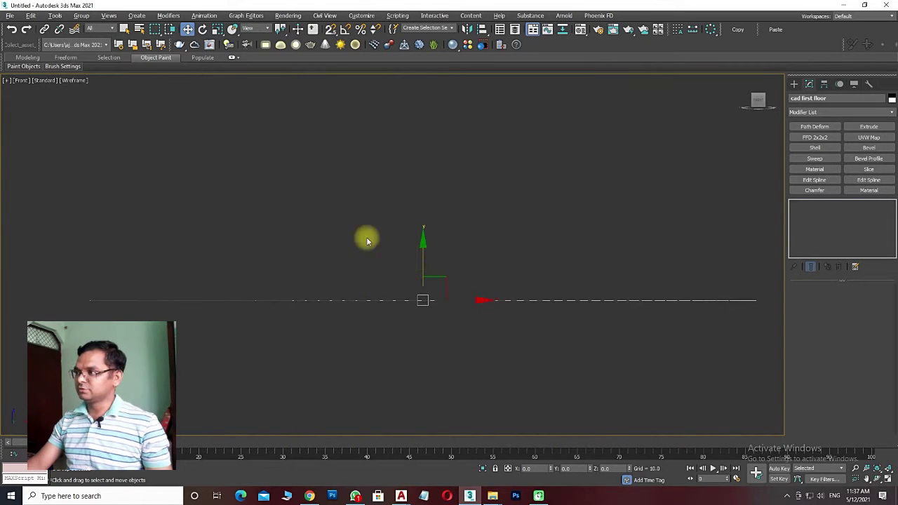
# Step: Offset the first-floor group 120 units upward, then orbit in Perspective to inspect both plans
pyautogui.rightClick(188, 32)
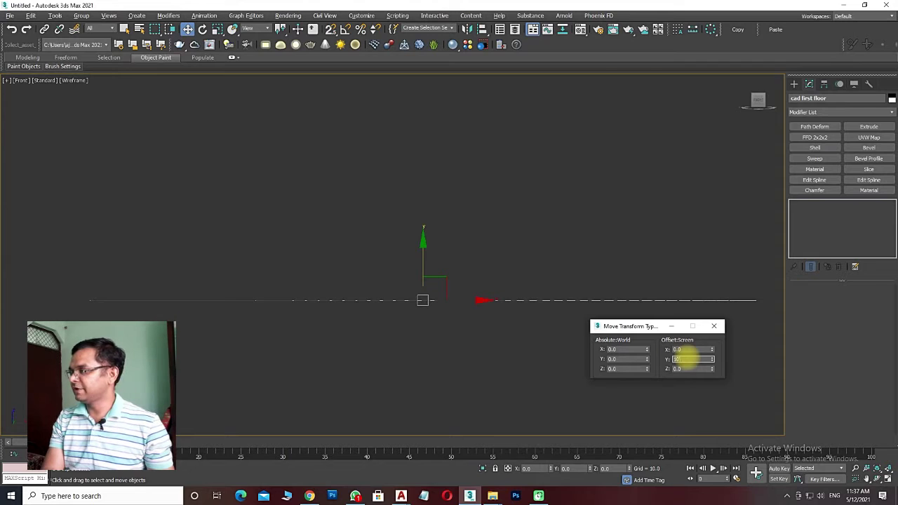
pyautogui.press('Return')
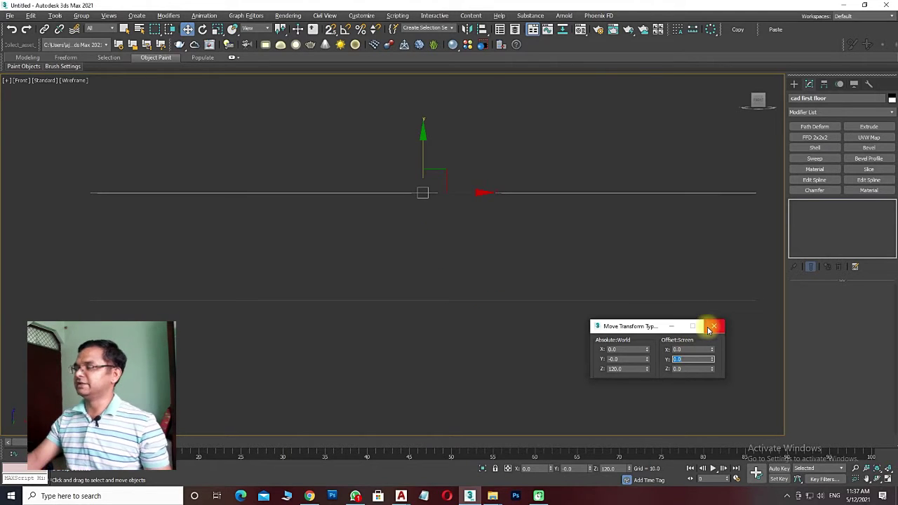
pyautogui.click(711, 326)
pyautogui.press('t')
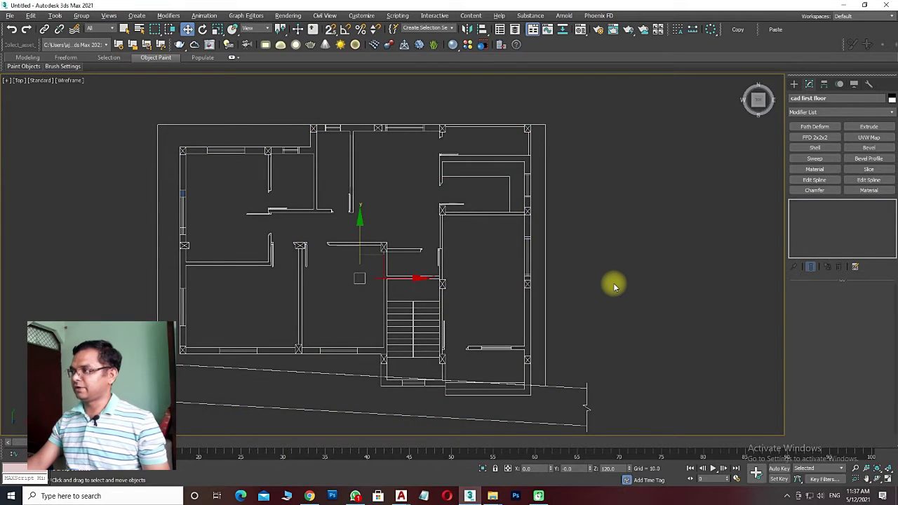
pyautogui.press('p')
pyautogui.moveTo(579, 297)
pyautogui.keyDown('alt'); pyautogui.mouseDown(button='middle')
pyautogui.moveTo(501, 332)
pyautogui.moveTo(487, 308)
pyautogui.moveTo(484, 266)
pyautogui.moveTo(514, 157)
pyautogui.mouseUp(button='middle'); pyautogui.keyUp('alt')
# Step: Hide the cad first floor group, deselect, and return to the Top view of the ground floor
pyautogui.rightClick(515, 185)
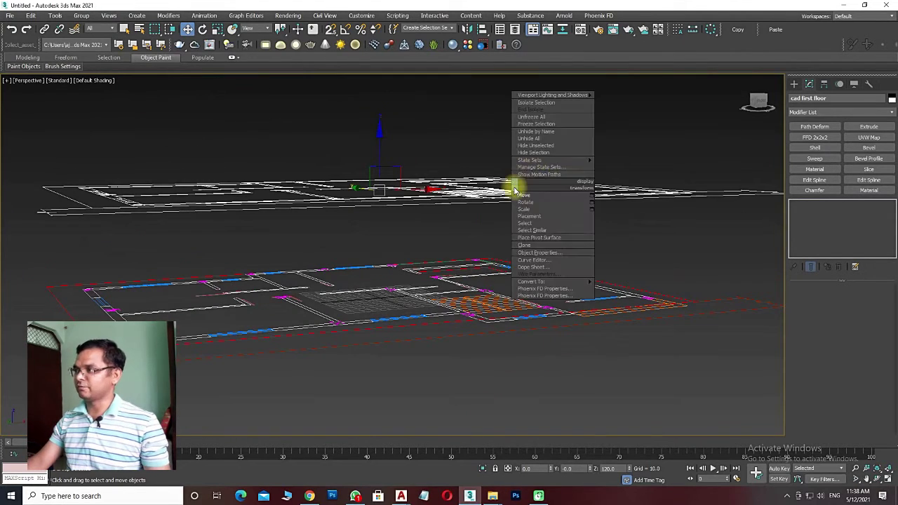
pyautogui.click(530, 154)
pyautogui.click(431, 315)
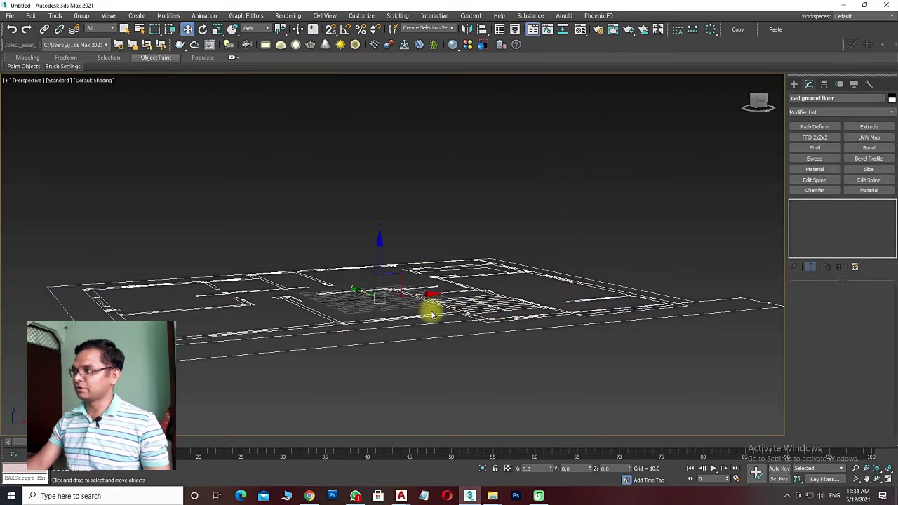
pyautogui.keyDown('alt'); pyautogui.moveTo(432, 315); pyautogui.dragTo(531, 313, button='middle'); pyautogui.keyUp('alt')
pyautogui.click(632, 228)
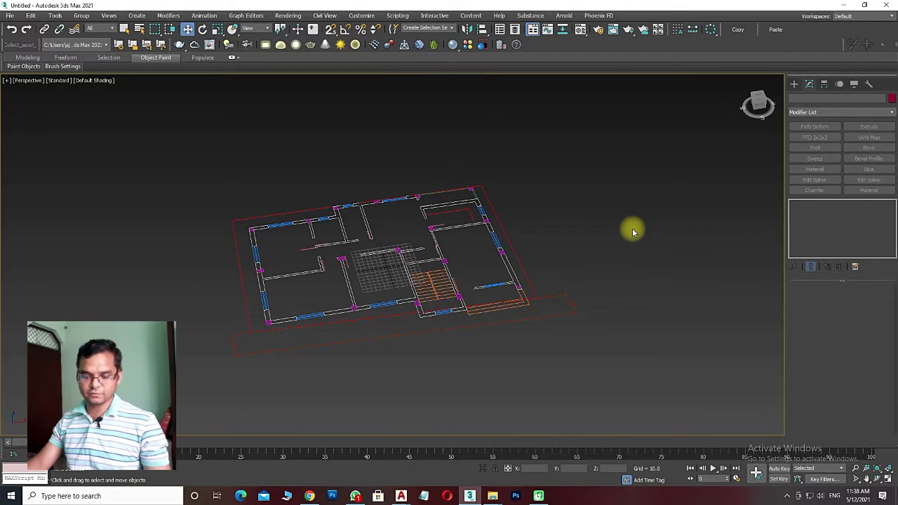
pyautogui.press('t')
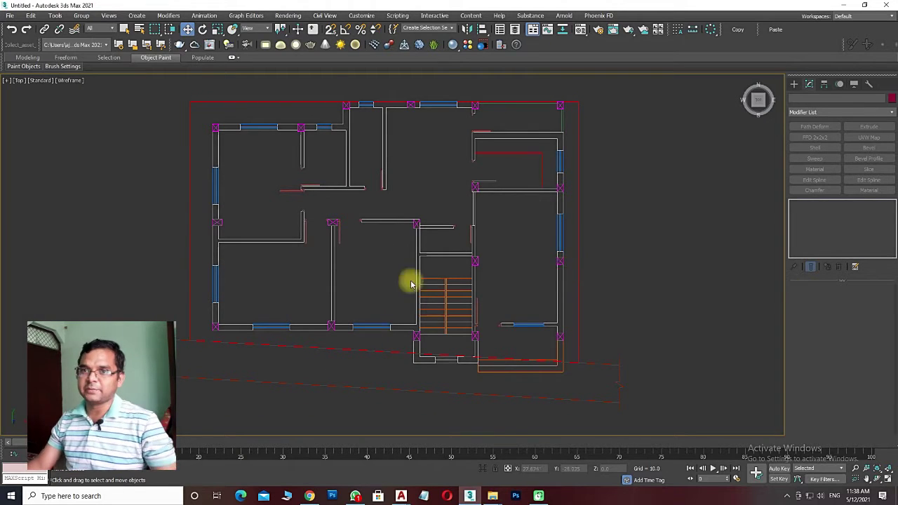
pyautogui.scroll(2, 231, 327)
# Step: Start the Line shape tool and enable 2.5D snapping to vertices
pyautogui.click(793, 84)
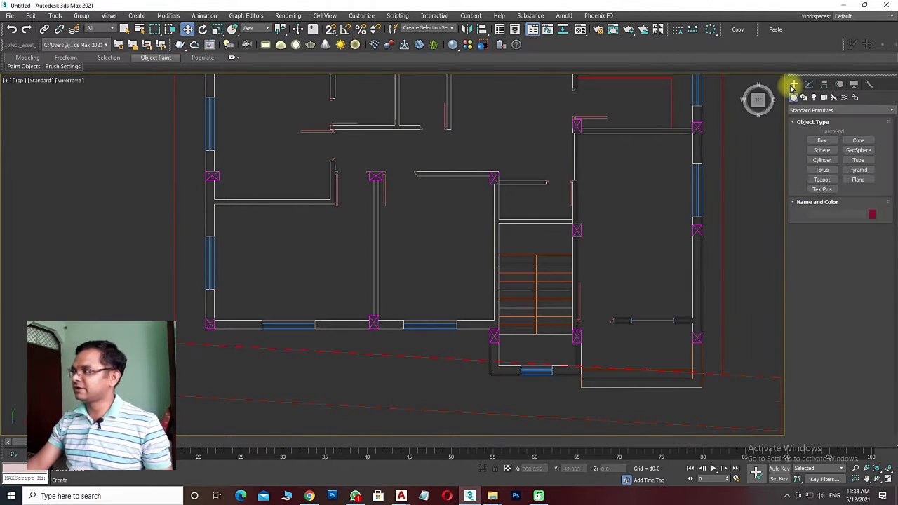
pyautogui.click(803, 96)
pyautogui.click(824, 147)
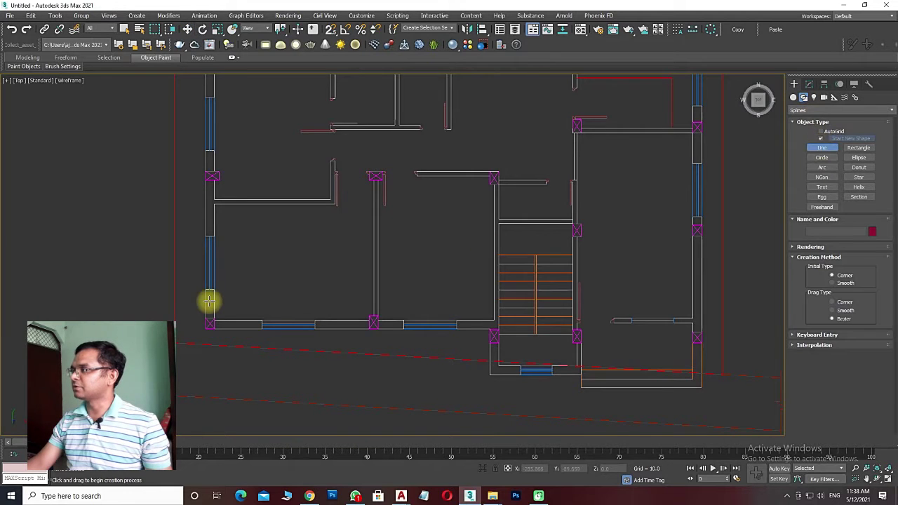
pyautogui.scroll(2, 206, 301)
pyautogui.scroll(2, 265, 376)
pyautogui.scroll(1, 133, 237)
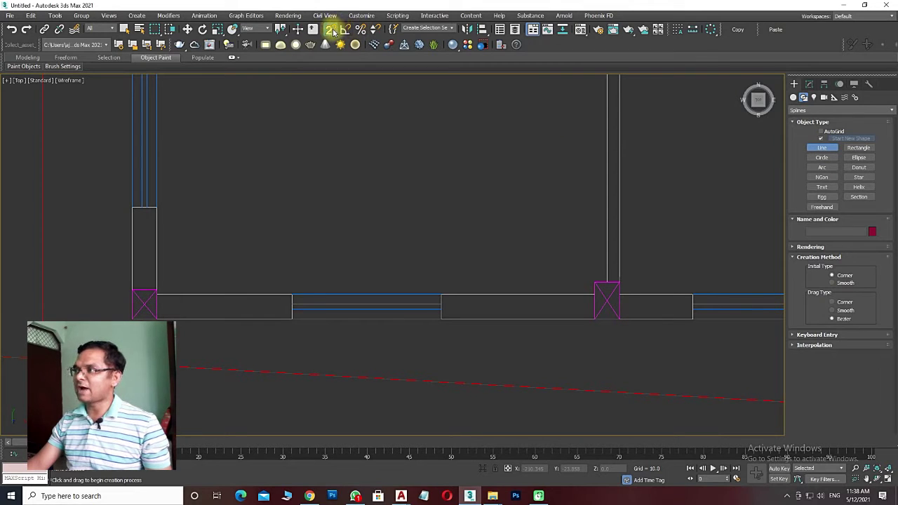
pyautogui.moveTo(333, 31); pyautogui.dragTo(331, 60)
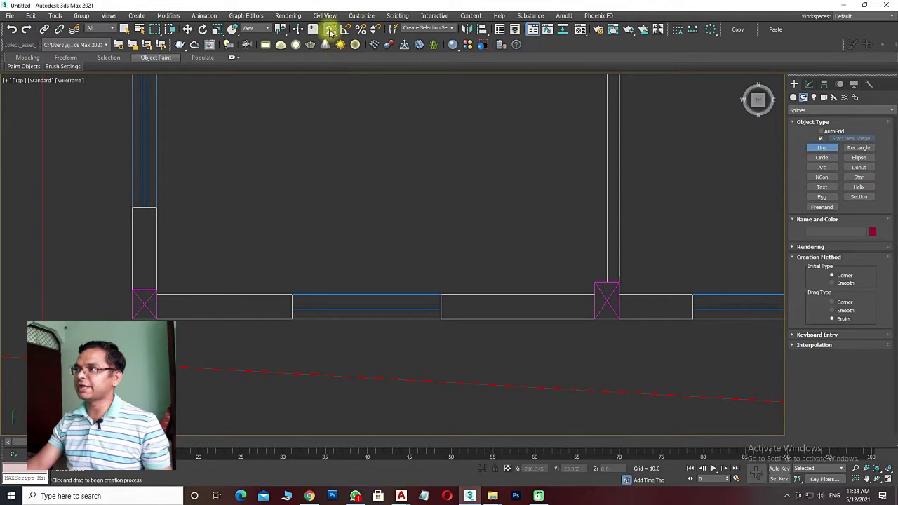
pyautogui.rightClick(330, 29)
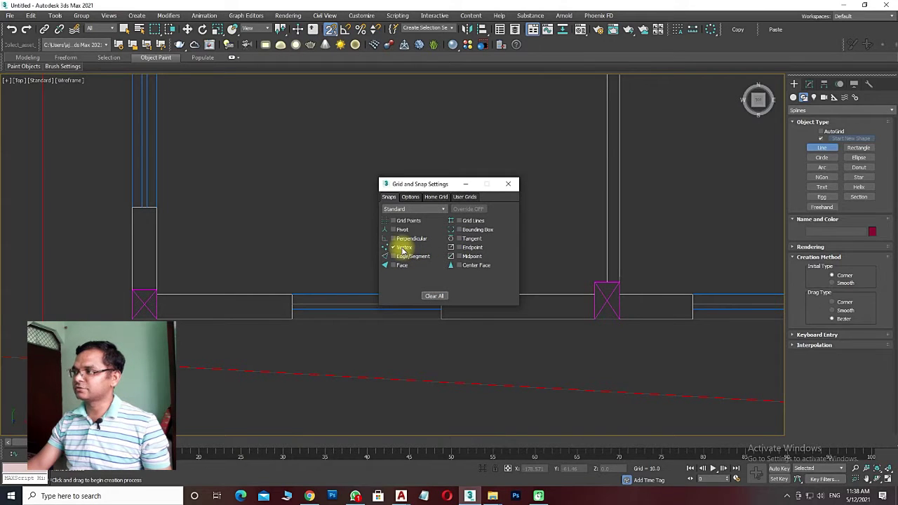
pyautogui.click(507, 184)
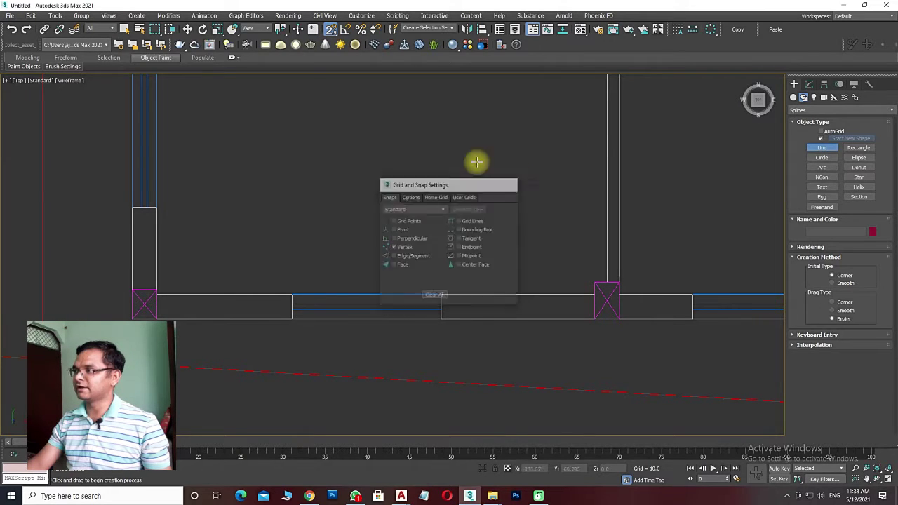
pyautogui.rightClick(331, 30)
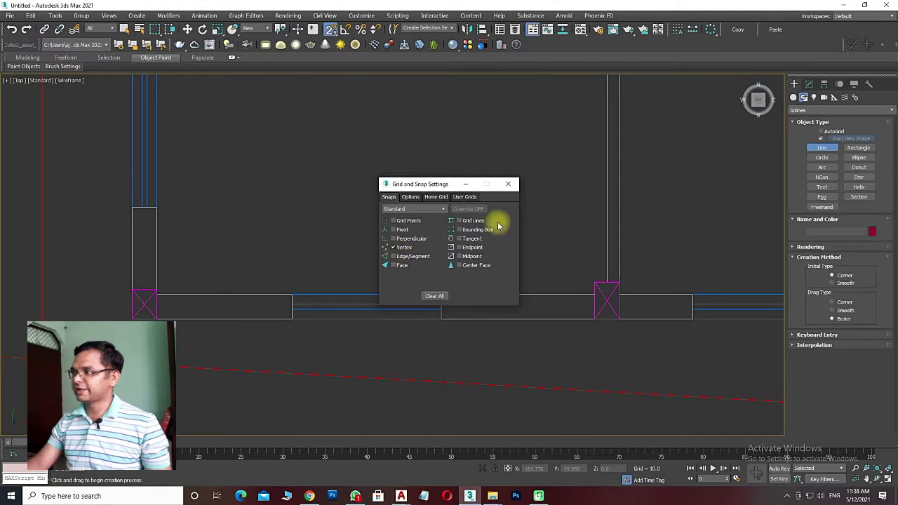
pyautogui.click(508, 183)
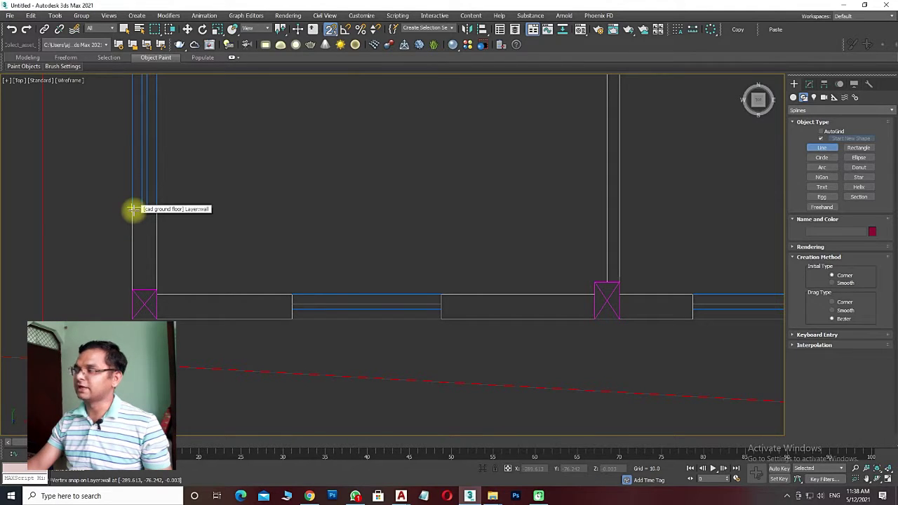
# Step: Trace a closed outline of the corner wall up to the window edge
pyautogui.click(133, 208)
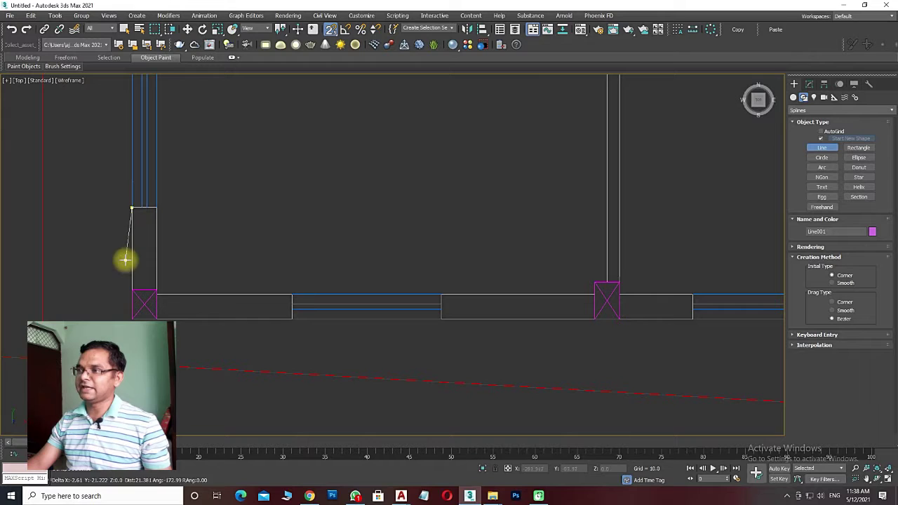
pyautogui.click(131, 318)
pyautogui.click(292, 319)
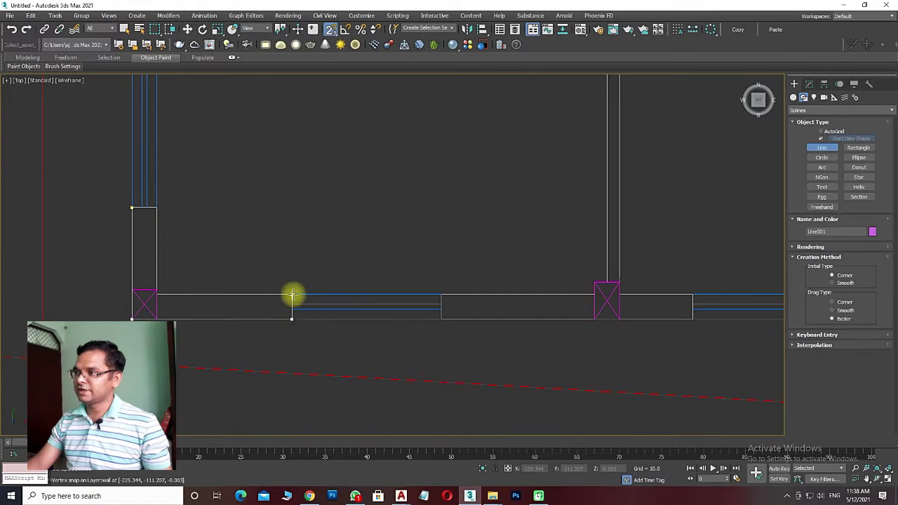
pyautogui.click(292, 294)
pyautogui.click(155, 294)
pyautogui.click(156, 207)
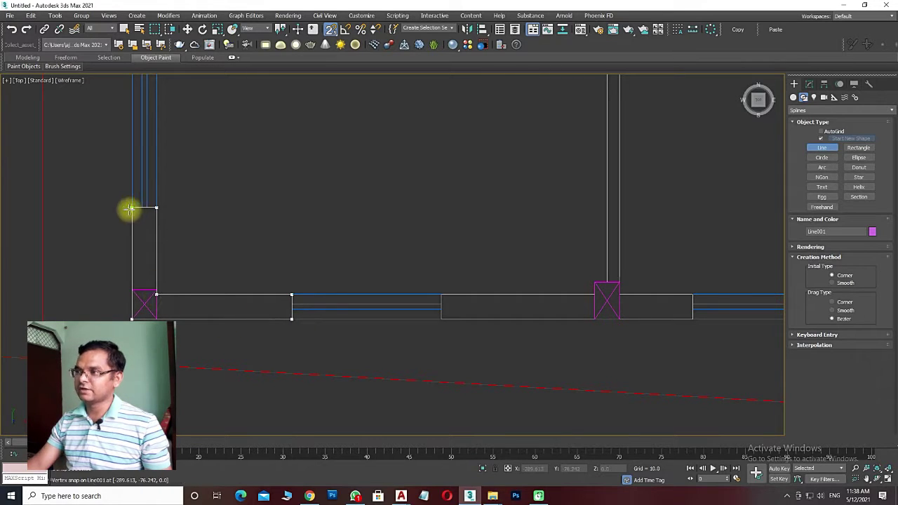
pyautogui.click(132, 207)
pyautogui.click(425, 257)
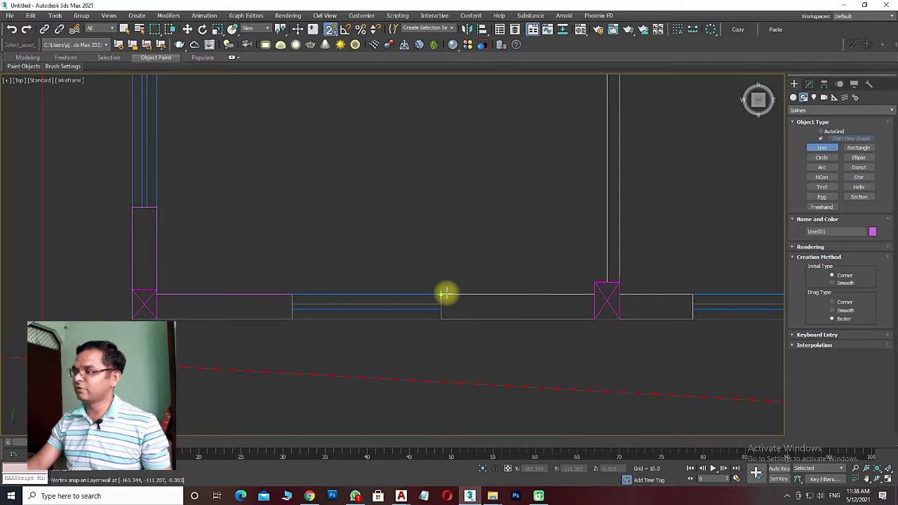
# Step: Trace a closed outline of the wall piece between the two windows
pyautogui.click(441, 294)
pyautogui.click(440, 319)
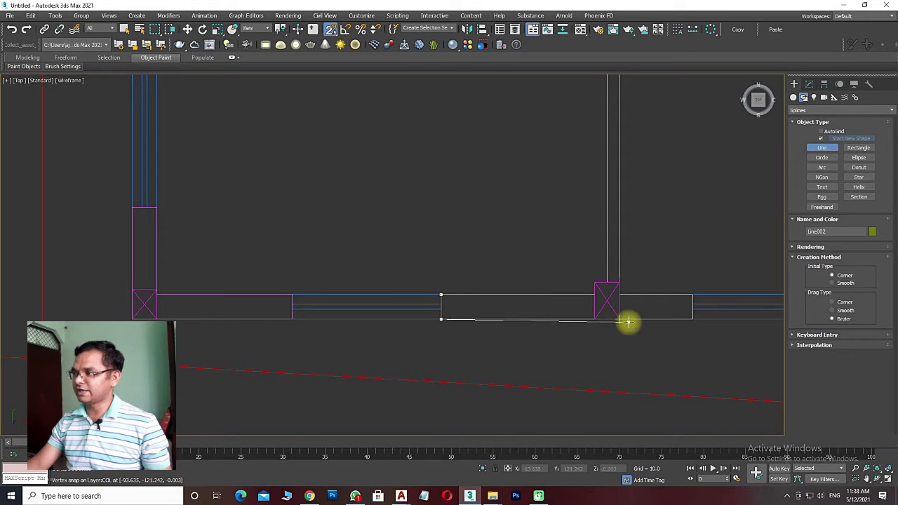
pyautogui.click(692, 319)
pyautogui.click(692, 294)
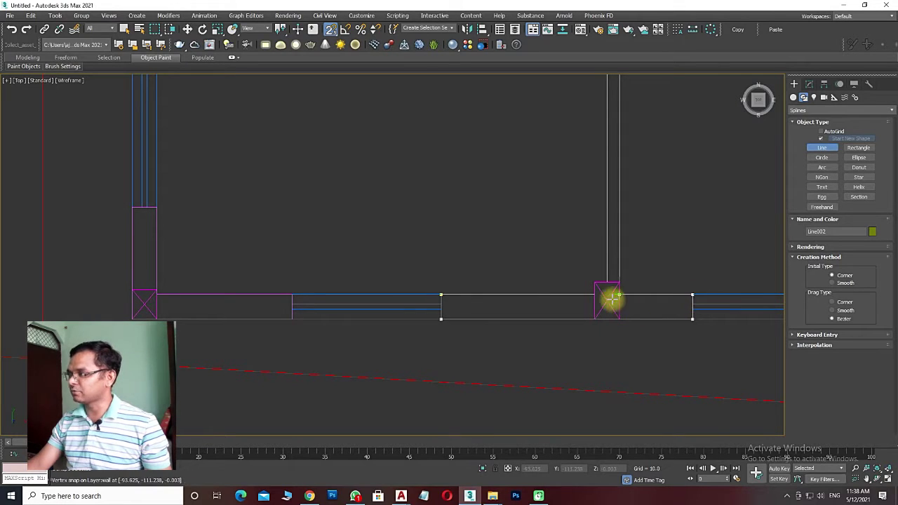
pyautogui.click(441, 295)
pyautogui.click(422, 256)
pyautogui.moveTo(423, 267); pyautogui.dragTo(271, 277, button='middle')
pyautogui.scroll(-3, 271, 277)
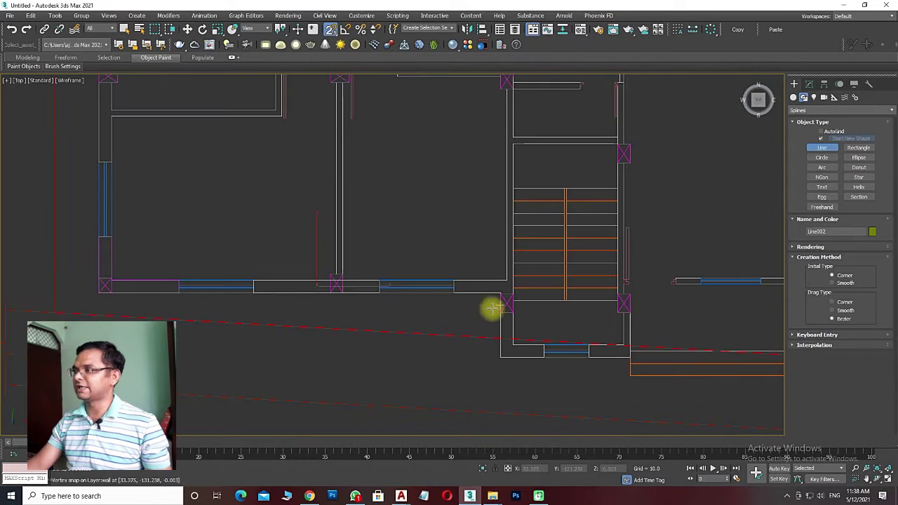
pyautogui.rightClick(319, 268)
# Step: Frame the line in Perspective and hide the ground-floor plan
pyautogui.press('w')
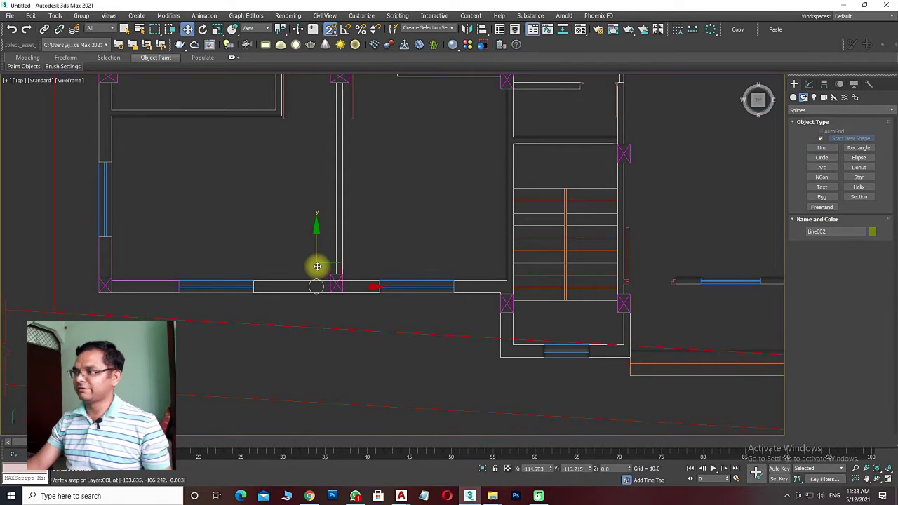
pyautogui.press('p')
pyautogui.press('z')
pyautogui.scroll(-3, 435, 239)
pyautogui.click(506, 186)
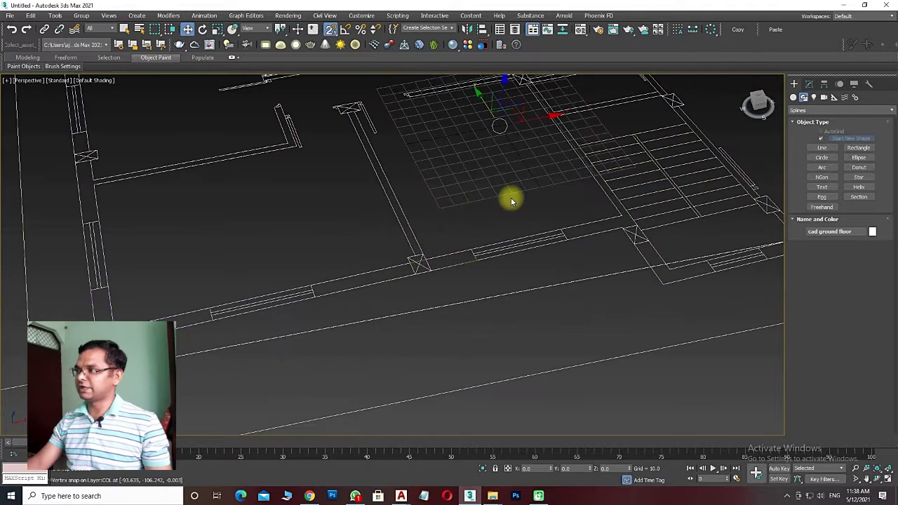
pyautogui.rightClick(511, 179)
pyautogui.click(540, 176)
# Step: Attach the corner and last wall outlines into Line002 as one spline
pyautogui.click(372, 286)
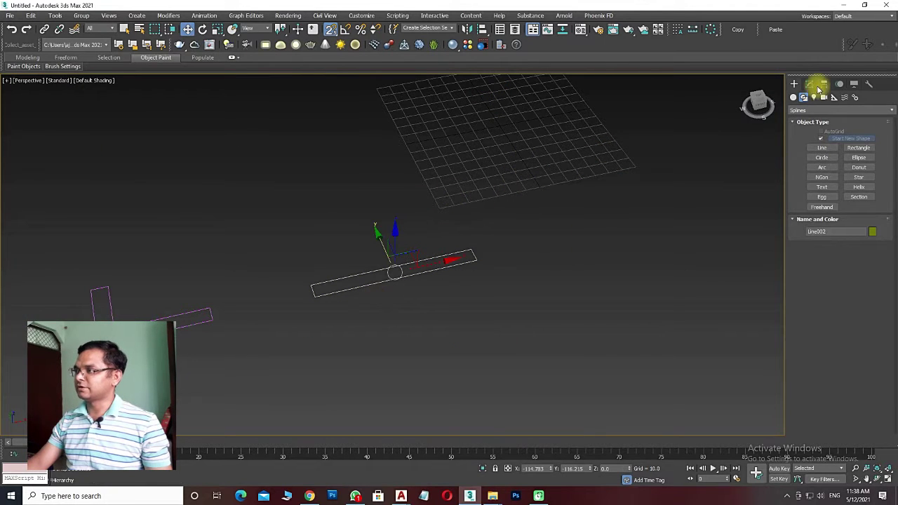
pyautogui.click(808, 84)
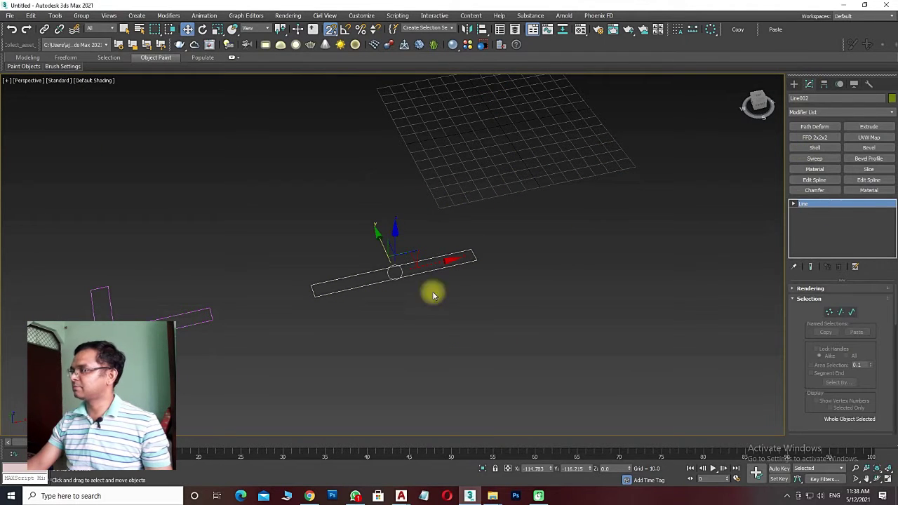
pyautogui.click(795, 204)
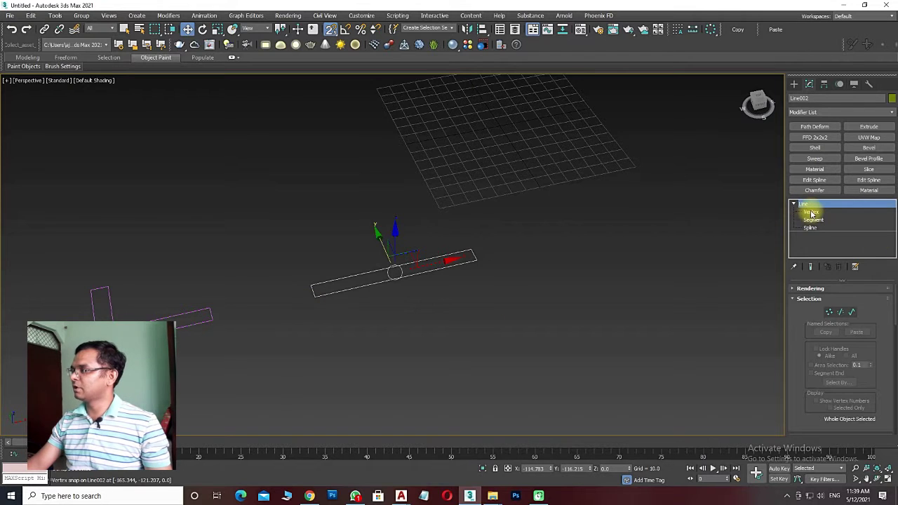
pyautogui.click(810, 212)
pyautogui.rightClick(246, 278)
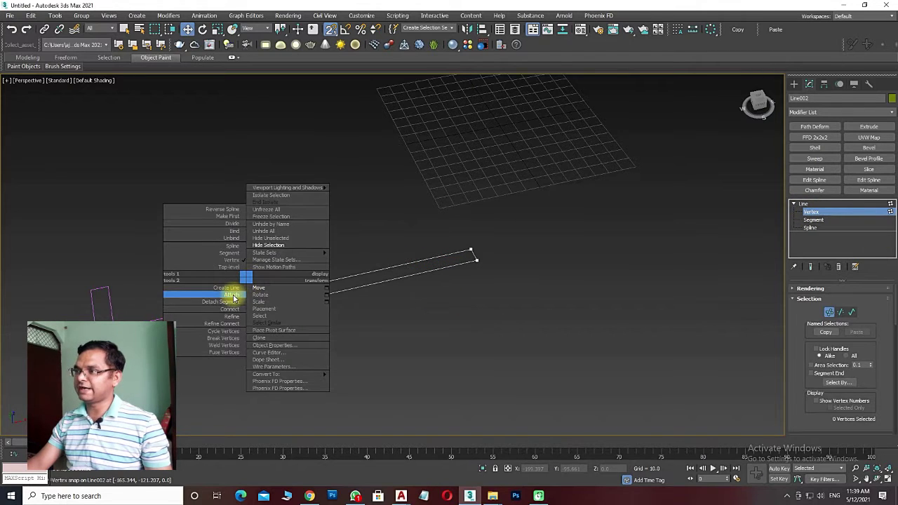
pyautogui.click(233, 297)
pyautogui.click(207, 311)
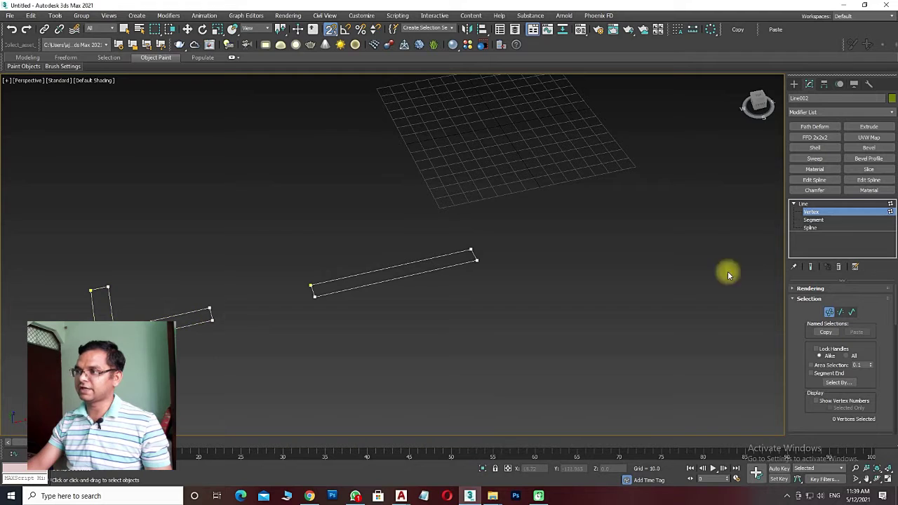
pyautogui.click(811, 205)
# Step: Add an Extrude modifier to the combined outline with Amount 120
pyautogui.press('w')
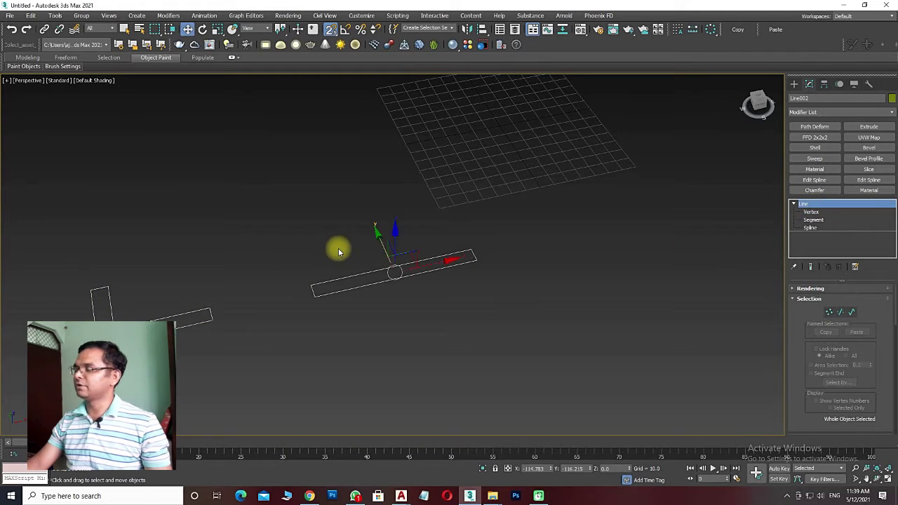
pyautogui.rightClick(338, 248)
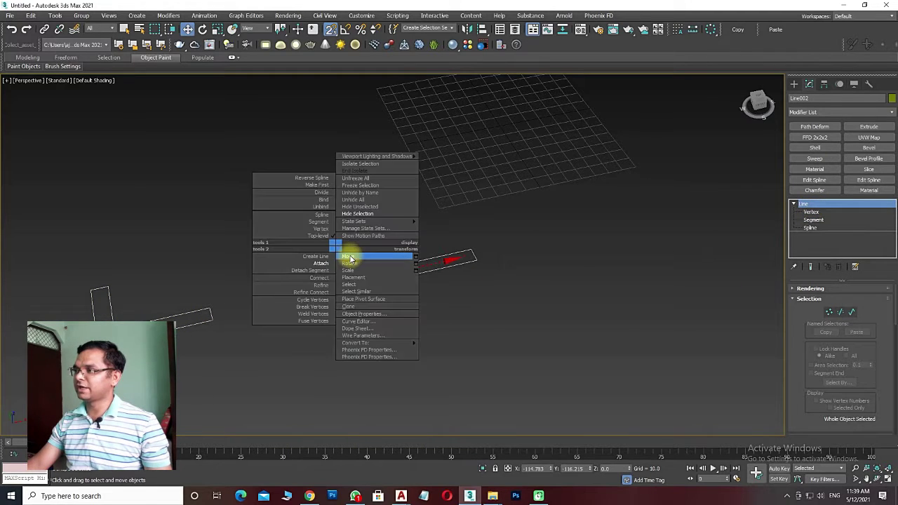
pyautogui.click(869, 127)
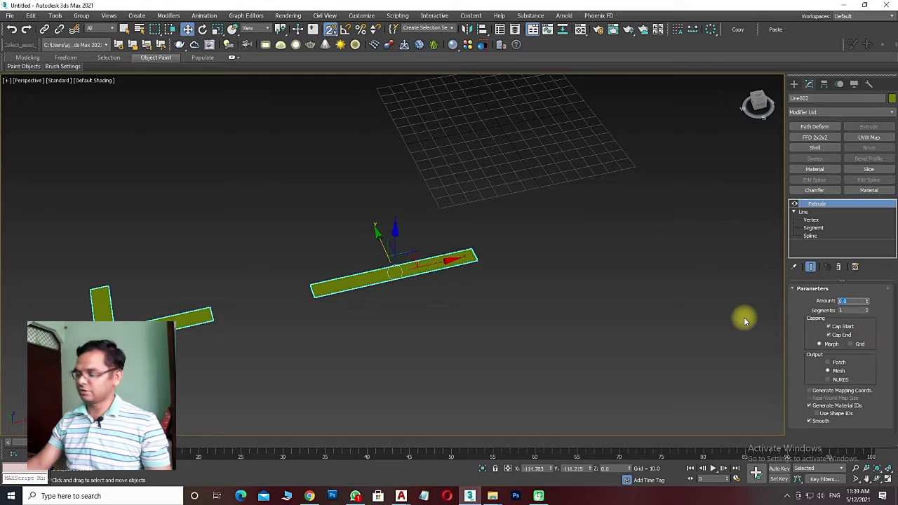
pyautogui.write('120')
pyautogui.press('Return')
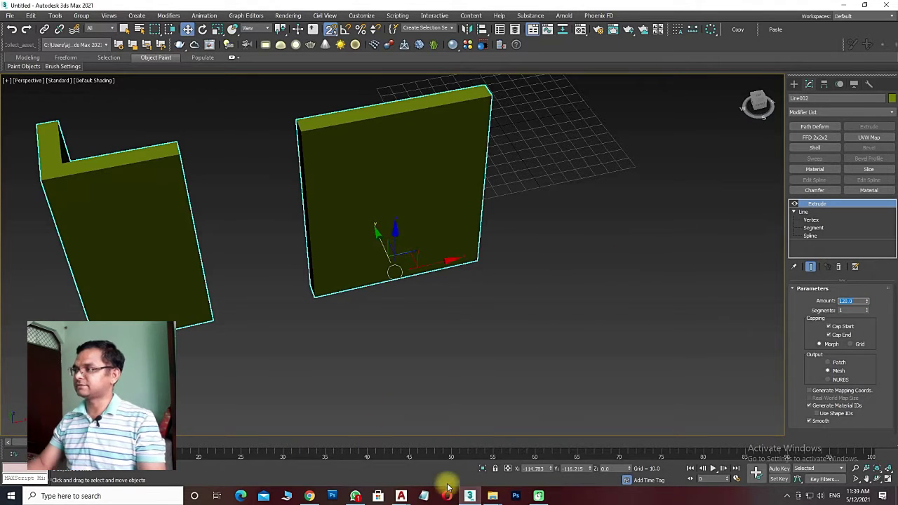
pyautogui.scroll(-3, 545, 344)
# Step: Isolate the two extruded walls and toggle the isolation to inspect them
pyautogui.scroll(4, 545, 344)
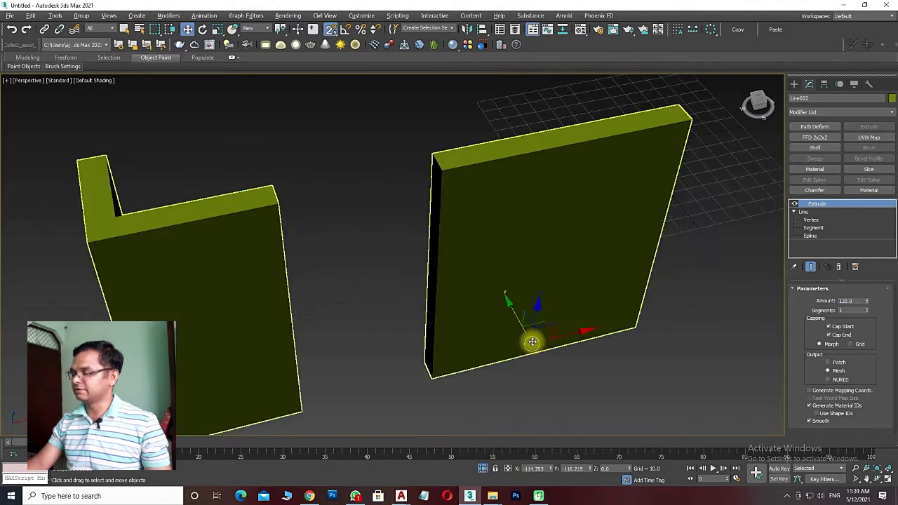
pyautogui.scroll(-1, 539, 341)
pyautogui.scroll(-2, 537, 343)
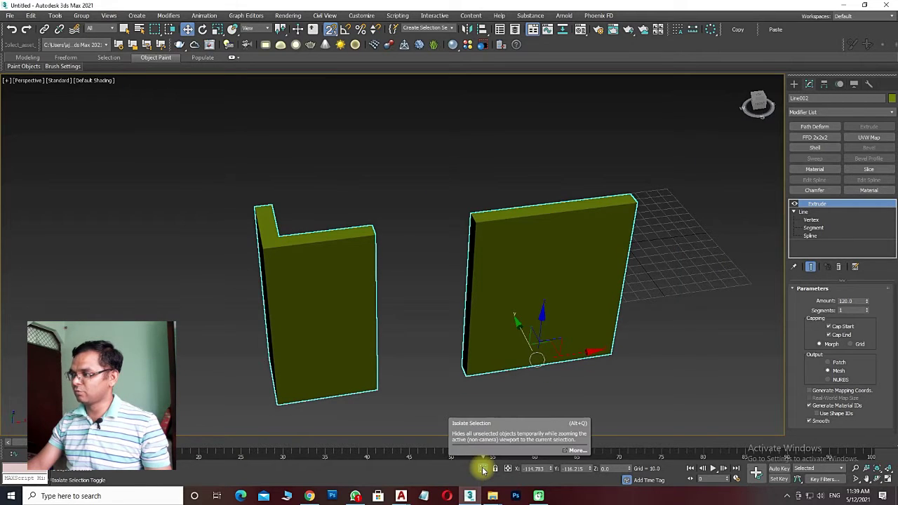
pyautogui.click(482, 469)
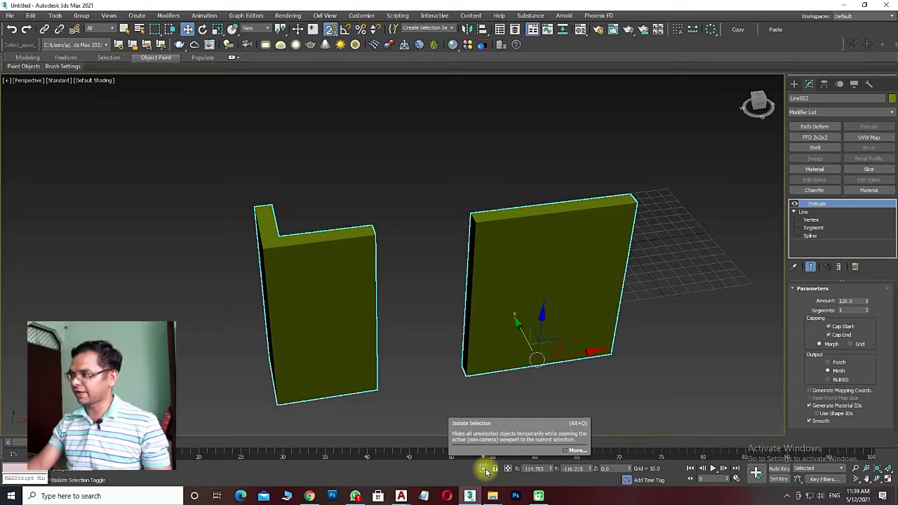
pyautogui.click(482, 469)
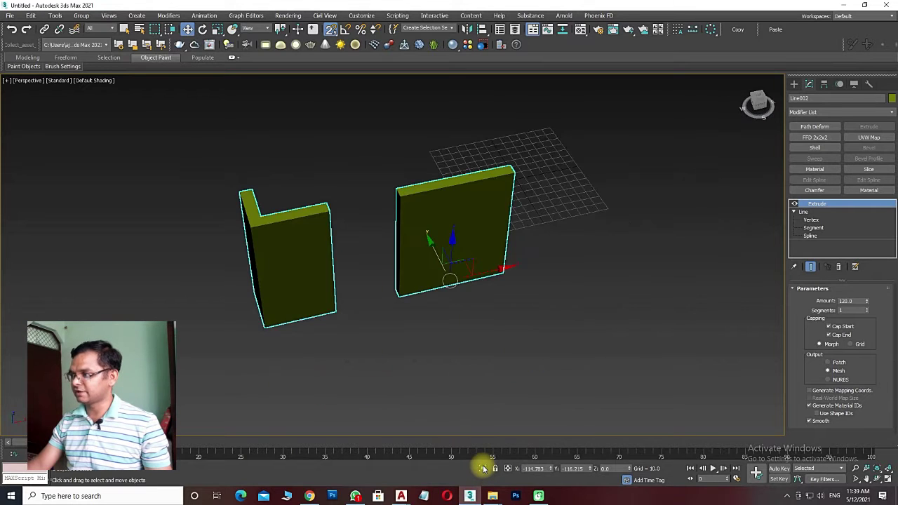
pyautogui.click(484, 468)
pyautogui.click(483, 469)
pyautogui.click(483, 468)
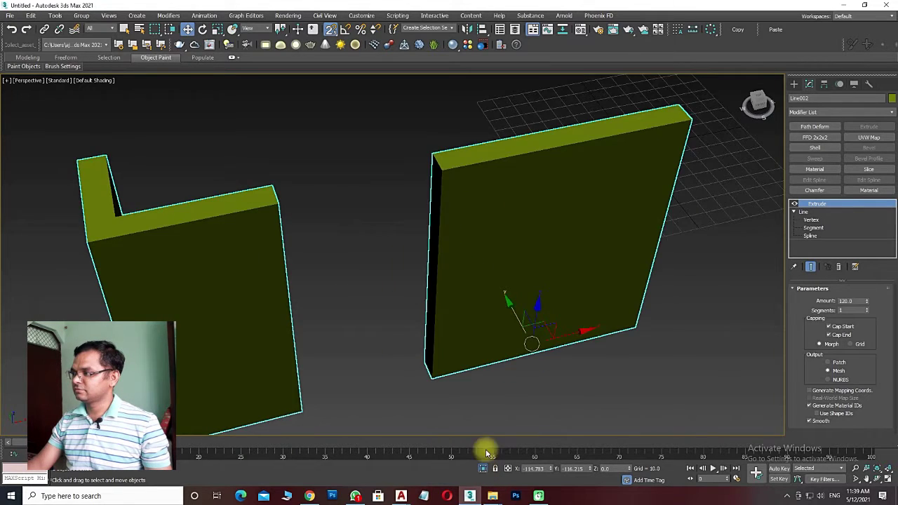
# Step: Unhide all objects, then hide the cad first floor object
pyautogui.rightClick(475, 315)
pyautogui.click(487, 265)
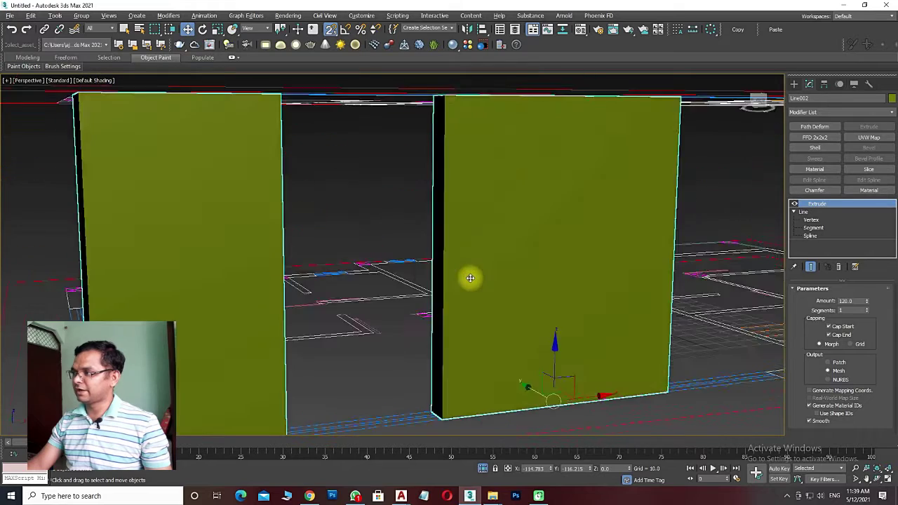
pyautogui.scroll(-5, 470, 278)
pyautogui.click(584, 185)
pyautogui.rightClick(584, 184)
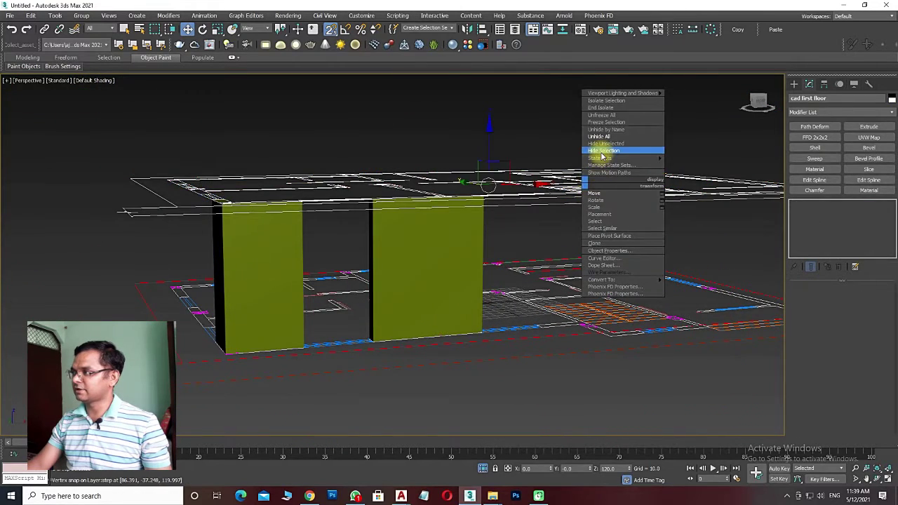
pyautogui.click(601, 152)
# Step: Orbit over the plan to check the walls and switch to Top view
pyautogui.moveTo(457, 260)
pyautogui.keyDown('alt'); pyautogui.mouseDown(button='middle')
pyautogui.moveTo(461, 277)
pyautogui.moveTo(449, 274)
pyautogui.mouseUp(button='middle'); pyautogui.keyUp('alt')
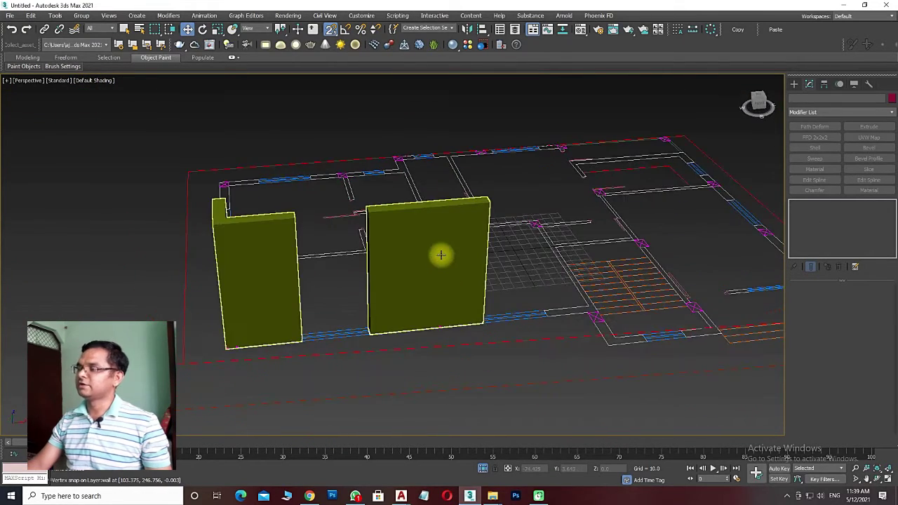
pyautogui.click(405, 260)
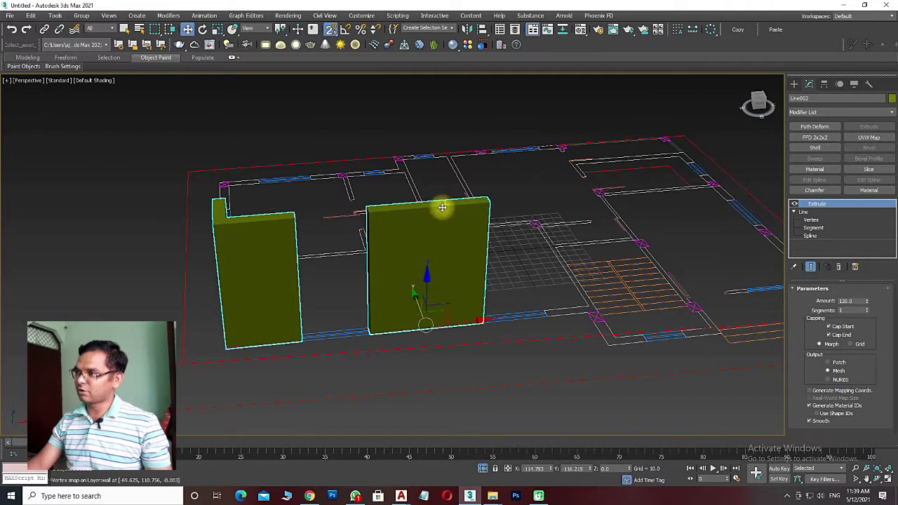
pyautogui.keyDown('alt'); pyautogui.moveTo(399, 365); pyautogui.dragTo(410, 372, button='middle'); pyautogui.keyUp('alt')
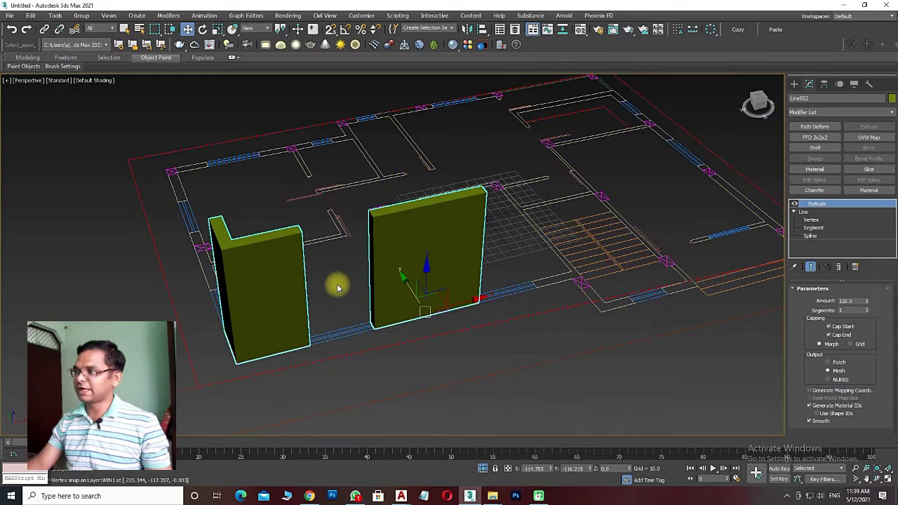
pyautogui.press('t')
pyautogui.scroll(3, 337, 292)
# Step: Pick the Rectangle shape tool with 2.5D snapping turned on
pyautogui.click(369, 211)
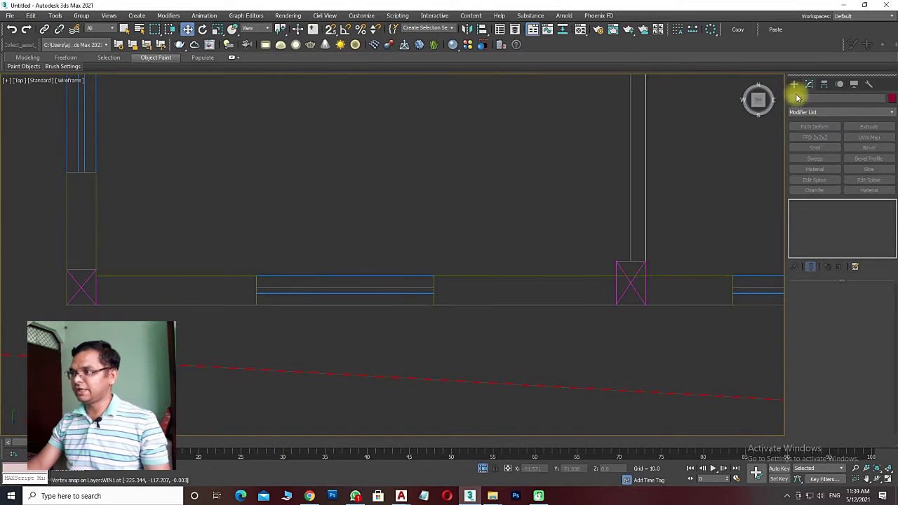
pyautogui.click(794, 84)
pyautogui.click(857, 148)
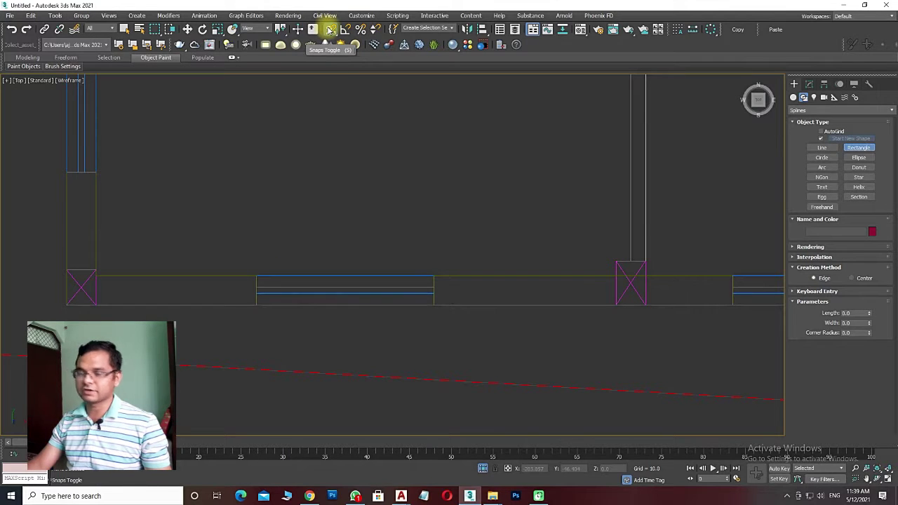
pyautogui.moveTo(329, 33); pyautogui.dragTo(333, 38)
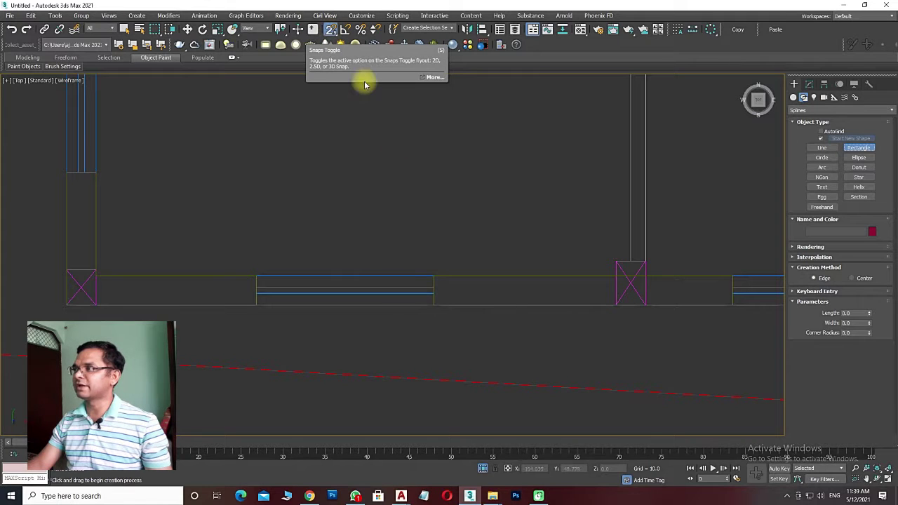
pyautogui.click(334, 34)
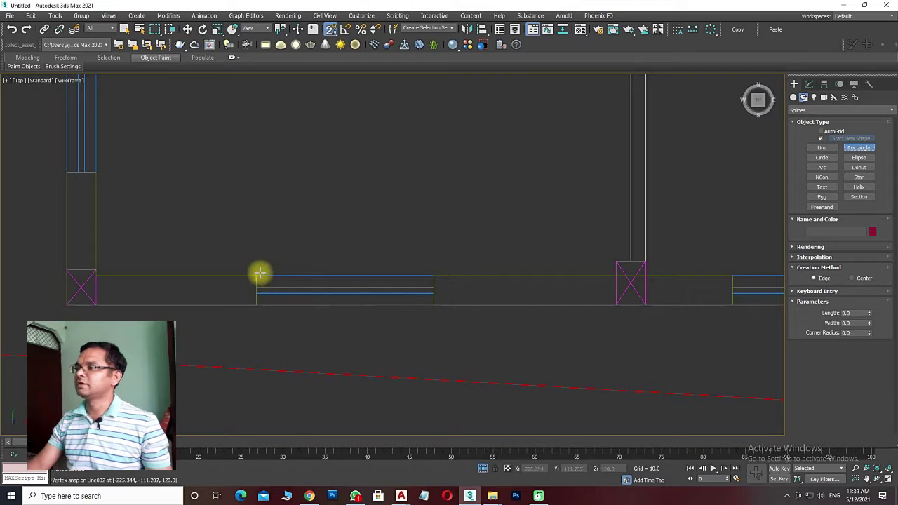
# Step: Draw Rectangle001 across the window gap and convert it to an editable spline
pyautogui.moveTo(259, 272); pyautogui.dragTo(432, 303)
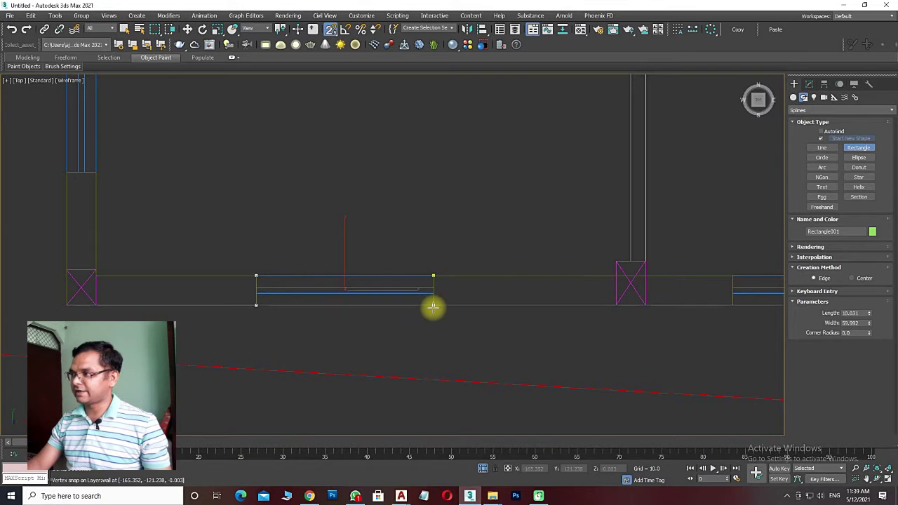
pyautogui.rightClick(419, 208)
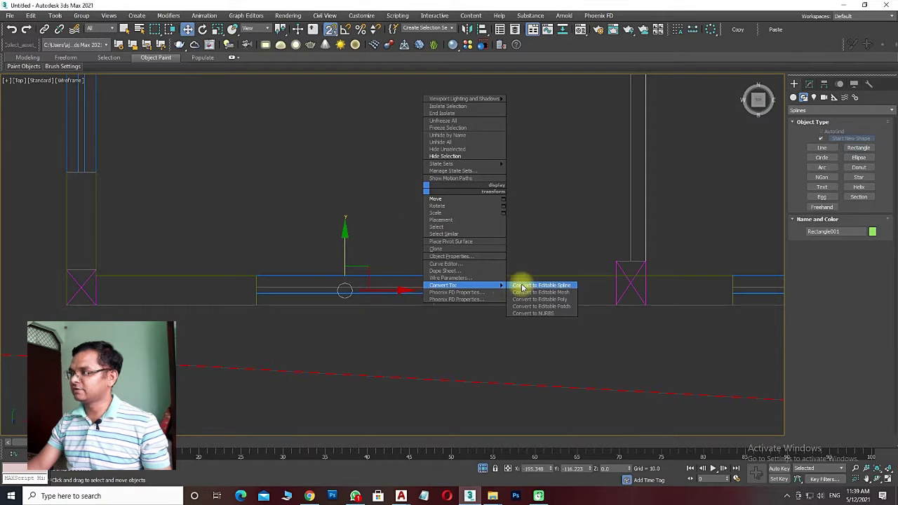
pyautogui.click(522, 287)
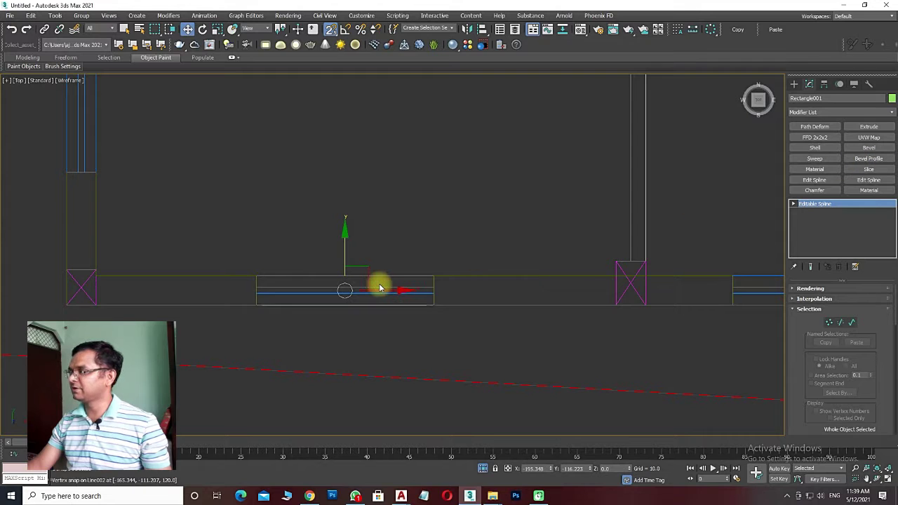
pyautogui.press('p')
pyautogui.press('z')
pyautogui.keyDown('alt'); pyautogui.moveTo(386, 306); pyautogui.dragTo(290, 277, button='middle'); pyautogui.keyUp('alt')
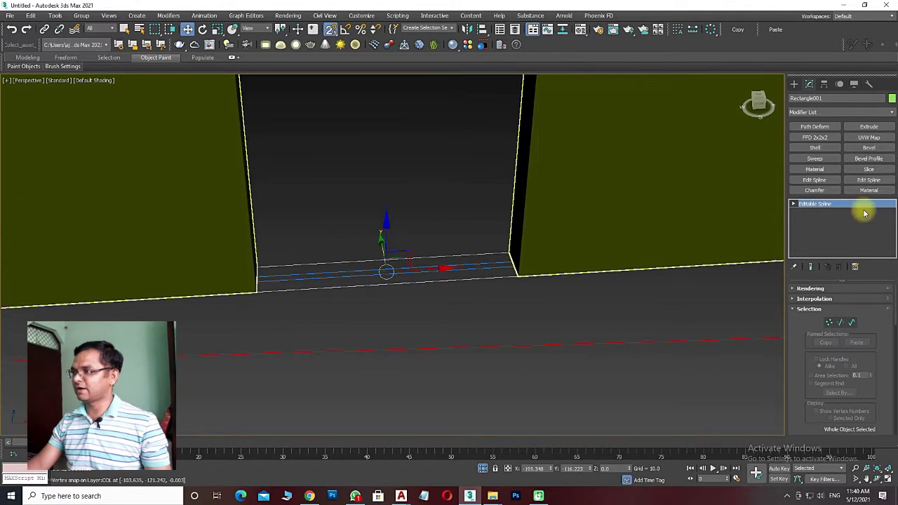
# Step: Extrude Rectangle001 with Amount 24 to make a sill block in the window gap
pyautogui.click(868, 127)
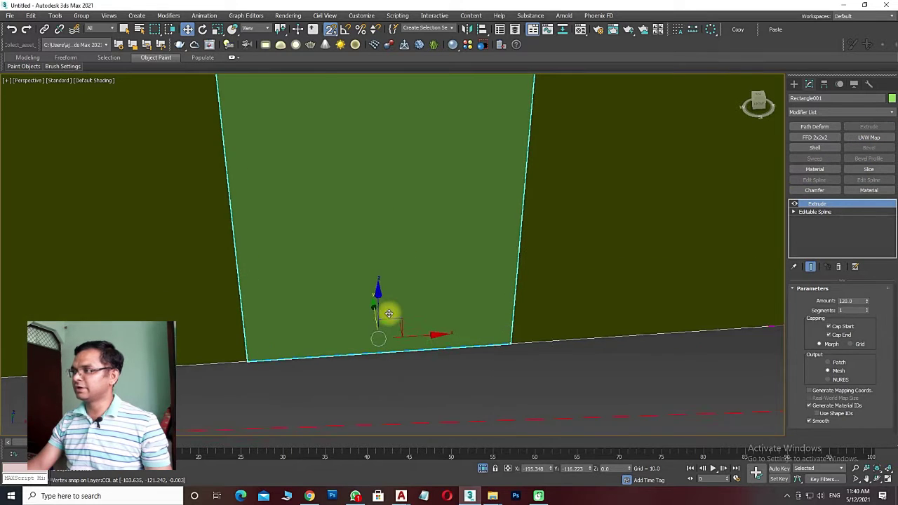
pyautogui.scroll(-5, 386, 315)
pyautogui.keyDown('alt'); pyautogui.moveTo(420, 317); pyautogui.dragTo(474, 272, button='middle'); pyautogui.keyUp('alt')
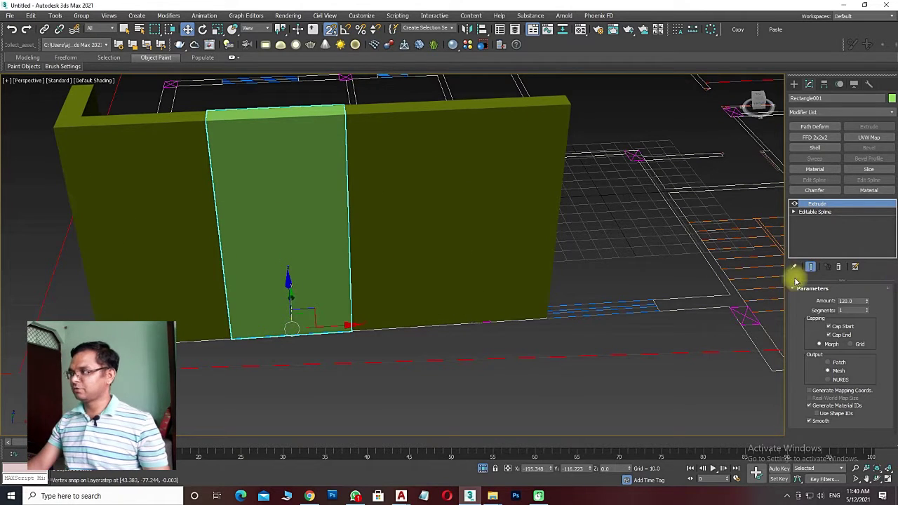
pyautogui.doubleClick(849, 302)
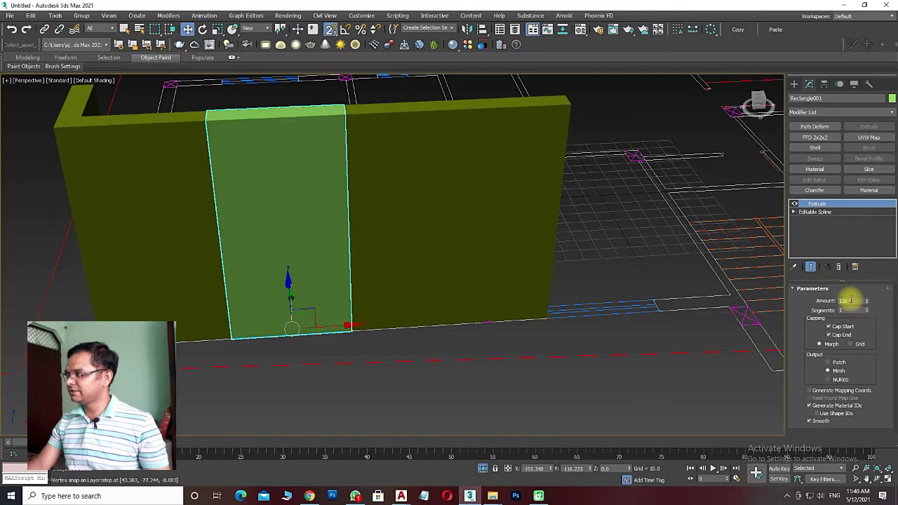
pyautogui.write('1')
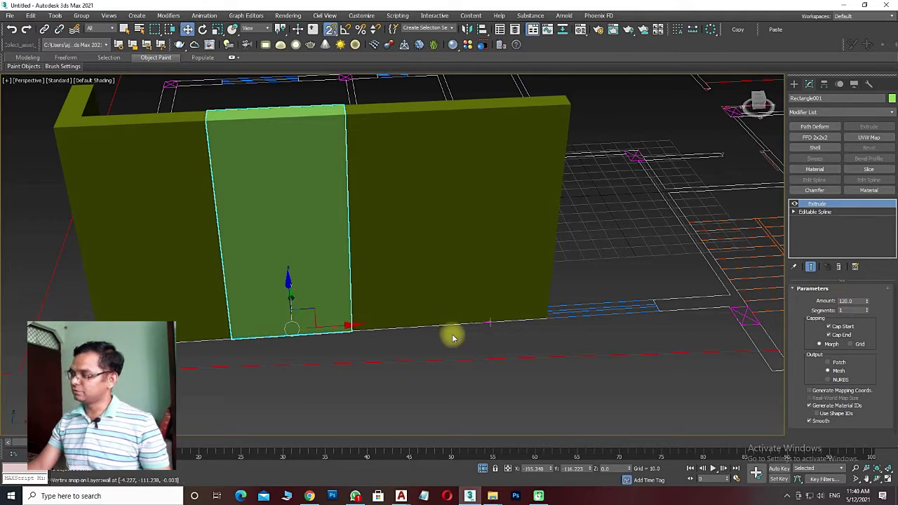
pyautogui.keyDown('alt'); pyautogui.moveTo(289, 300); pyautogui.dragTo(262, 354, button='middle'); pyautogui.keyUp('alt')
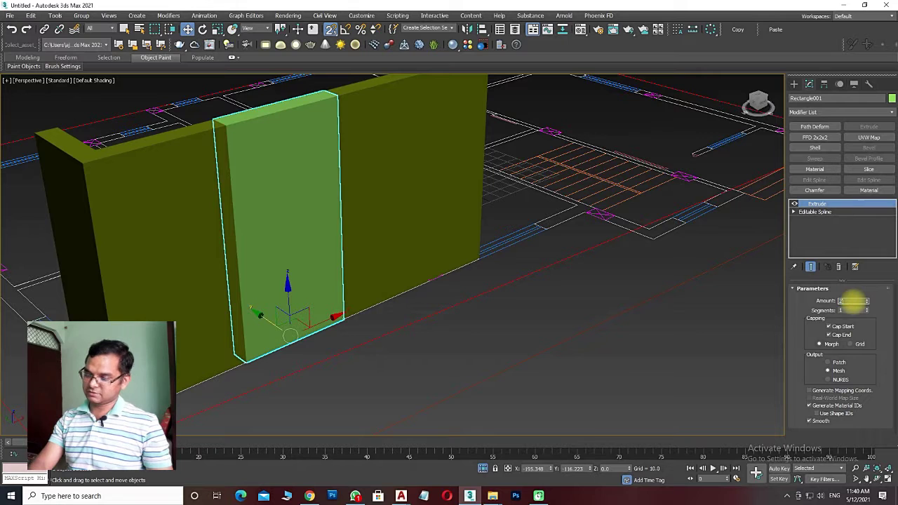
pyautogui.write('24')
pyautogui.press('Return')
pyautogui.moveTo(445, 201)
pyautogui.keyDown('alt'); pyautogui.mouseDown(button='middle')
pyautogui.moveTo(413, 192)
pyautogui.moveTo(320, 201)
pyautogui.moveTo(315, 286)
pyautogui.moveTo(321, 235)
pyautogui.mouseUp(button='middle'); pyautogui.keyUp('alt')
pyautogui.press('f')
pyautogui.scroll(-10, 315, 286)
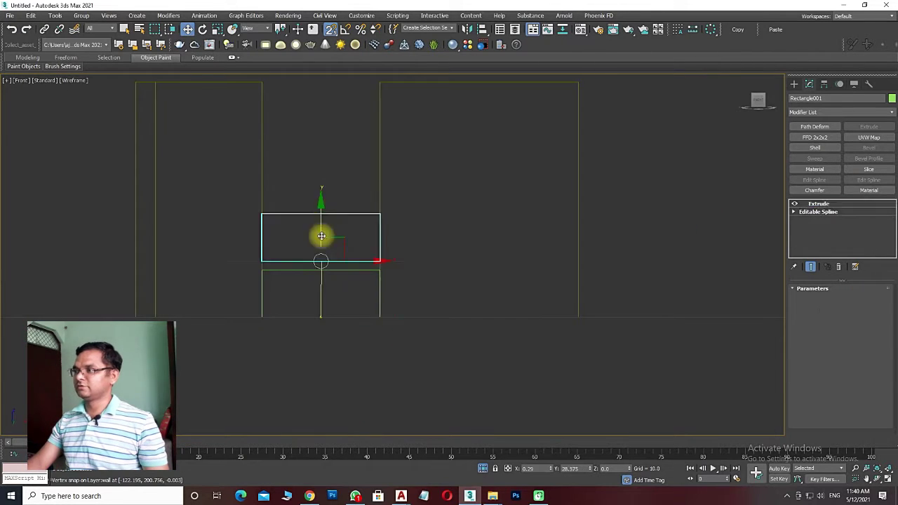
# Step: Shift-drag a copy of the sill block up to the top of the opening as the lintel
pyautogui.keyDown('shift'); pyautogui.moveTo(321, 235); pyautogui.dragTo(321, 110); pyautogui.keyUp('shift')
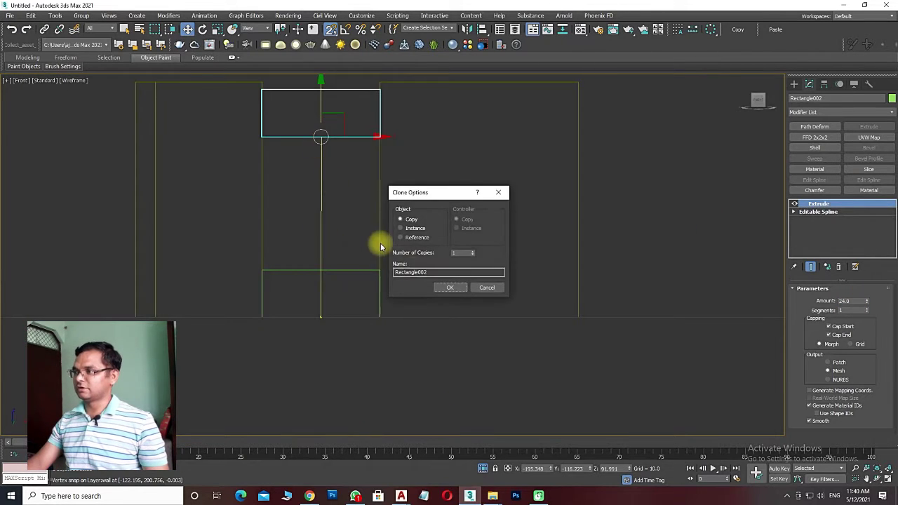
pyautogui.click(493, 288)
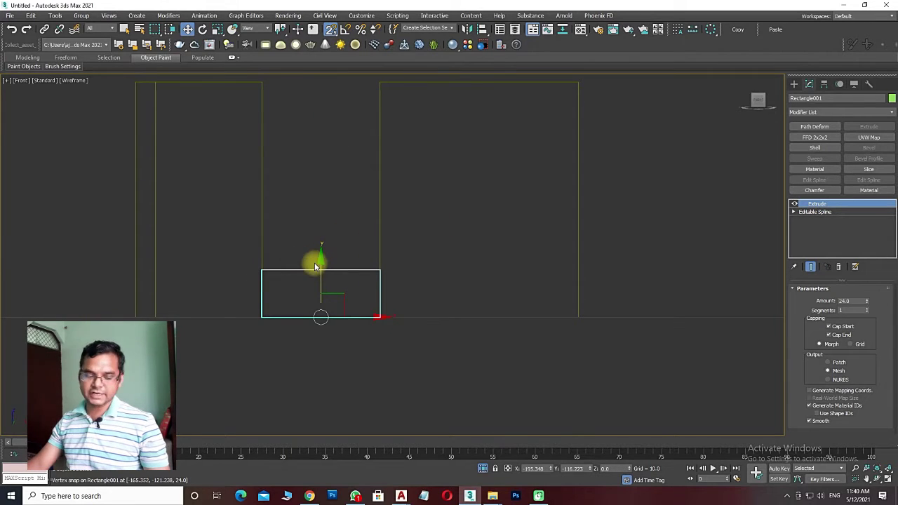
pyautogui.press('F3')
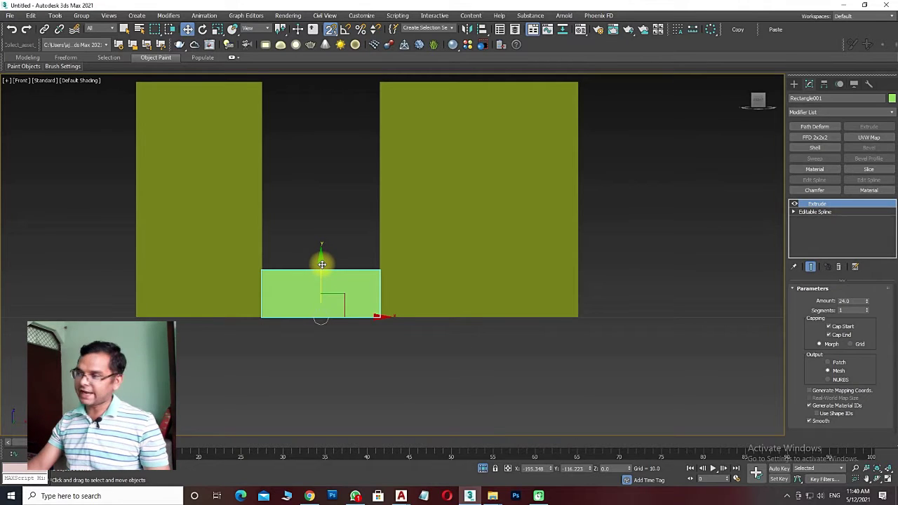
pyautogui.keyDown('shift'); pyautogui.moveTo(322, 264); pyautogui.dragTo(321, 80); pyautogui.keyUp('shift')
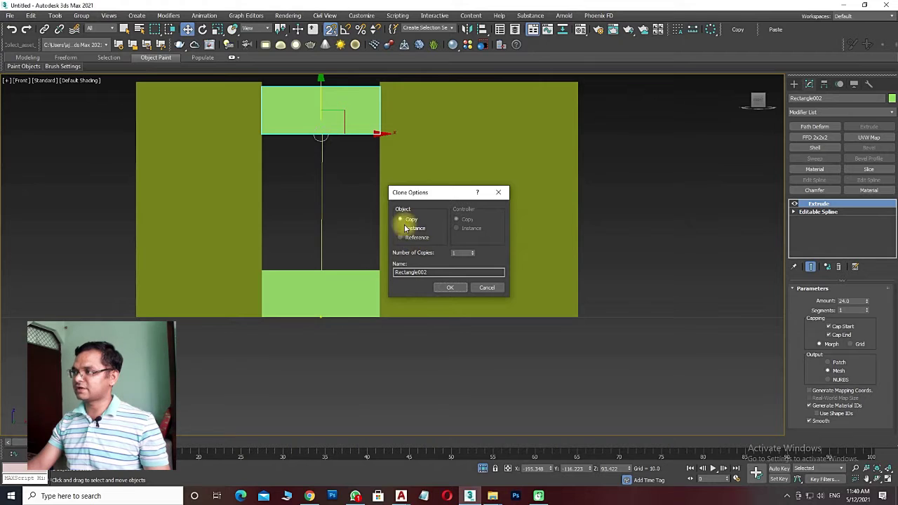
pyautogui.click(447, 287)
pyautogui.moveTo(237, 142); pyautogui.dragTo(259, 228, button='middle')
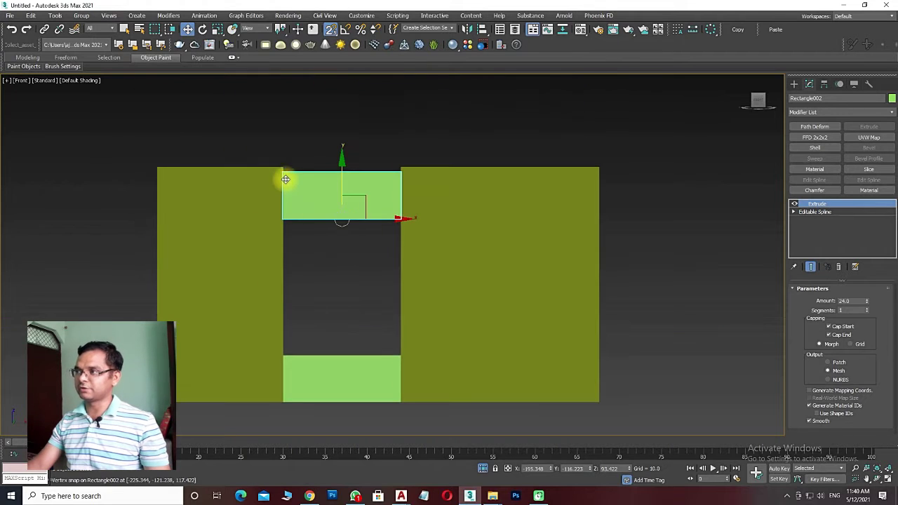
# Step: Raise the sill block's Extrude Amount to 36
pyautogui.click(311, 131)
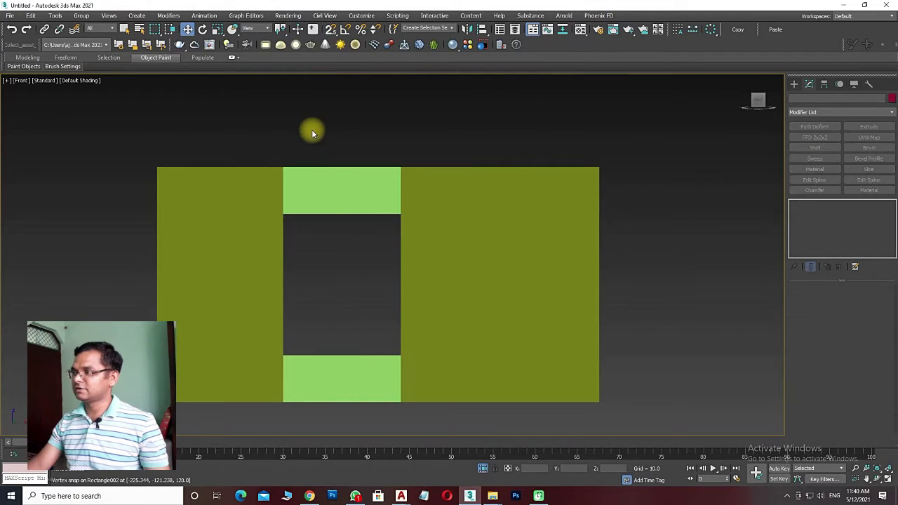
pyautogui.press('F3')
pyautogui.press('F3')
pyautogui.click(322, 189)
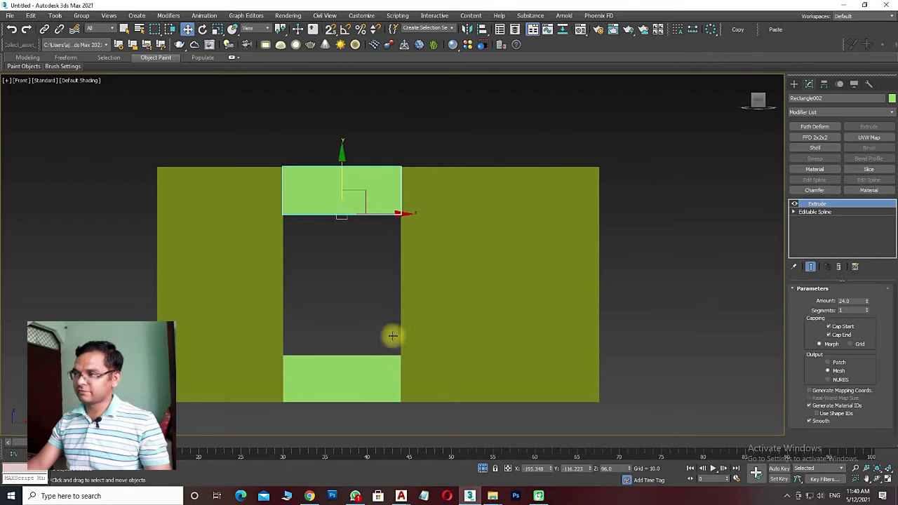
pyautogui.press('p')
pyautogui.click(292, 335)
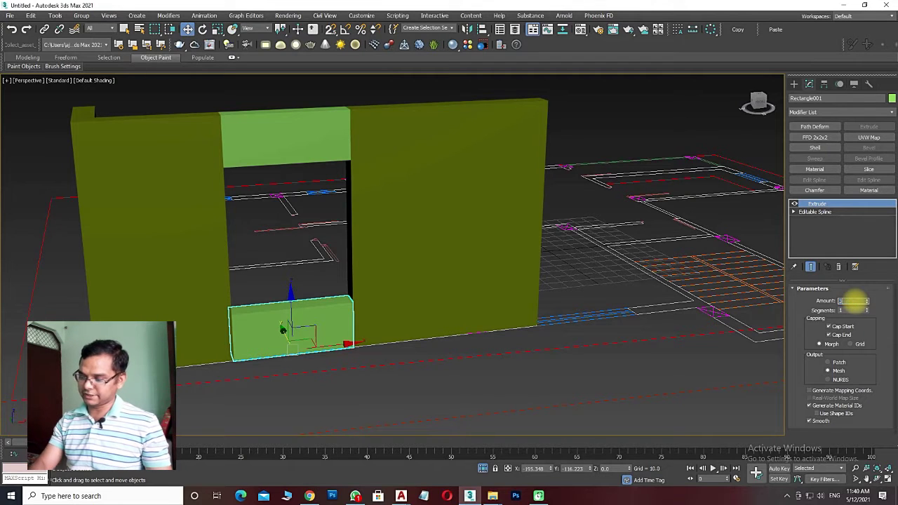
pyautogui.write('36')
pyautogui.press('Return')
# Step: Frame the sill in Front view and select the top lintel block
pyautogui.press('f')
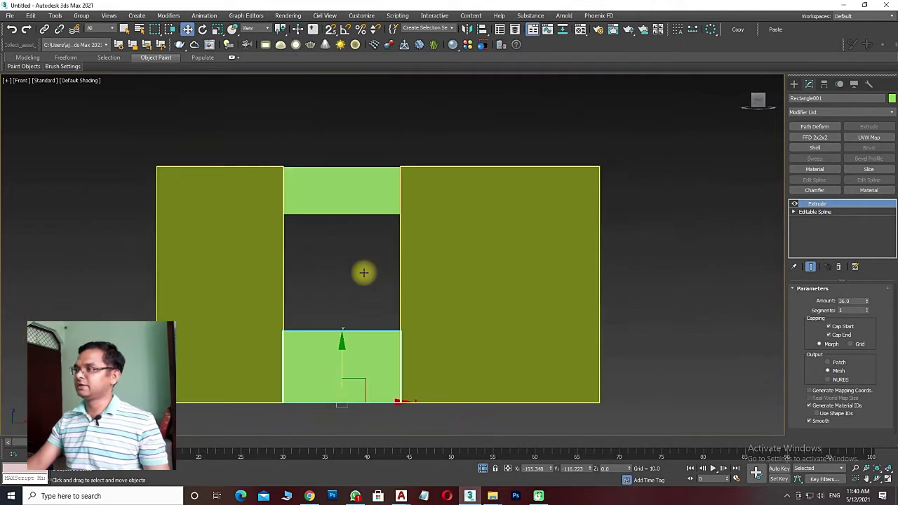
pyautogui.press('z')
pyautogui.scroll(-3, 363, 276)
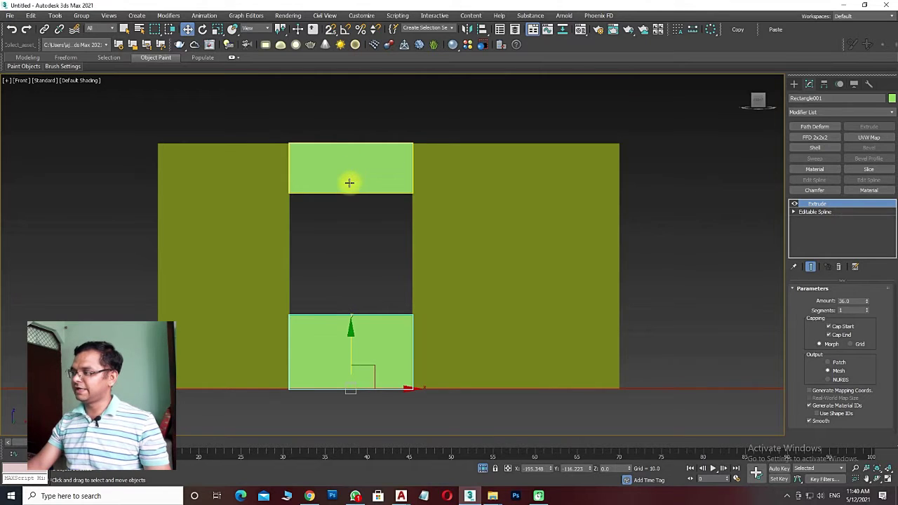
pyautogui.click(348, 182)
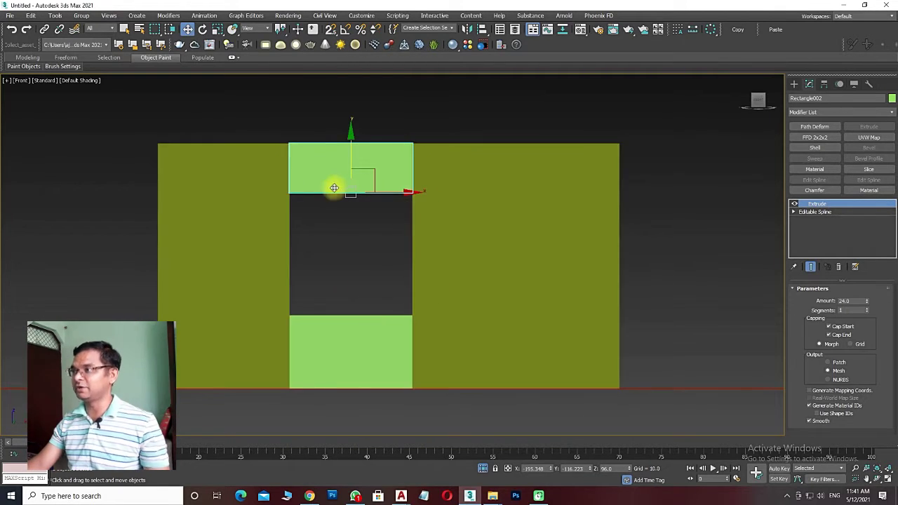
# Step: Orbit the Perspective view to look down on the walls and plan
pyautogui.click(332, 289)
pyautogui.press('p')
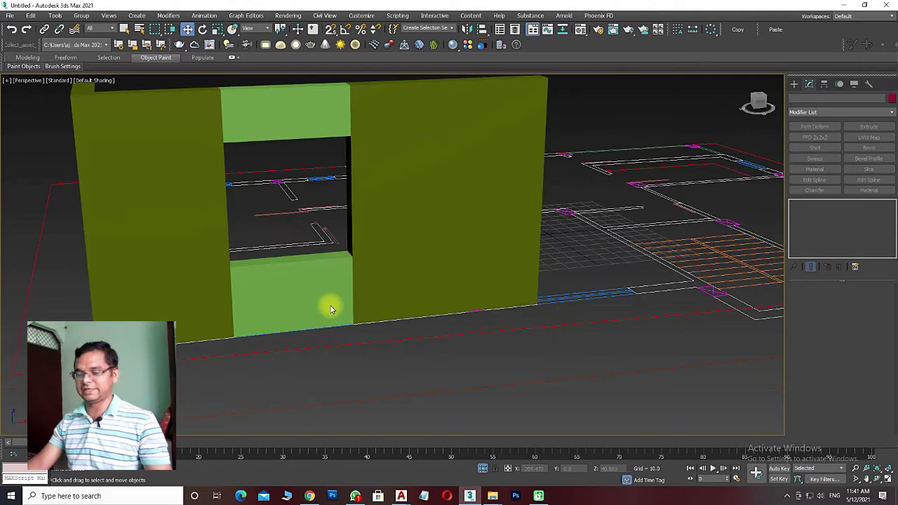
pyautogui.moveTo(325, 319)
pyautogui.keyDown('alt'); pyautogui.mouseDown(button='middle')
pyautogui.moveTo(296, 315)
pyautogui.moveTo(354, 273)
pyautogui.mouseUp(button='middle'); pyautogui.keyUp('alt')
pyautogui.scroll(-3, 296, 315)
pyautogui.scroll(3, 323, 334)
pyautogui.scroll(-3, 349, 289)
pyautogui.scroll(-2, 350, 289)
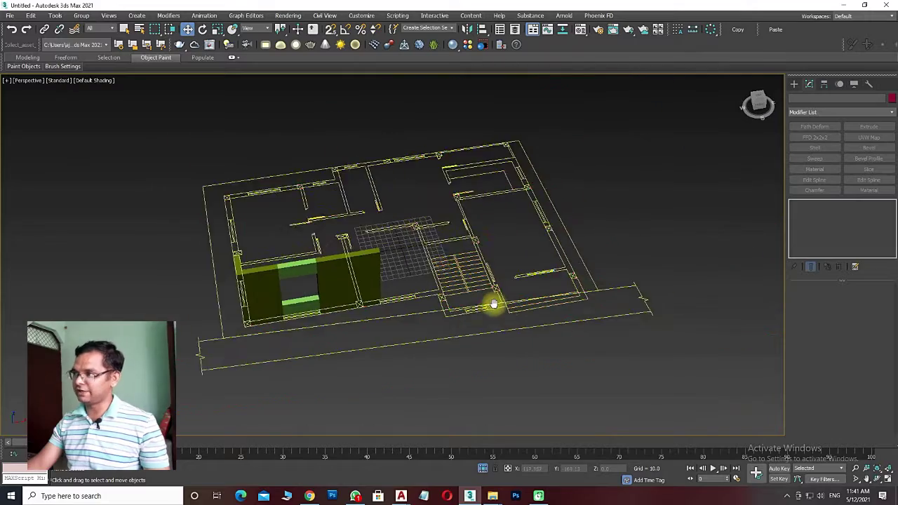
pyautogui.moveTo(490, 304)
pyautogui.keyDown('alt'); pyautogui.mouseDown(button='middle')
pyautogui.moveTo(401, 281)
pyautogui.moveTo(349, 287)
pyautogui.moveTo(320, 316)
pyautogui.moveTo(301, 316)
pyautogui.moveTo(329, 308)
pyautogui.mouseUp(button='middle'); pyautogui.keyUp('alt')
pyautogui.scroll(4, 401, 280)
pyautogui.scroll(-2, 401, 282)
# Step: Select the wall, sill and lintel pieces of the window wall to hide them
pyautogui.click(354, 280)
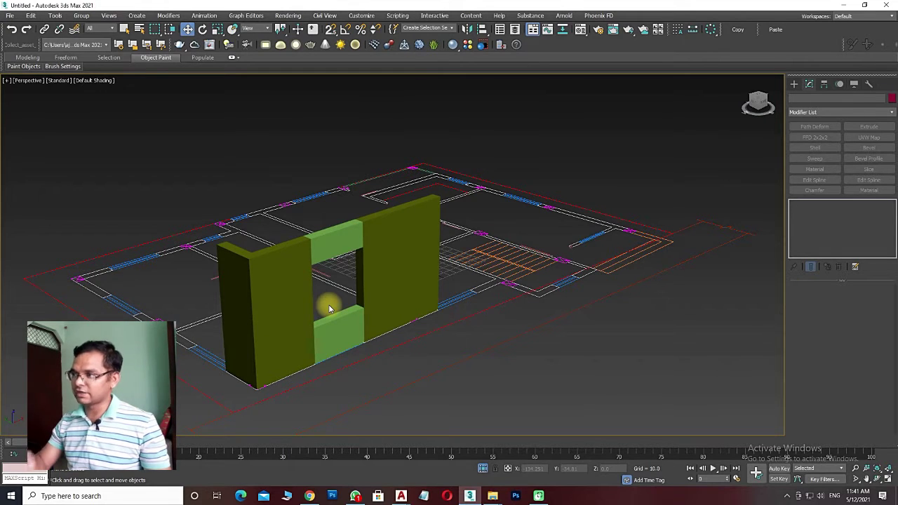
pyautogui.moveTo(330, 309)
pyautogui.keyDown('alt'); pyautogui.mouseDown(button='middle')
pyautogui.moveTo(316, 337)
pyautogui.moveTo(190, 190)
pyautogui.mouseUp(button='middle'); pyautogui.keyUp('alt')
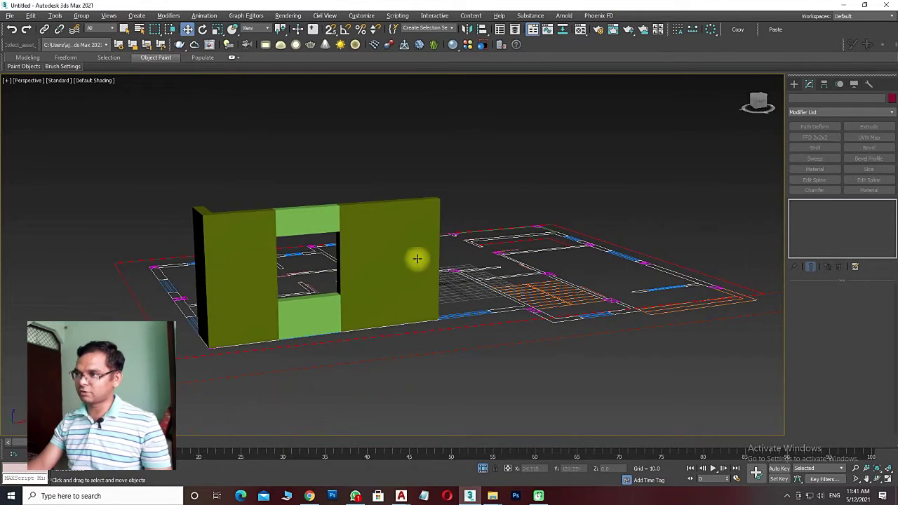
pyautogui.keyDown('alt'); pyautogui.moveTo(417, 259); pyautogui.dragTo(385, 259, button='middle'); pyautogui.keyUp('alt')
pyautogui.click(385, 259)
pyautogui.keyDown('alt'); pyautogui.moveTo(347, 308); pyautogui.dragTo(359, 272, button='middle'); pyautogui.keyUp('alt')
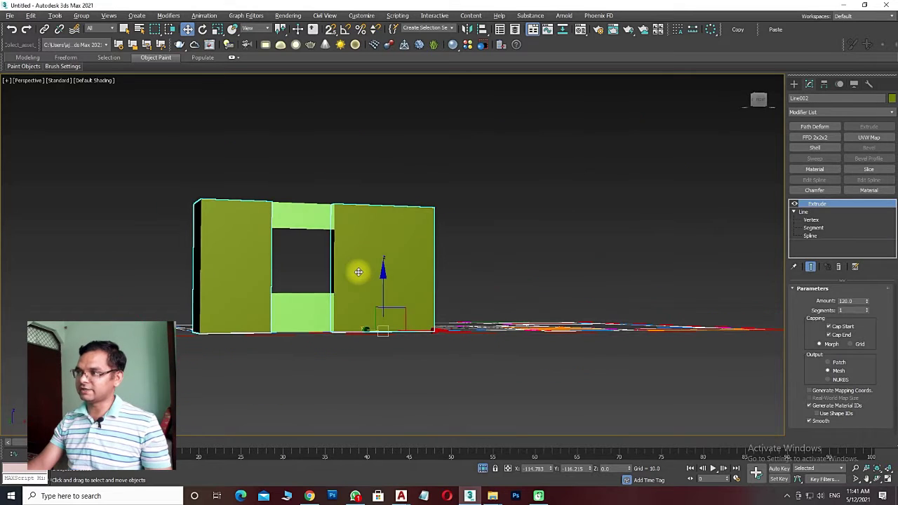
pyautogui.hotkey('ctrl', 'z')
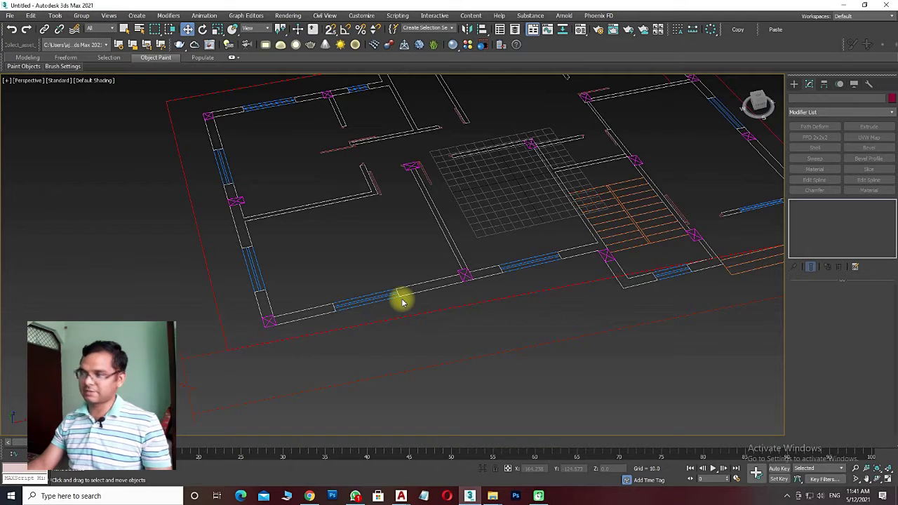
pyautogui.keyDown('alt'); pyautogui.moveTo(434, 234); pyautogui.dragTo(367, 250, button='middle'); pyautogui.keyUp('alt')
# Step: In Front view, draw a snapped rectangle about 358.6 units wide for the new wall
pyautogui.press('f')
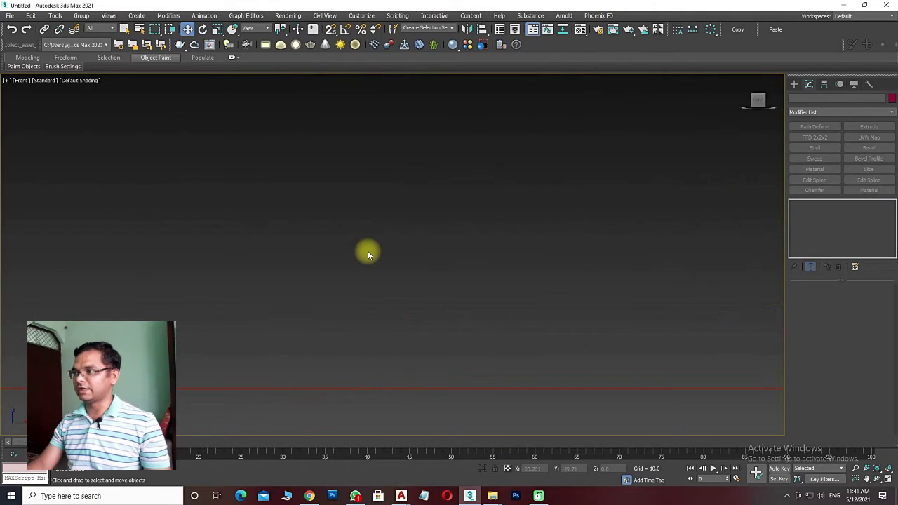
pyautogui.press('z')
pyautogui.press('t')
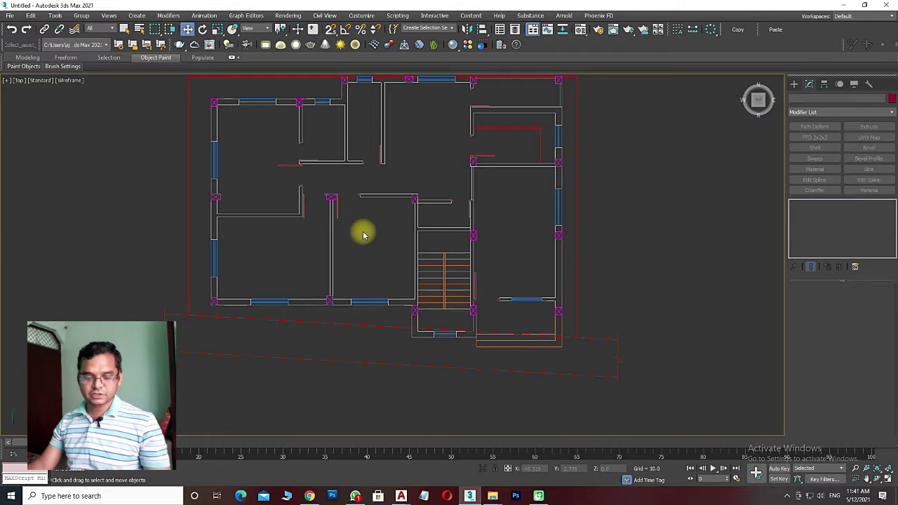
pyautogui.press('f')
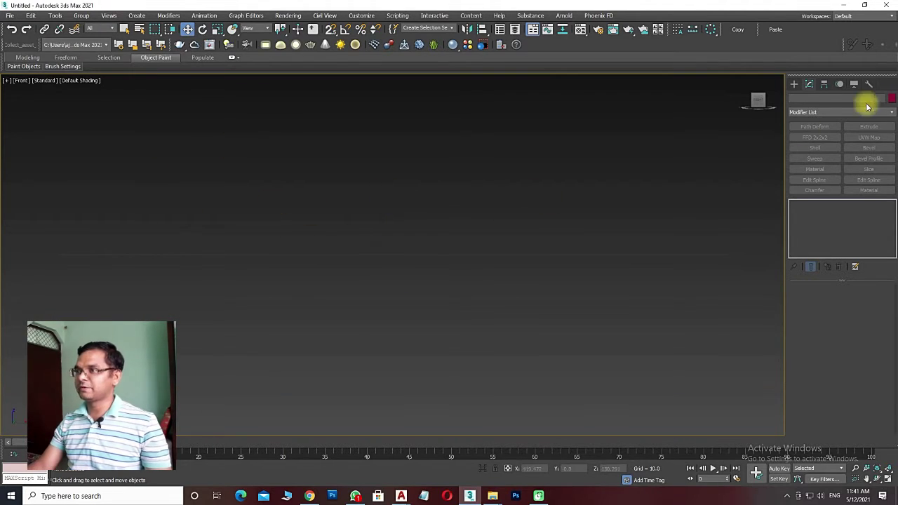
pyautogui.click(793, 84)
pyautogui.click(854, 149)
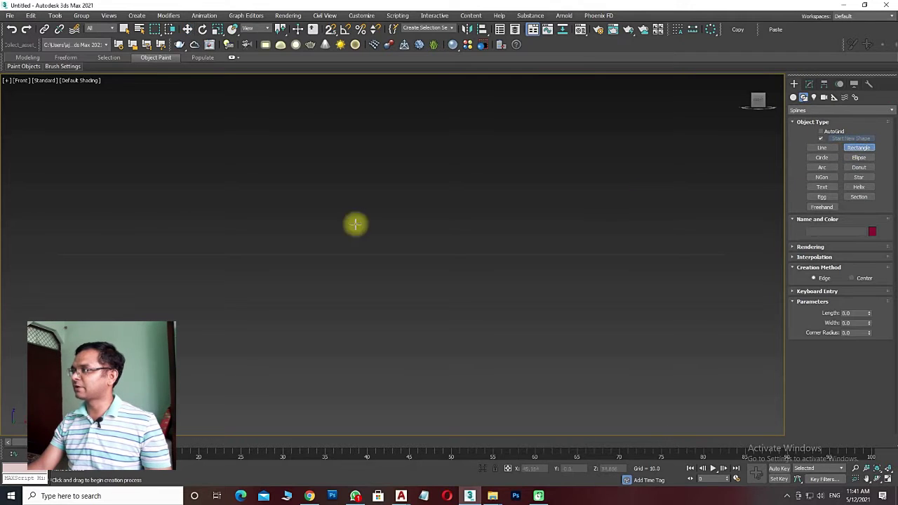
pyautogui.press('s')
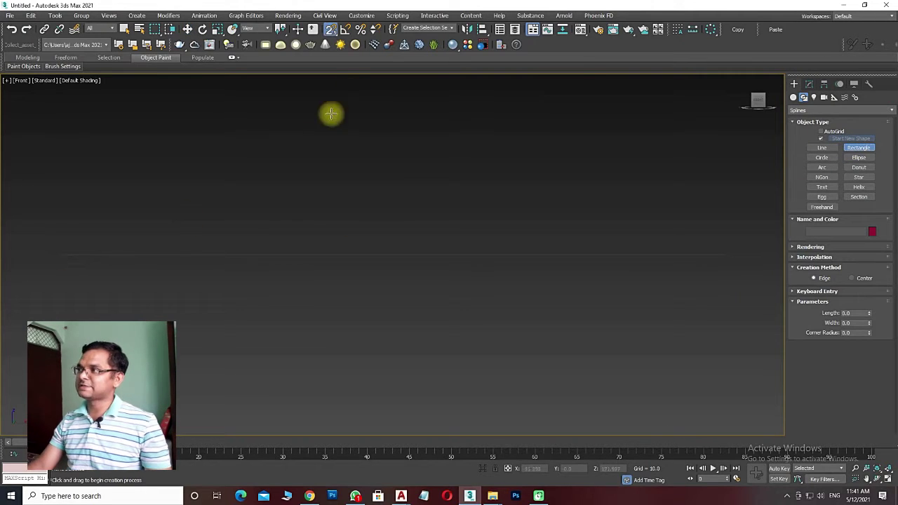
pyautogui.moveTo(66, 244); pyautogui.dragTo(386, 139)
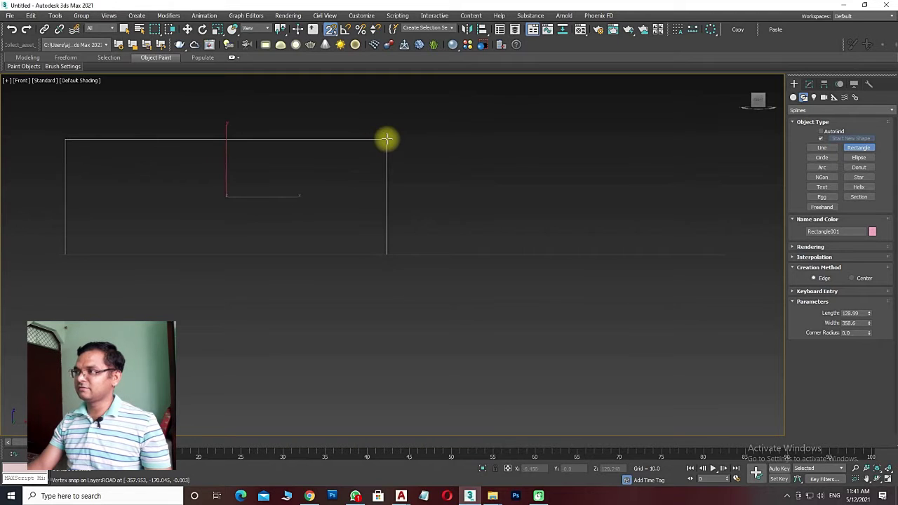
# Step: Set the rectangle's Length to 120 and snap it down to plan level
pyautogui.doubleClick(856, 314)
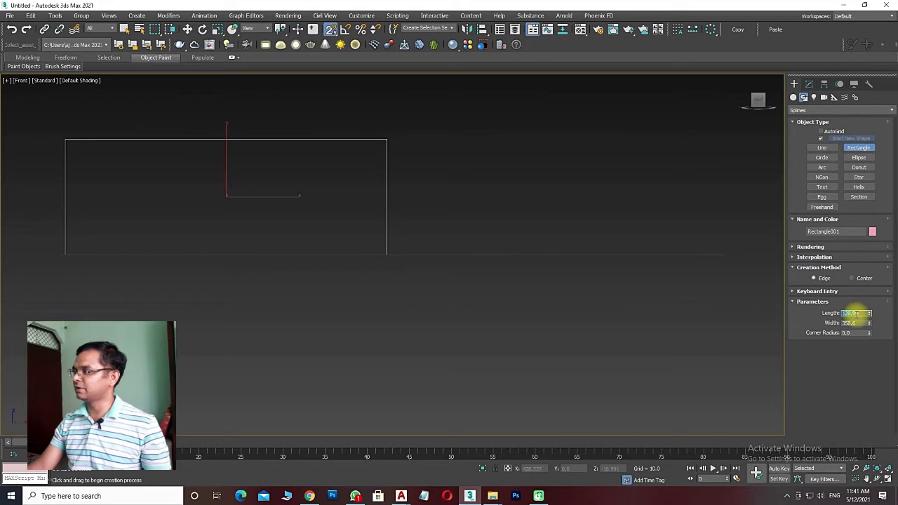
pyautogui.write('15120')
pyautogui.press('Return')
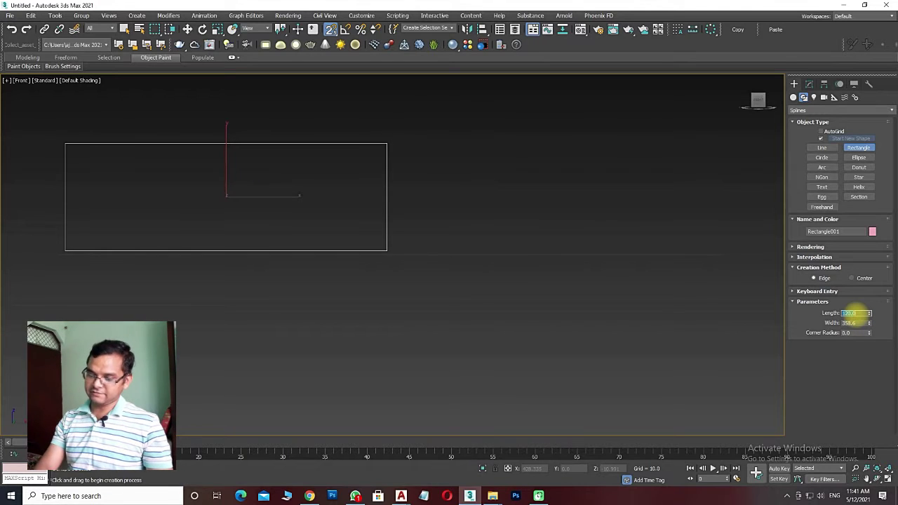
pyautogui.press('w')
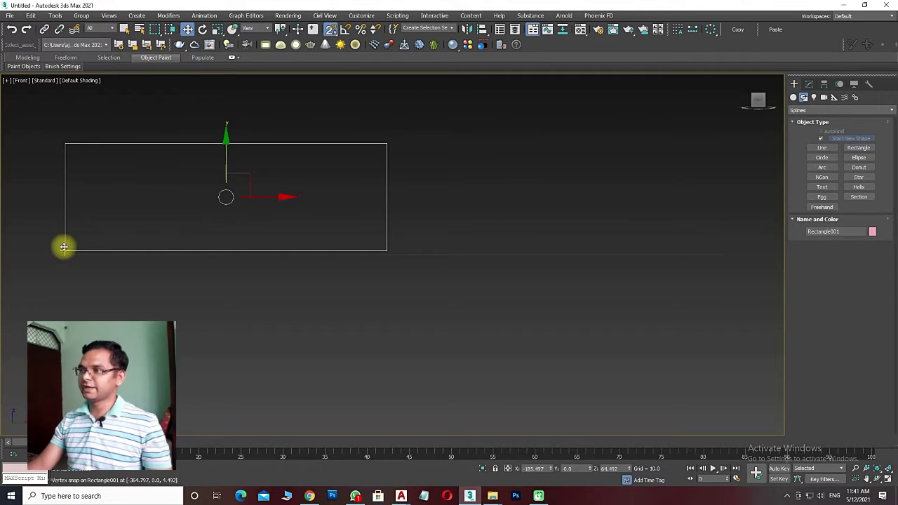
pyautogui.moveTo(63, 247); pyautogui.dragTo(61, 250)
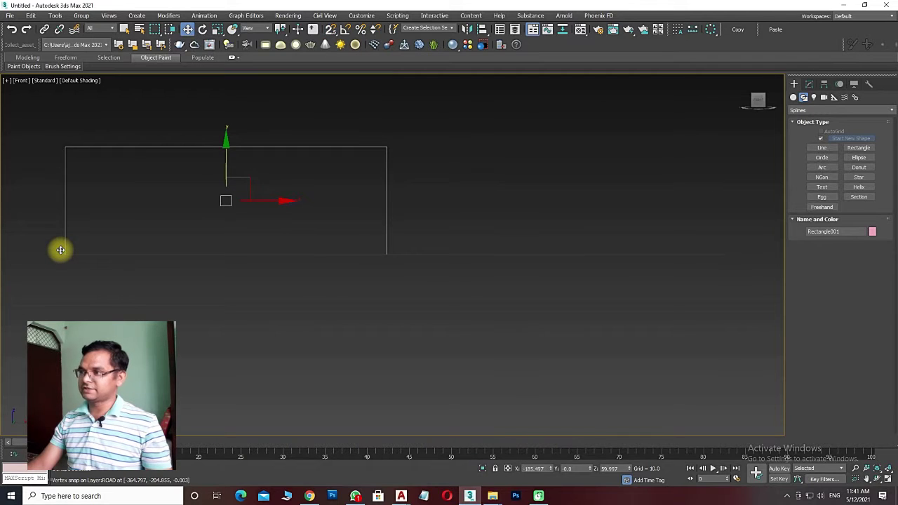
pyautogui.press('t')
pyautogui.scroll(5, 465, 351)
pyautogui.scroll(-2, 300, 255)
# Step: Convert the rectangle to an editable spline and move it against the bottom wall
pyautogui.rightClick(294, 220)
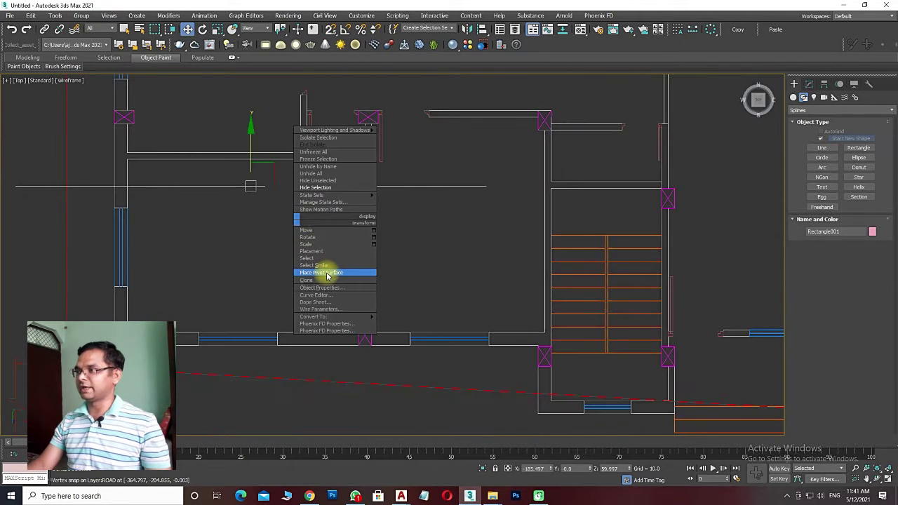
pyautogui.moveTo(313, 316)
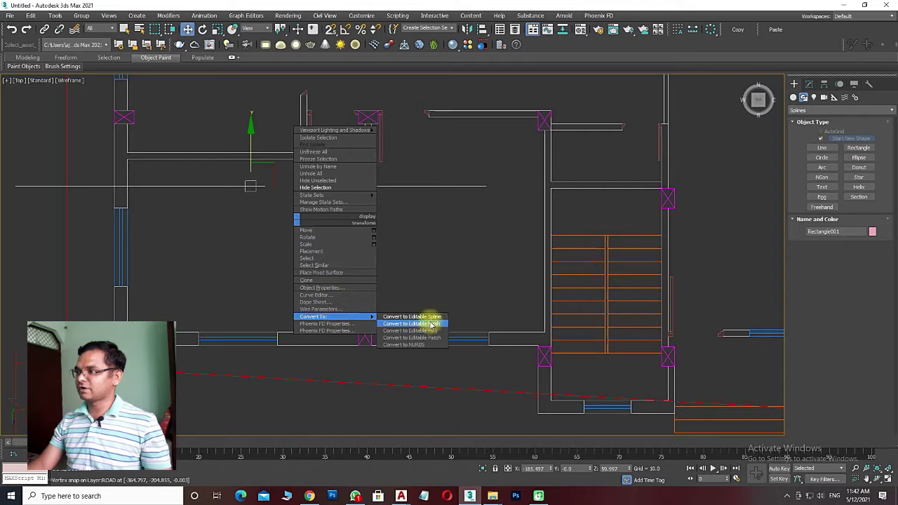
pyautogui.click(426, 316)
pyautogui.moveTo(199, 245); pyautogui.dragTo(230, 193, button='middle')
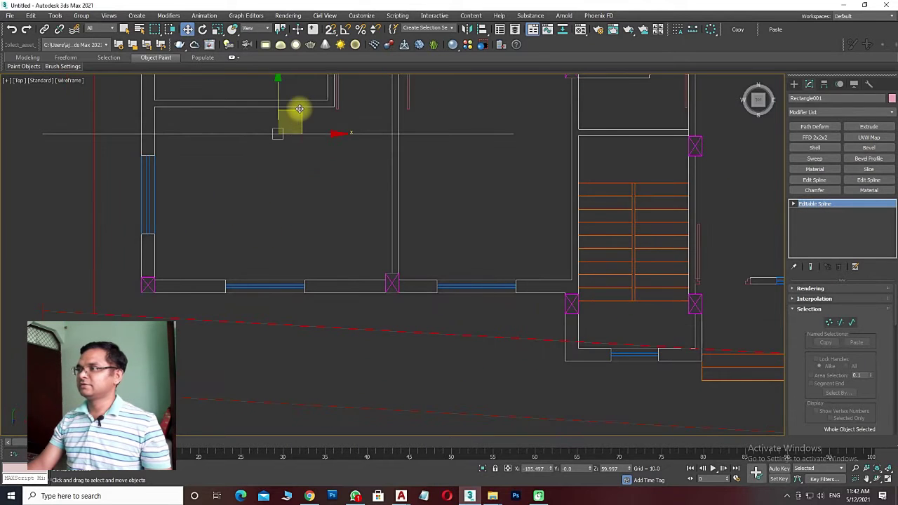
pyautogui.moveTo(299, 109)
pyautogui.mouseDown()
pyautogui.moveTo(405, 305)
pyautogui.moveTo(397, 287)
pyautogui.mouseUp()
pyautogui.scroll(5, 141, 290)
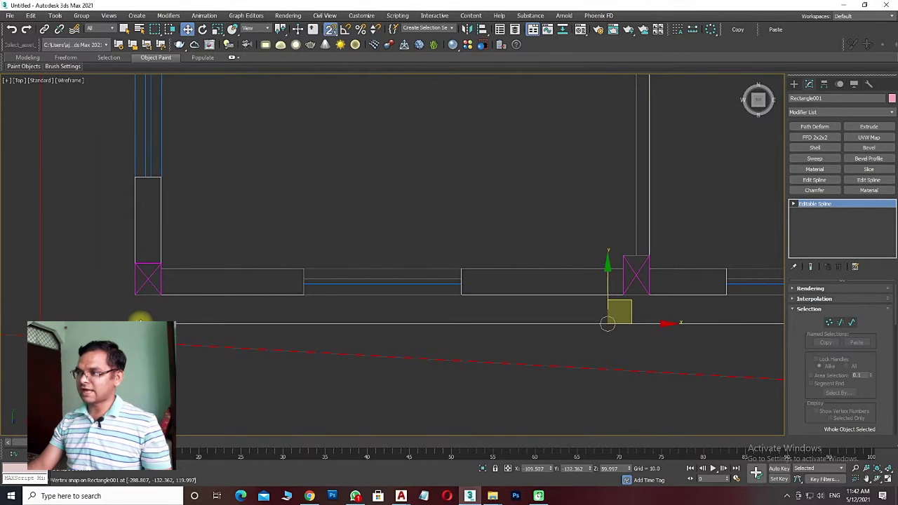
pyautogui.moveTo(140, 319); pyautogui.dragTo(133, 304)
pyautogui.scroll(-2, 386, 266)
pyautogui.scroll(-2, 386, 266)
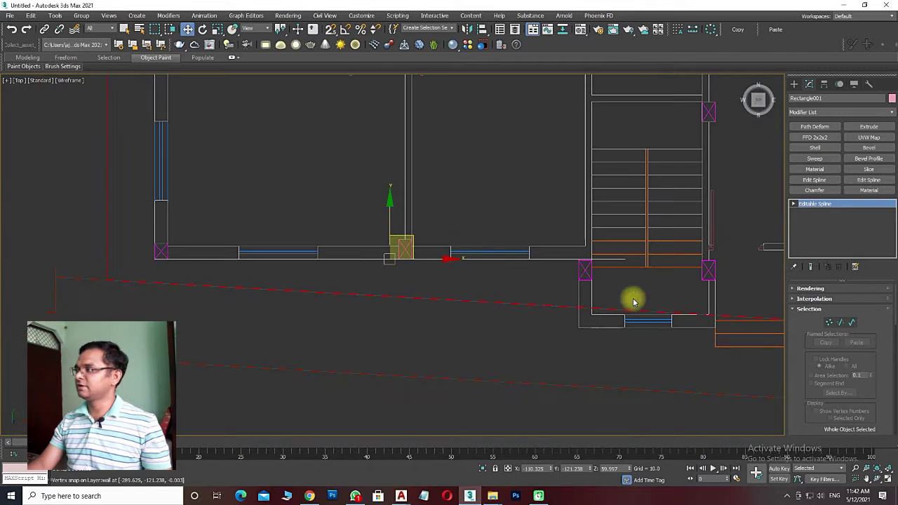
# Step: Extrude the rectangle 10 units thick into a wall slab
pyautogui.click(868, 126)
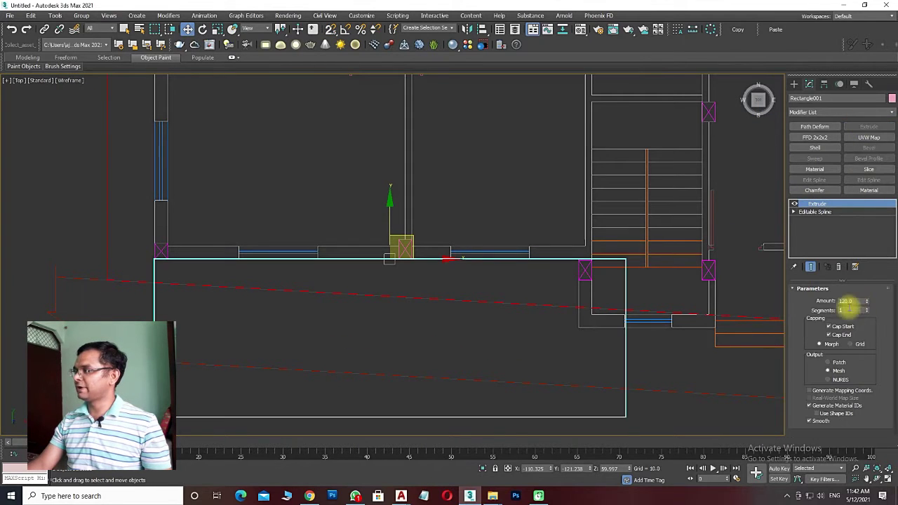
pyautogui.click(849, 301)
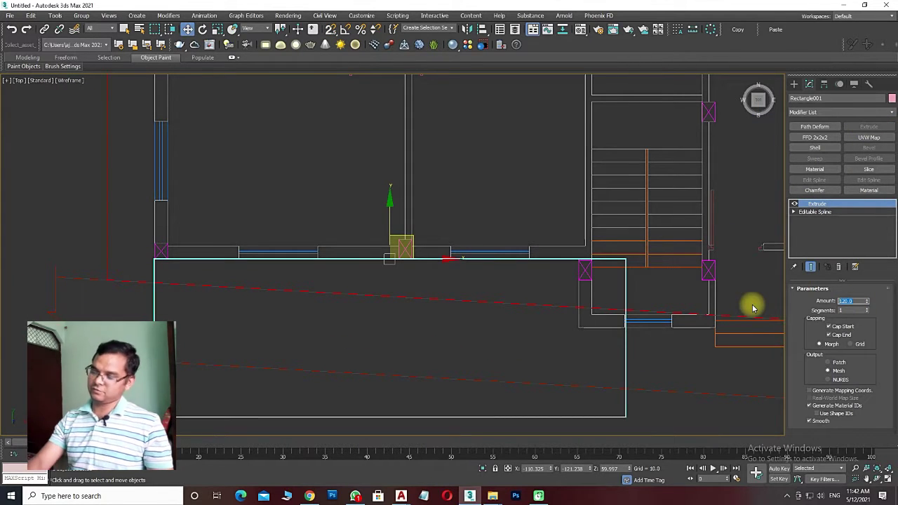
pyautogui.write('5')
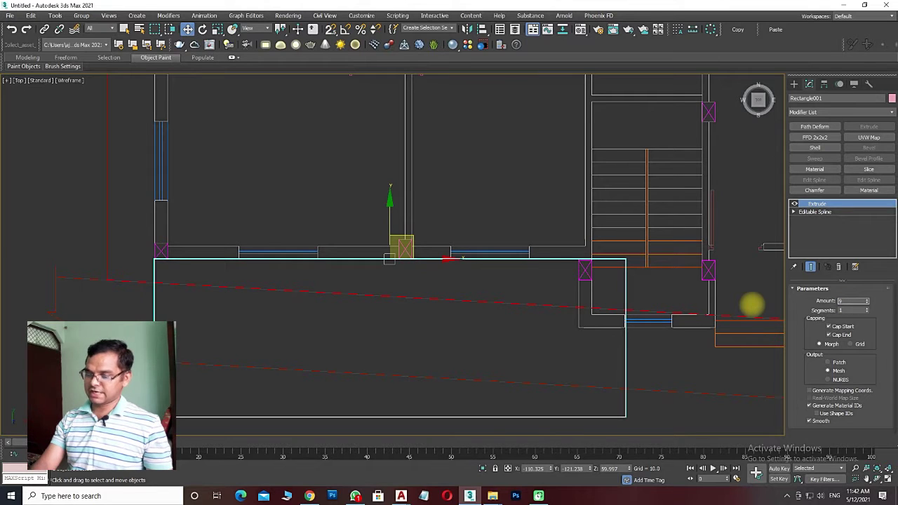
pyautogui.write('10')
pyautogui.press('Return')
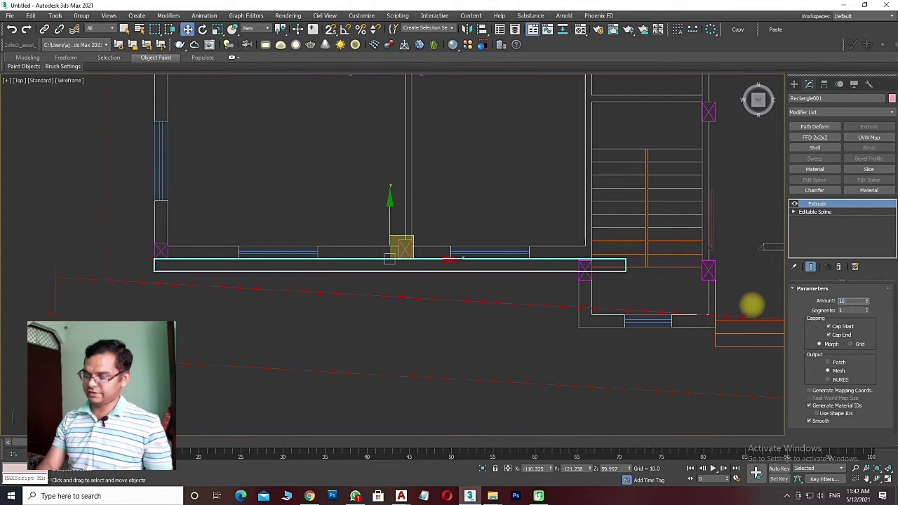
pyautogui.press('Return')
pyautogui.scroll(2, 356, 281)
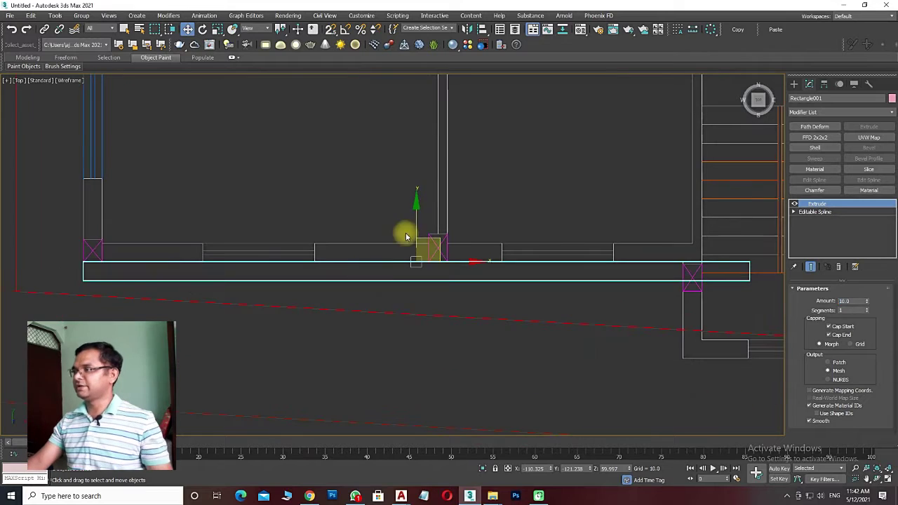
# Step: With snaps on, move the wall strip onto the plan's front wall line
pyautogui.press('s')
pyautogui.moveTo(416, 216); pyautogui.dragTo(105, 245)
pyautogui.scroll(2, 88, 253)
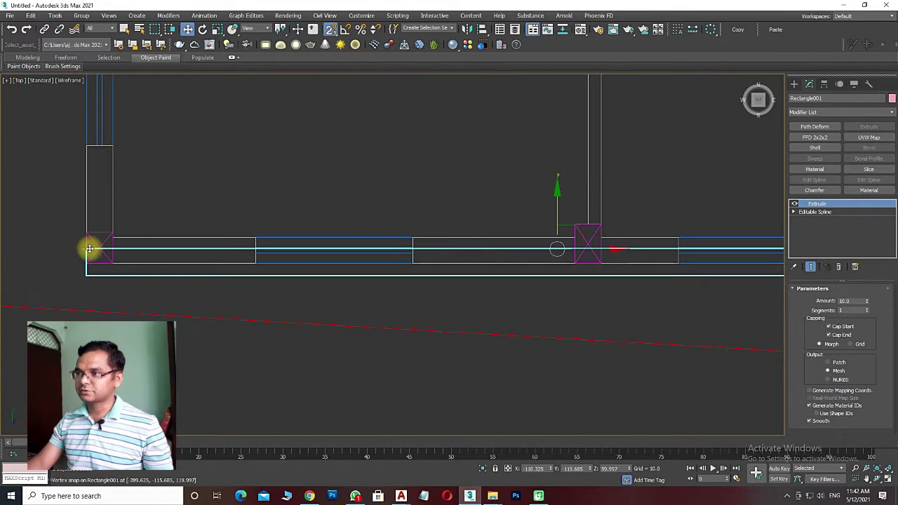
pyautogui.scroll(3, 114, 267)
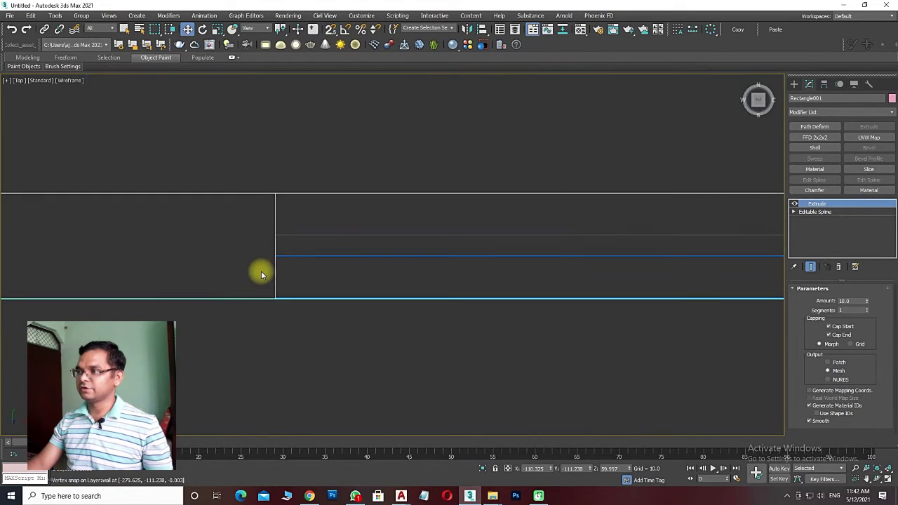
pyautogui.scroll(-3, 260, 272)
pyautogui.scroll(-2, 234, 245)
pyautogui.scroll(-2, 256, 241)
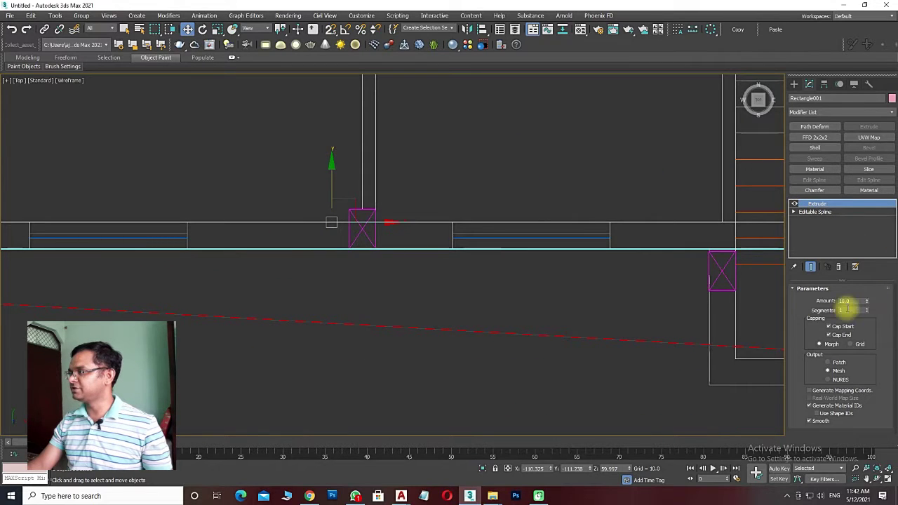
# Step: In Vertex mode near the stairs, convert the wall outline's selected vertices to Corner
pyautogui.click(794, 212)
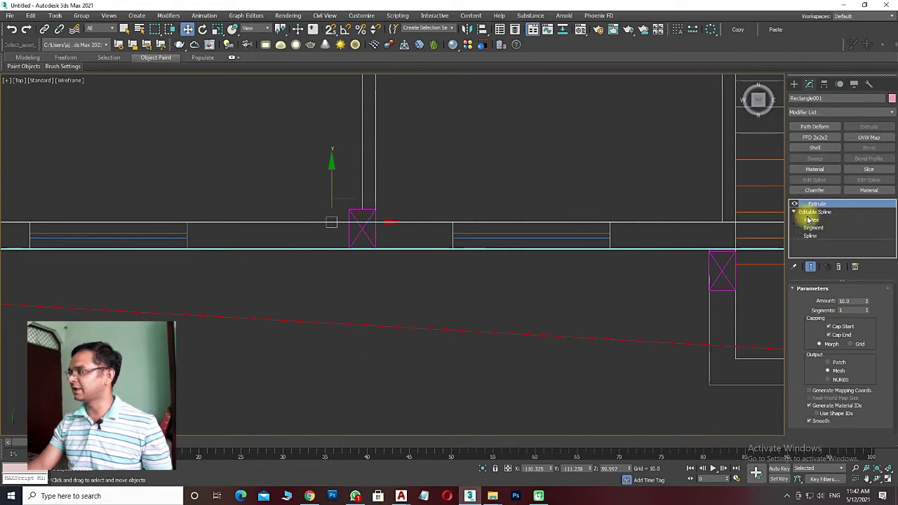
pyautogui.click(811, 220)
pyautogui.scroll(-1, 451, 251)
pyautogui.scroll(-1, 407, 210)
pyautogui.scroll(-1, 375, 231)
pyautogui.scroll(2, 375, 231)
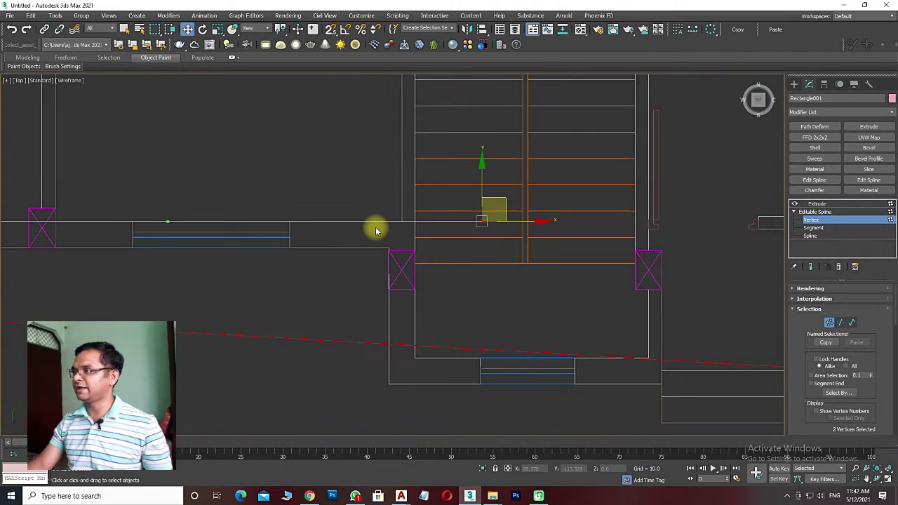
pyautogui.scroll(-5, 344, 226)
pyautogui.moveTo(261, 260); pyautogui.dragTo(381, 279, button='middle')
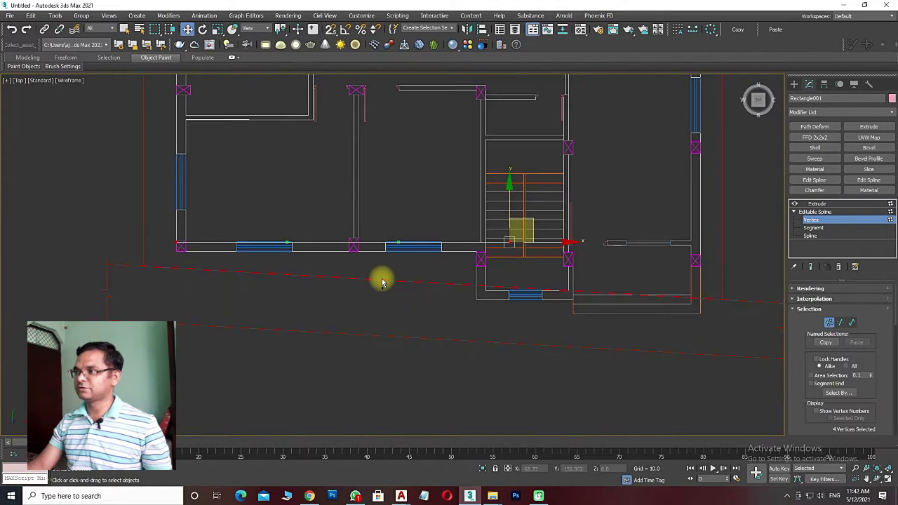
pyautogui.rightClick(309, 254)
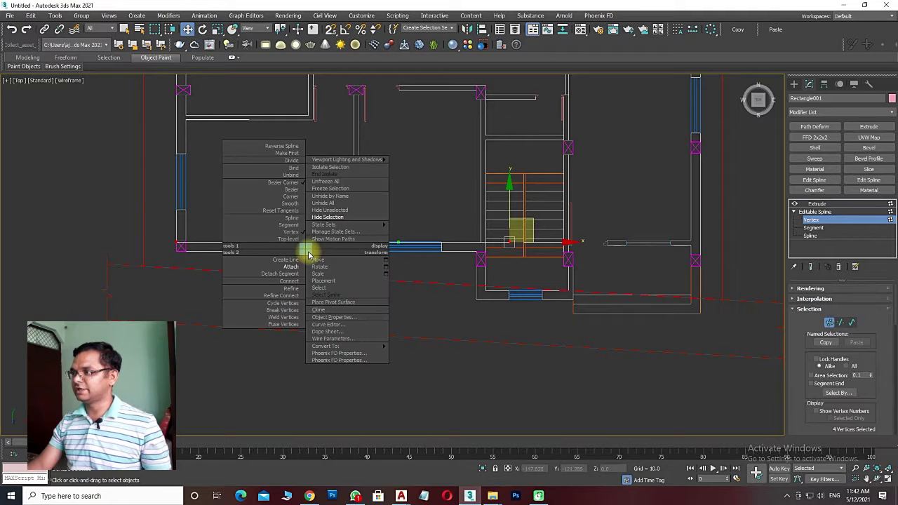
pyautogui.click(294, 198)
# Step: With 2.5 Snap on, move the right-end vertices onto the wall corner by the stairs
pyautogui.scroll(2, 484, 246)
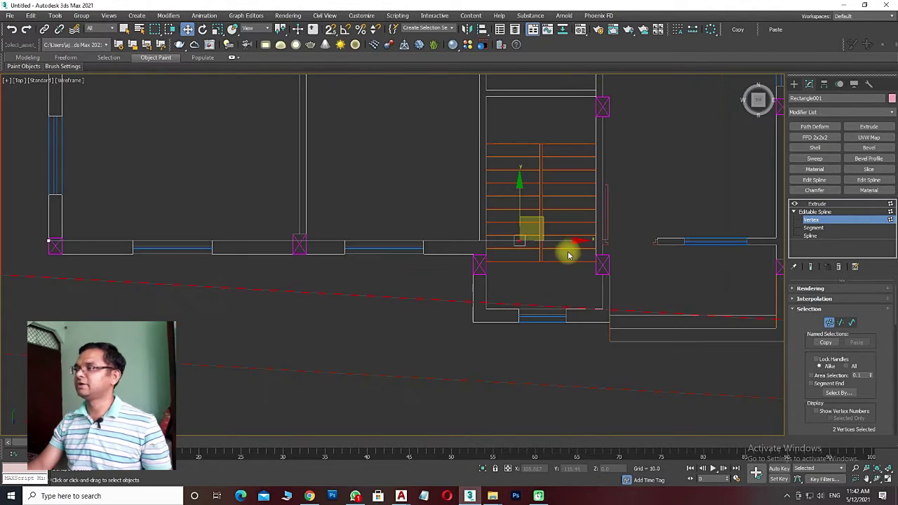
pyautogui.press('s')
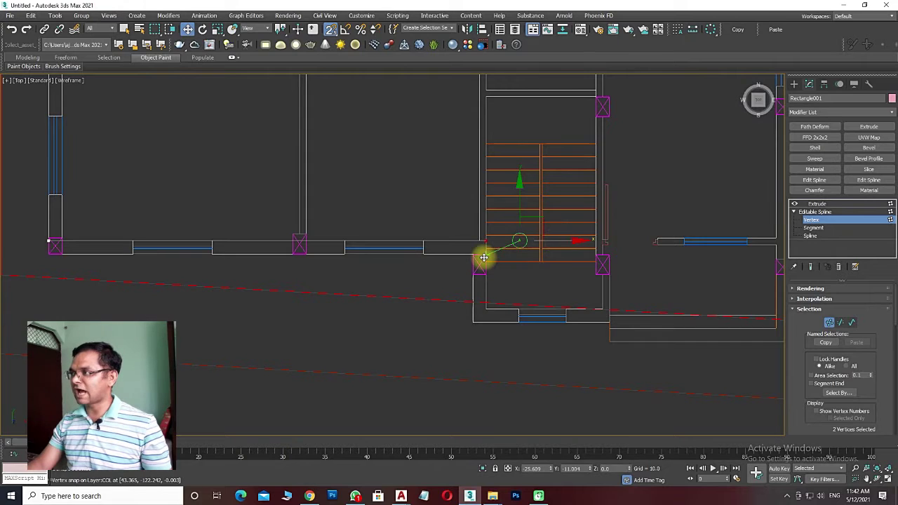
pyautogui.moveTo(552, 242); pyautogui.dragTo(483, 256)
pyautogui.scroll(3, 483, 257)
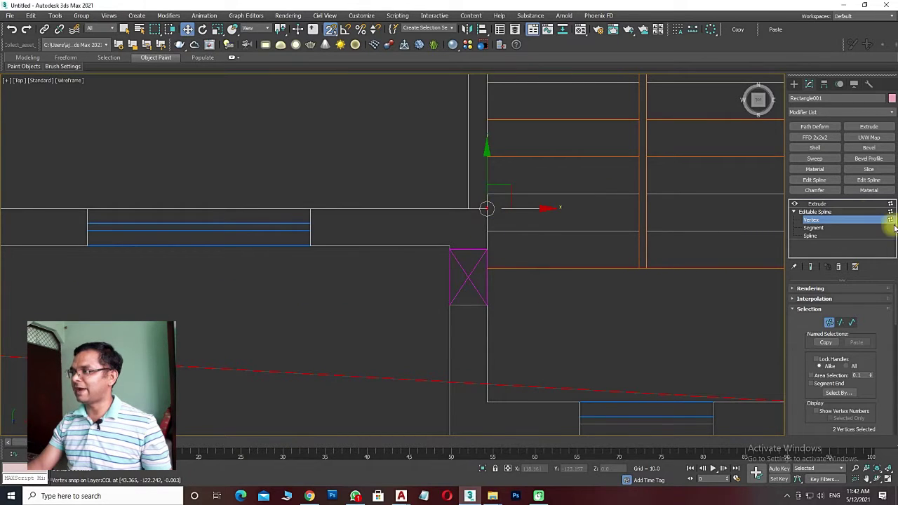
# Step: Return to the Extrude level and orbit the extruded wall in Perspective view
pyautogui.click(817, 203)
pyautogui.scroll(-2, 436, 388)
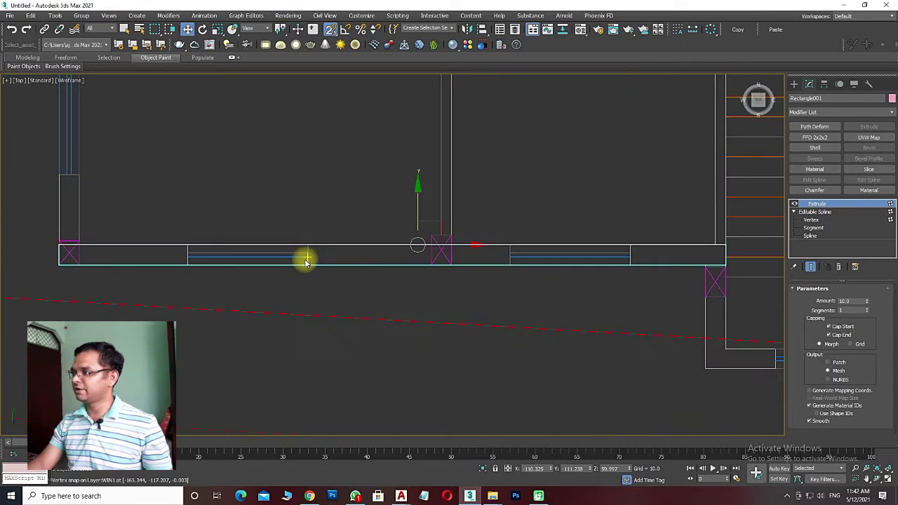
pyautogui.scroll(-1, 66, 220)
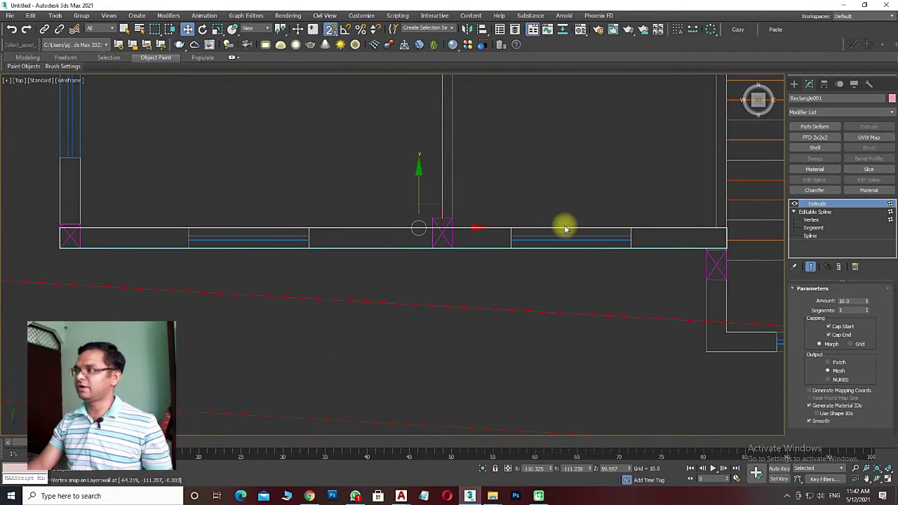
pyautogui.press('p')
pyautogui.moveTo(565, 227)
pyautogui.keyDown('alt'); pyautogui.mouseDown(button='middle')
pyautogui.moveTo(527, 245)
pyautogui.moveTo(360, 276)
pyautogui.moveTo(176, 208)
pyautogui.moveTo(461, 333)
pyautogui.moveTo(496, 330)
pyautogui.mouseUp(button='middle'); pyautogui.keyUp('alt')
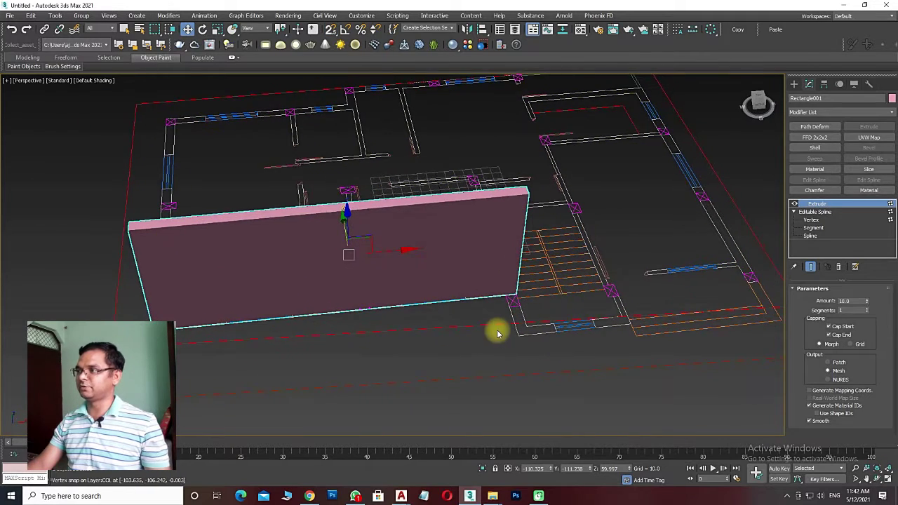
# Step: Toggle the Extrude modifier off and on while orbiting to inspect the wall outline
pyautogui.click(795, 204)
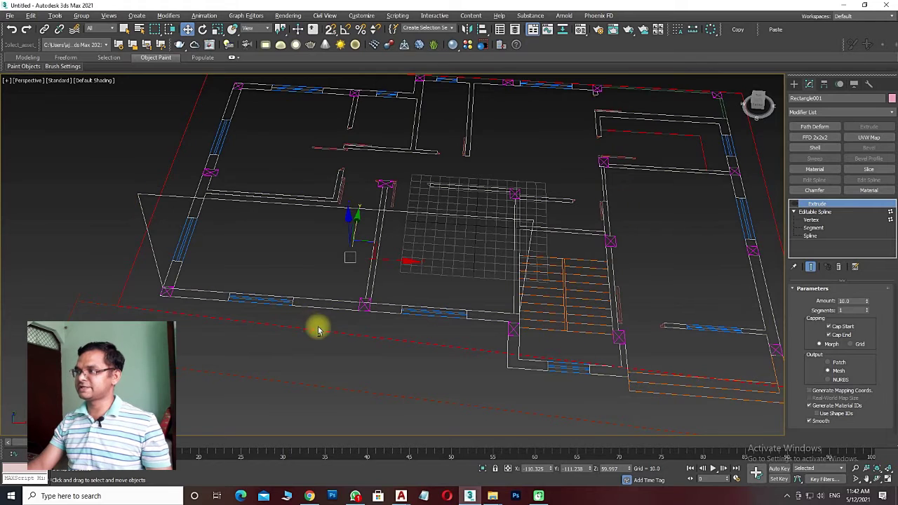
pyautogui.keyDown('alt'); pyautogui.moveTo(314, 324); pyautogui.dragTo(337, 291, button='middle'); pyautogui.keyUp('alt')
pyautogui.keyDown('alt'); pyautogui.moveTo(380, 338); pyautogui.dragTo(484, 315, button='middle'); pyautogui.keyUp('alt')
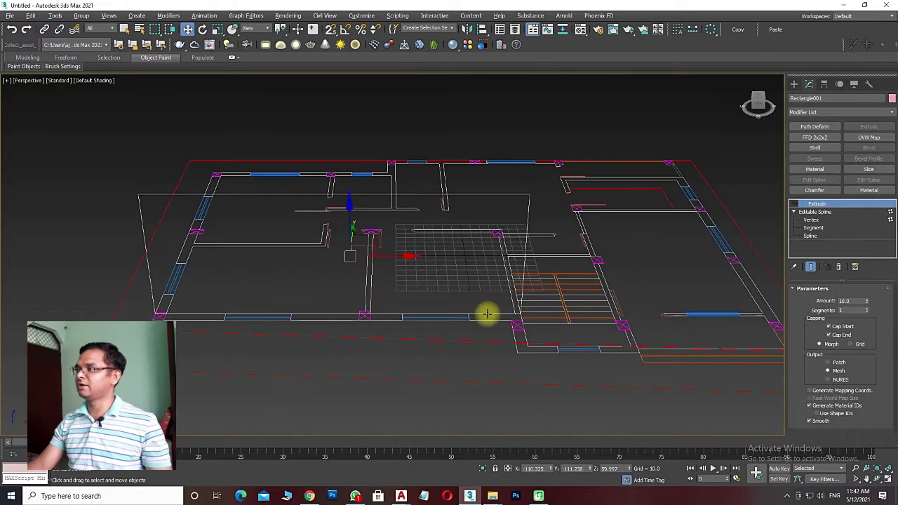
pyautogui.click(794, 204)
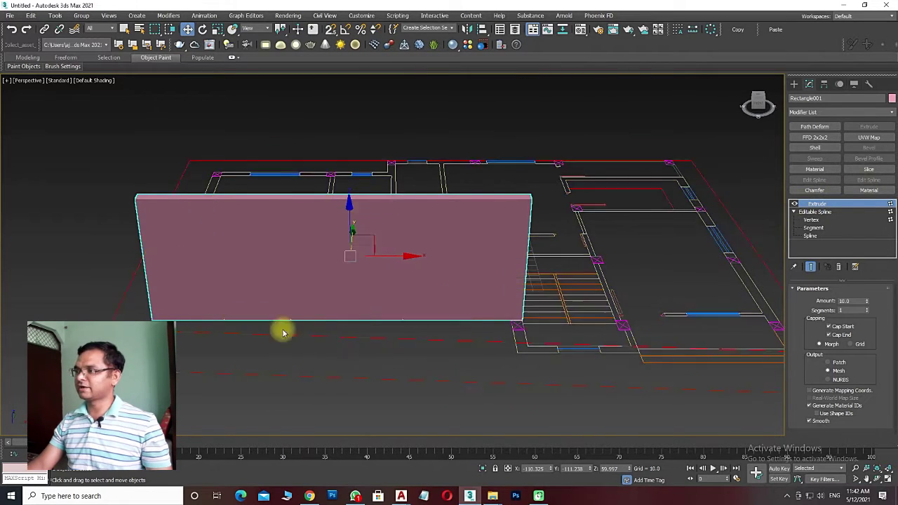
# Step: In wireframe Front view, select the wall panel's rectangle at Spline level
pyautogui.press('f')
pyautogui.click(810, 236)
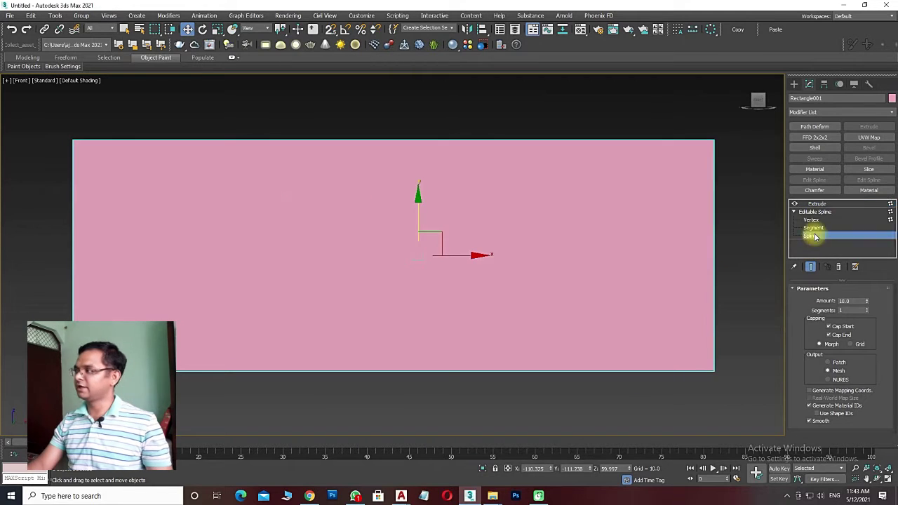
pyautogui.press('F3')
pyautogui.click(561, 141)
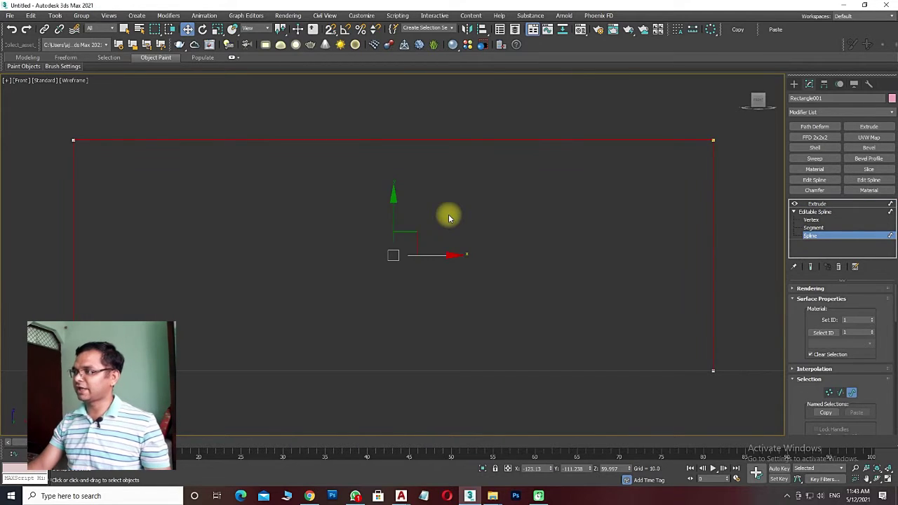
# Step: Use Outline to create an inset copy of the rectangle for the window, then return to Vertex
pyautogui.scroll(-2, 799, 295)
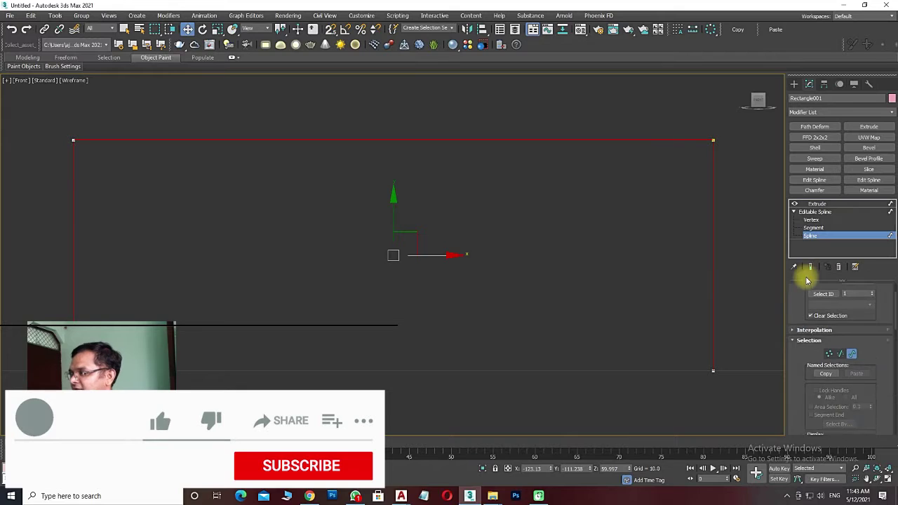
pyautogui.scroll(-3, 834, 350)
pyautogui.scroll(-3, 851, 408)
pyautogui.scroll(-3, 851, 406)
pyautogui.scroll(-3, 850, 408)
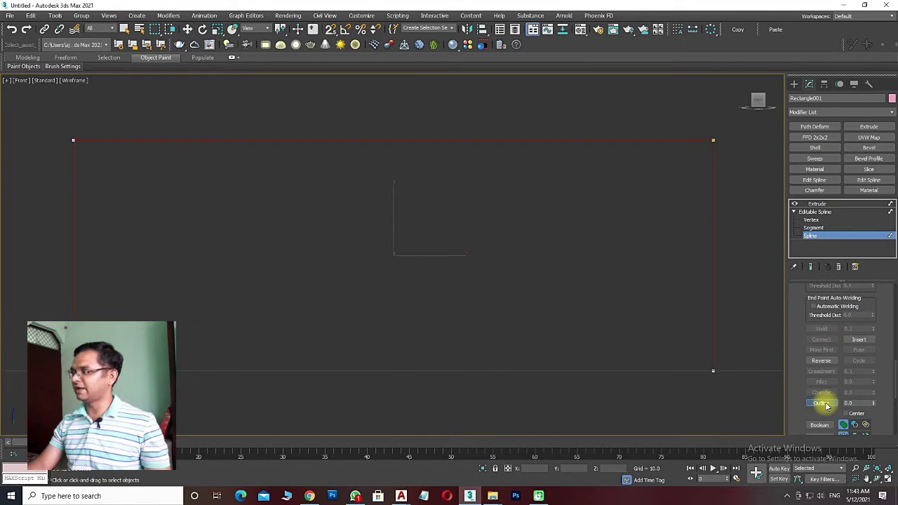
pyautogui.click(823, 404)
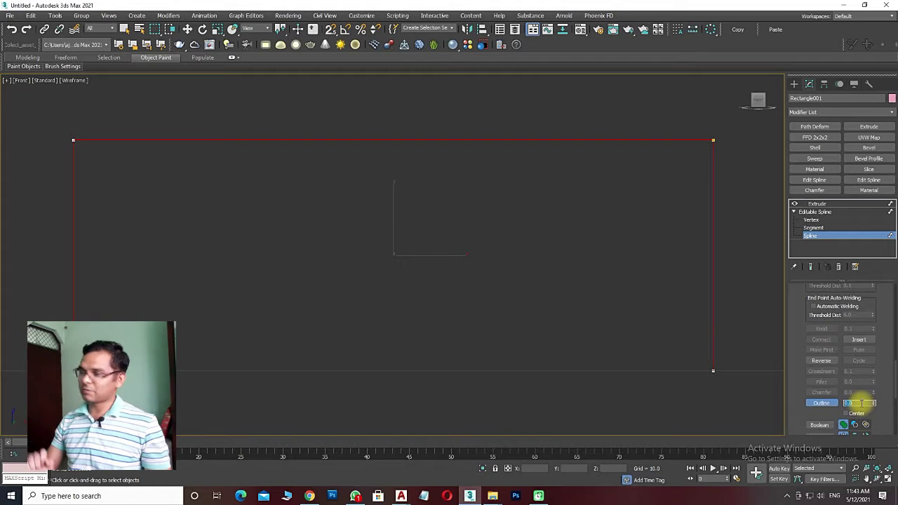
pyautogui.press('Return')
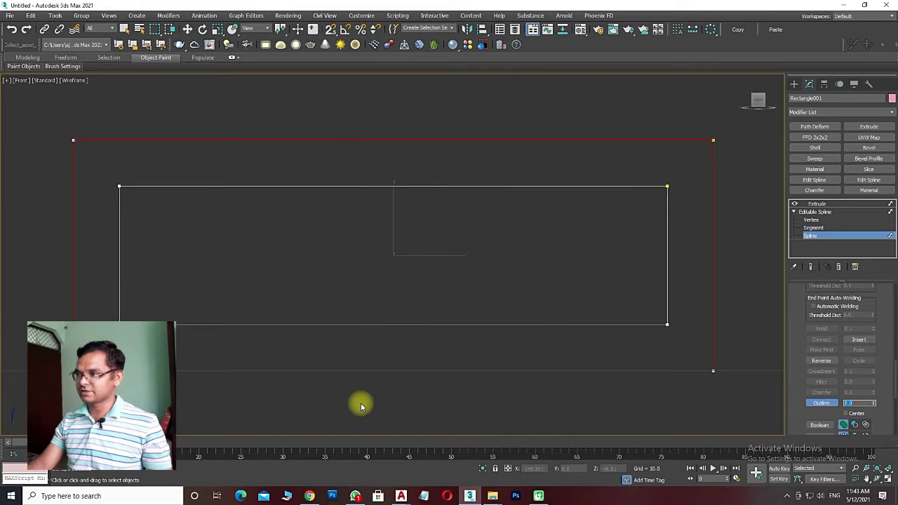
pyautogui.click(810, 219)
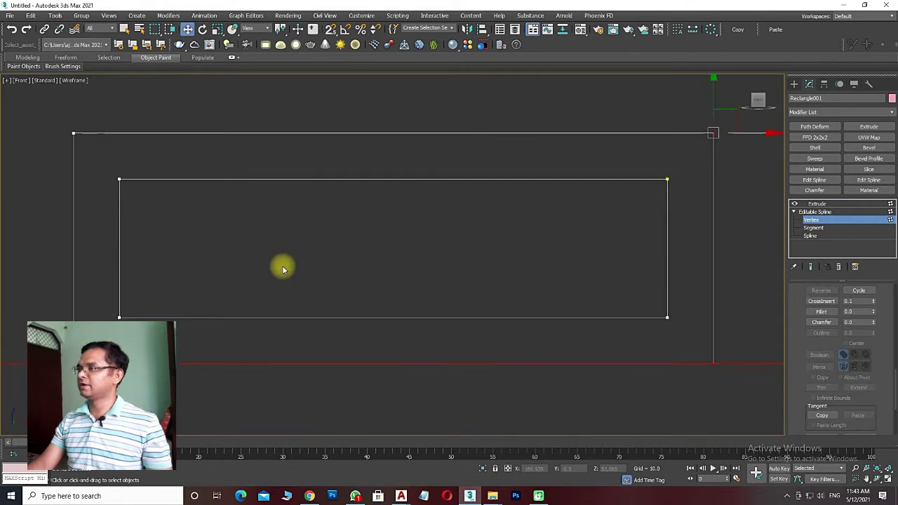
# Step: In Top view, snap the wall outline's left-end vertex onto the wall corner
pyautogui.press('t')
pyautogui.scroll(-2, 282, 266)
pyautogui.moveTo(283, 264)
pyautogui.mouseDown(button='middle')
pyautogui.moveTo(427, 296)
pyautogui.moveTo(128, 271)
pyautogui.mouseUp(button='middle')
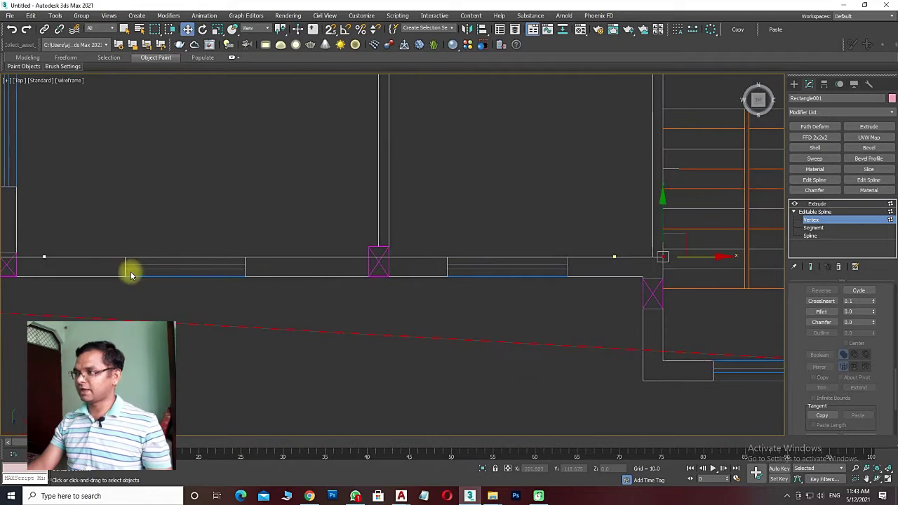
pyautogui.scroll(2, 260, 249)
pyautogui.moveTo(260, 249); pyautogui.dragTo(202, 280)
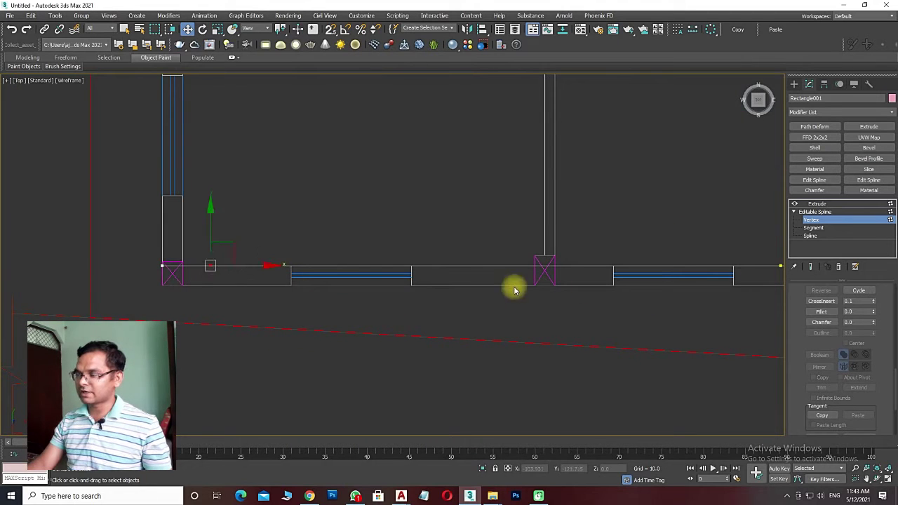
pyautogui.moveTo(212, 266); pyautogui.dragTo(290, 266)
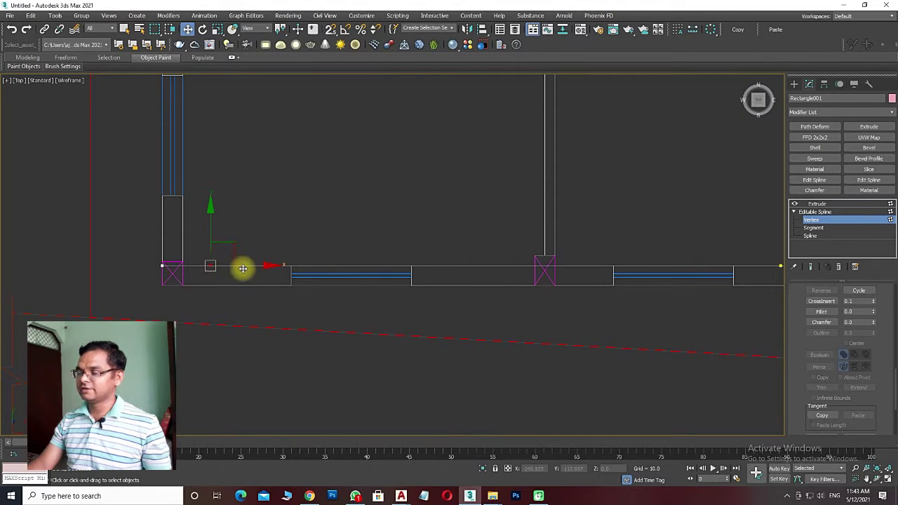
pyautogui.moveTo(646, 346); pyautogui.dragTo(516, 348, button='middle')
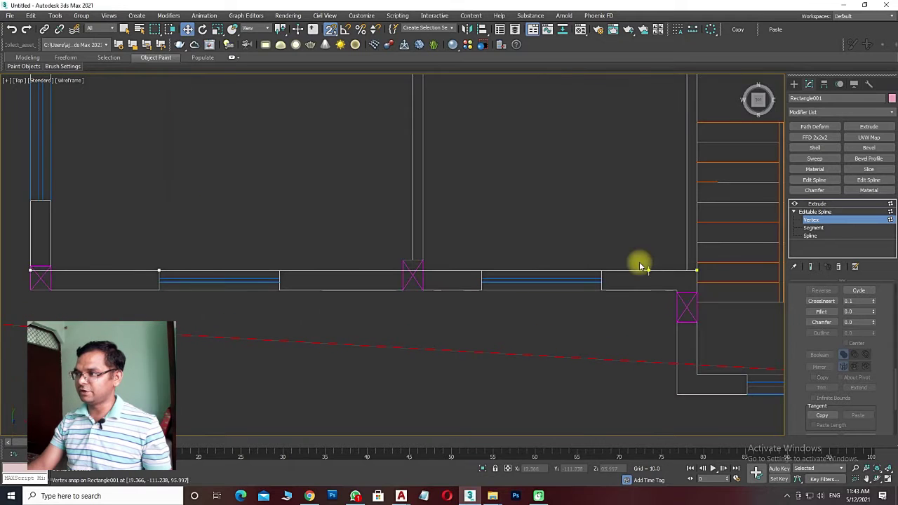
pyautogui.click(650, 271)
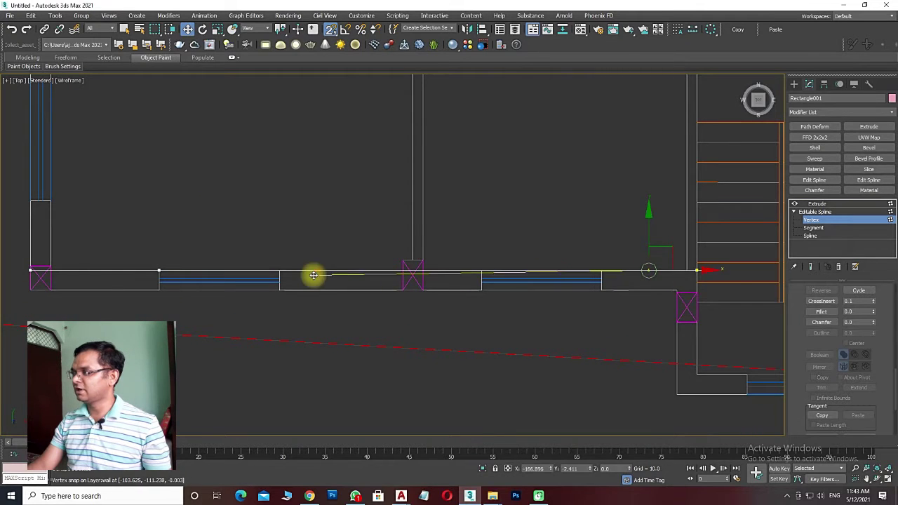
pyautogui.click(279, 270)
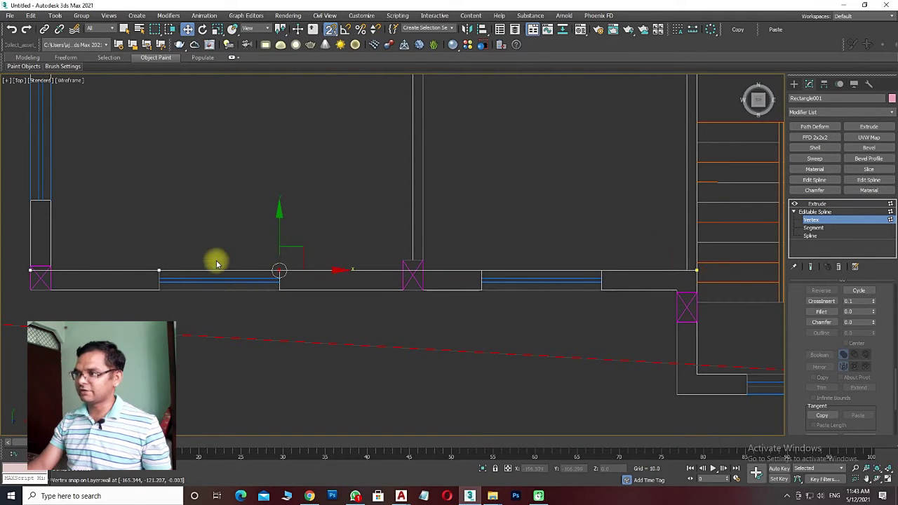
# Step: In Front view, raise the window's two bottom vertices by a Y offset of 1
pyautogui.press('f')
pyautogui.scroll(4, 218, 231)
pyautogui.scroll(-5, 353, 193)
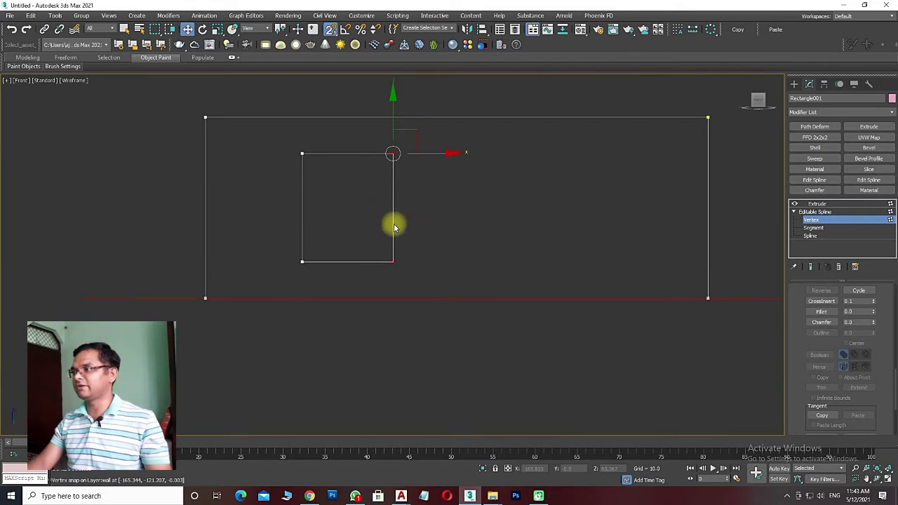
pyautogui.click(393, 261)
pyautogui.click(393, 153)
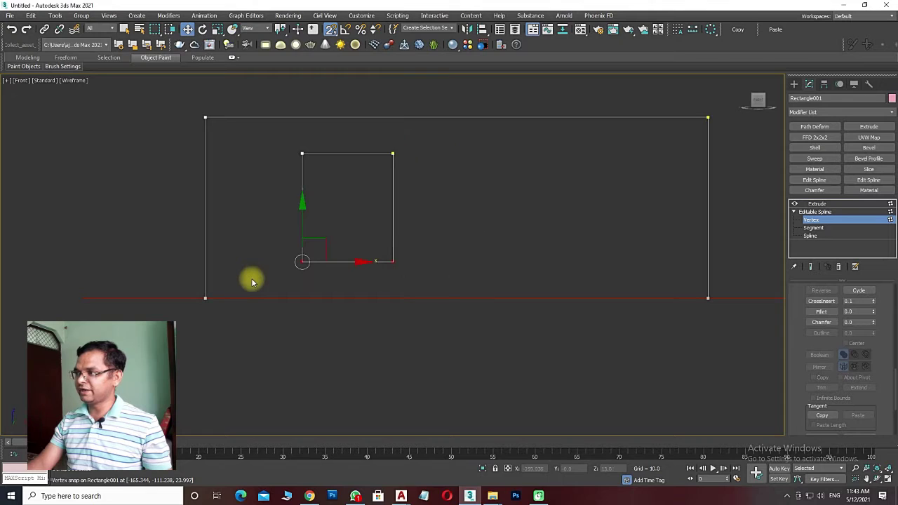
pyautogui.click(392, 261)
pyautogui.moveTo(424, 243); pyautogui.dragTo(252, 277)
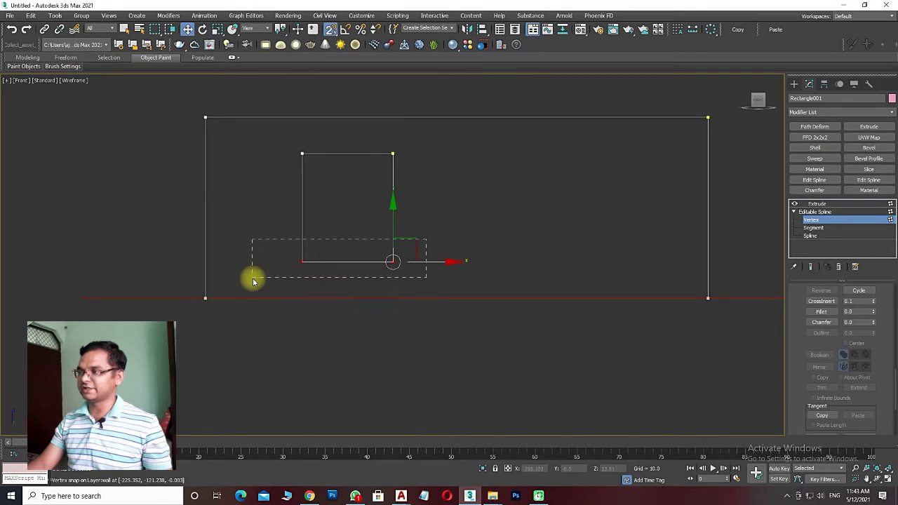
pyautogui.rightClick(189, 28)
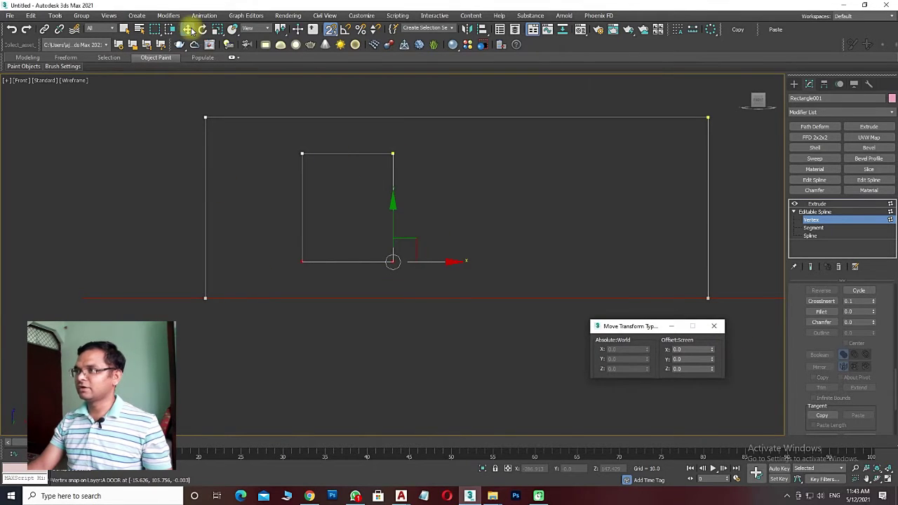
pyautogui.doubleClick(686, 358)
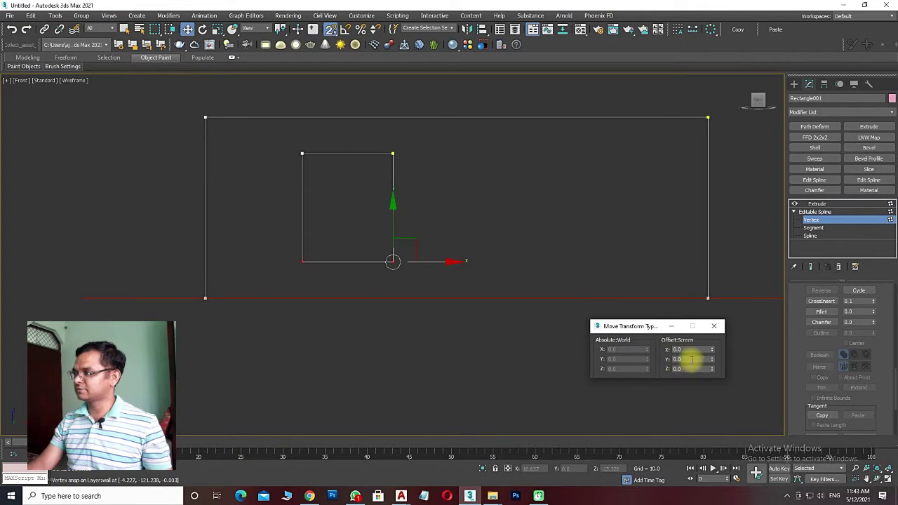
pyautogui.write('1')
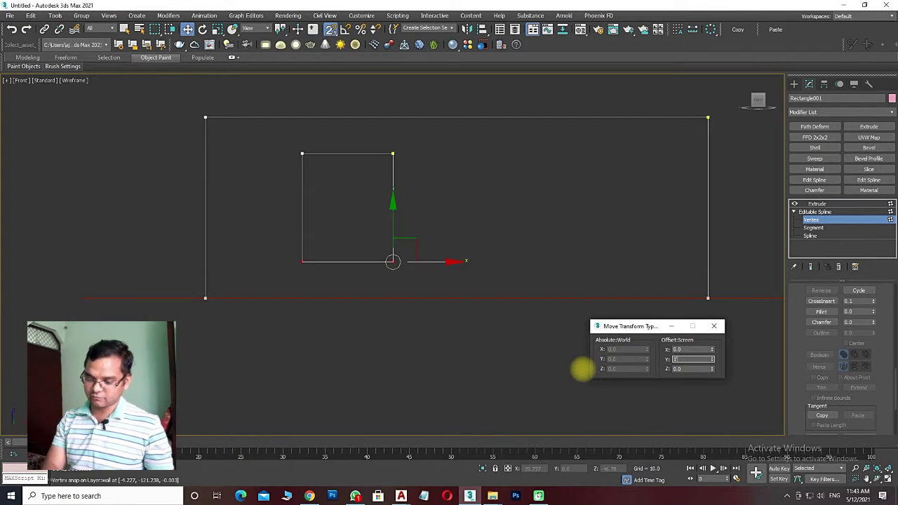
pyautogui.press('Return')
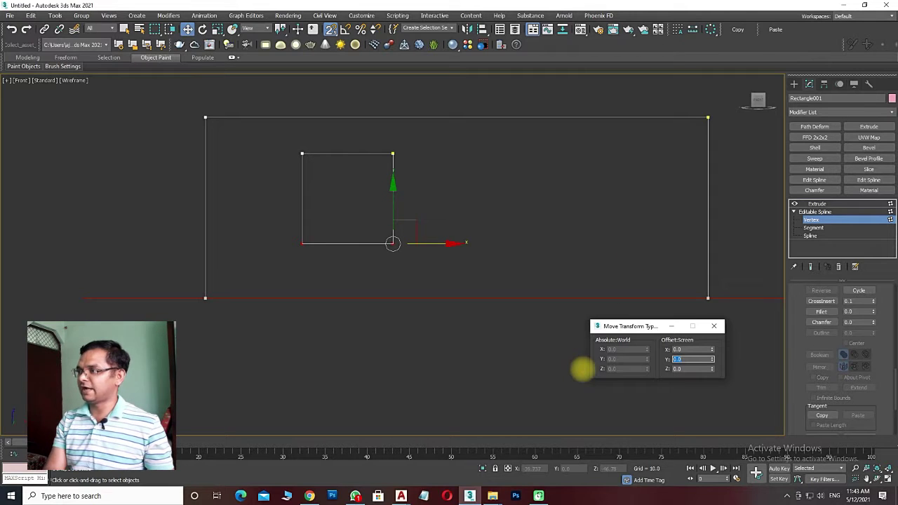
# Step: Select the window opening's rectangle at Spline level
pyautogui.click(817, 204)
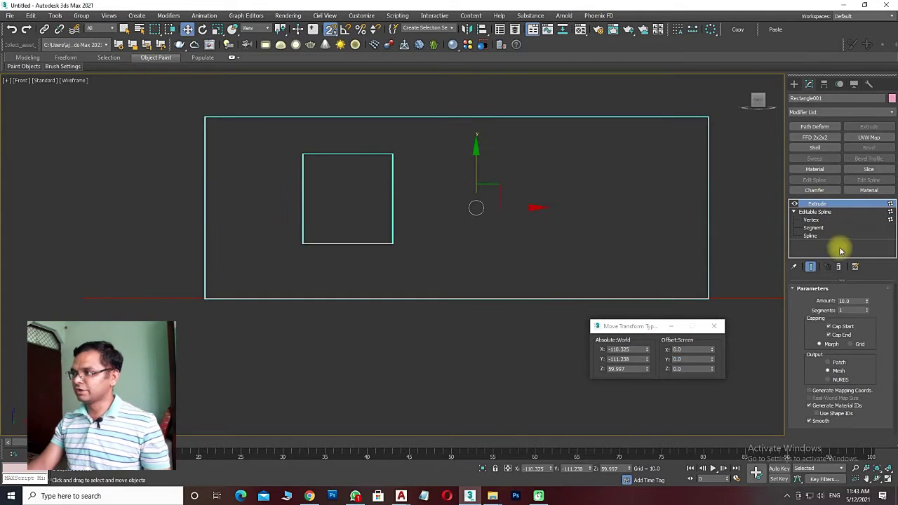
pyautogui.click(809, 236)
pyautogui.click(393, 184)
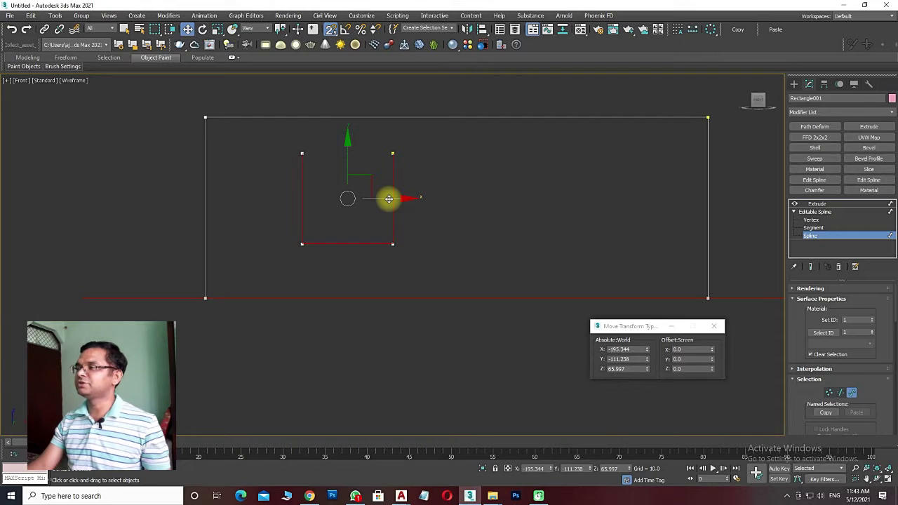
# Step: Clone the window rectangle rightward and snap its vertices to the plan's second window
pyautogui.keyDown('shift'); pyautogui.moveTo(389, 198); pyautogui.dragTo(622, 201); pyautogui.keyUp('shift')
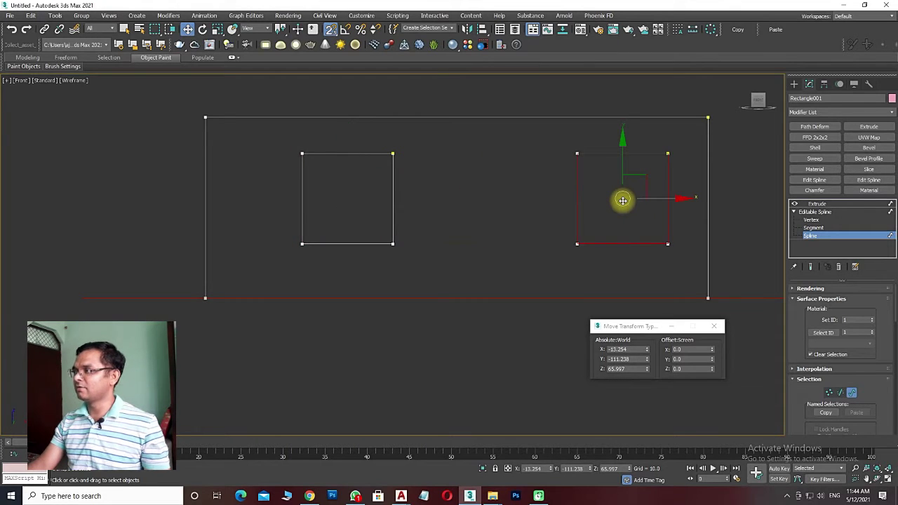
pyautogui.press('t')
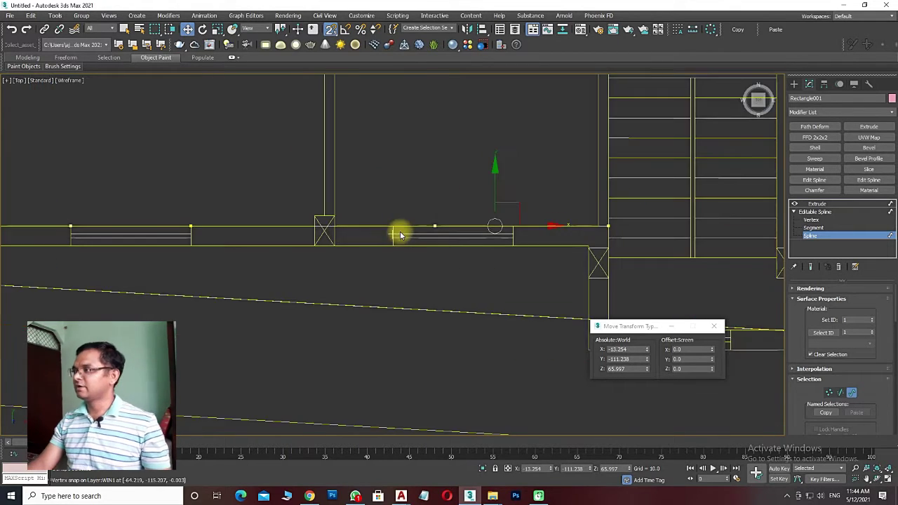
pyautogui.scroll(2, 400, 232)
pyautogui.click(811, 219)
pyautogui.moveTo(405, 167)
pyautogui.mouseDown()
pyautogui.moveTo(629, 238)
pyautogui.moveTo(454, 219)
pyautogui.mouseUp()
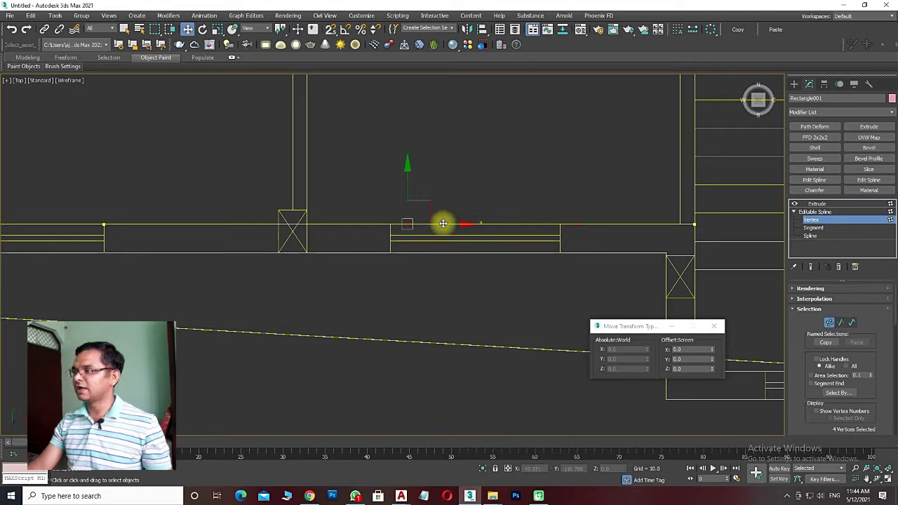
pyautogui.press('s')
pyautogui.moveTo(437, 223); pyautogui.dragTo(390, 224)
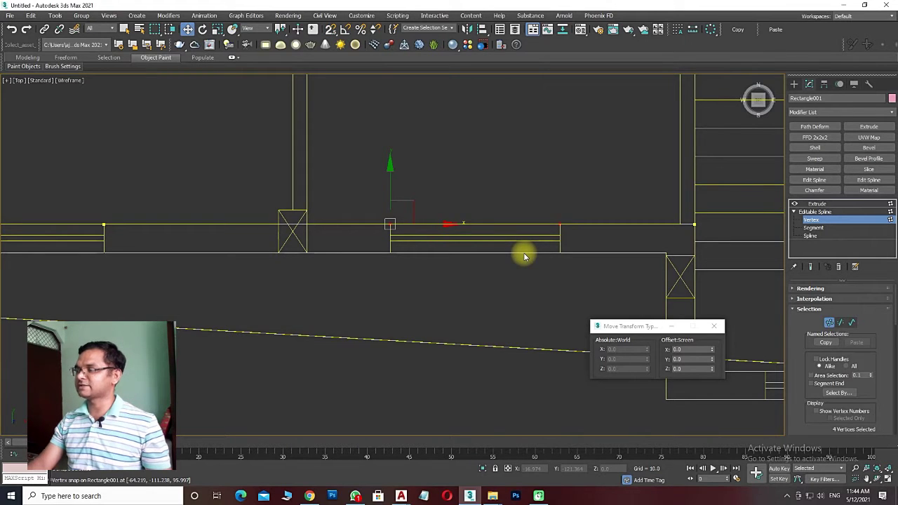
pyautogui.click(817, 203)
# Step: Close the Move Transform Type-In box and orbit the wall in Perspective view
pyautogui.press('p')
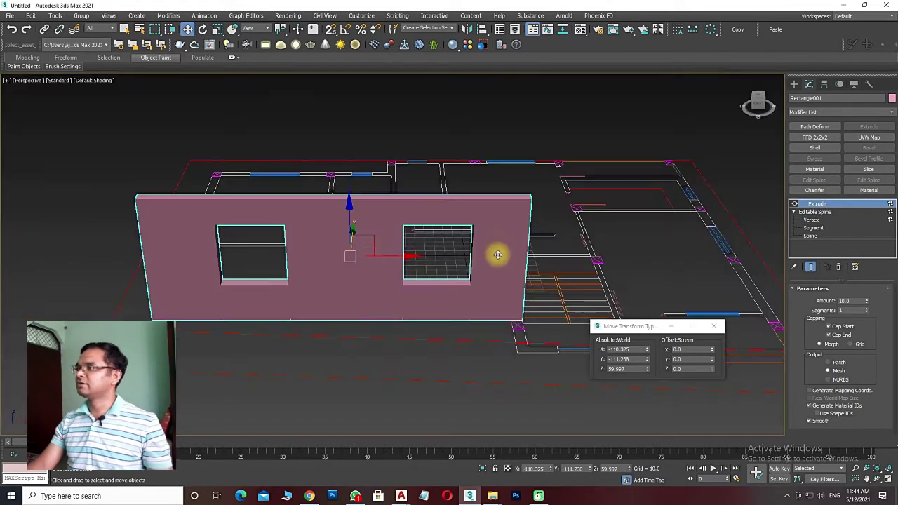
pyautogui.keyDown('alt'); pyautogui.moveTo(497, 254); pyautogui.dragTo(481, 263, button='middle'); pyautogui.keyUp('alt')
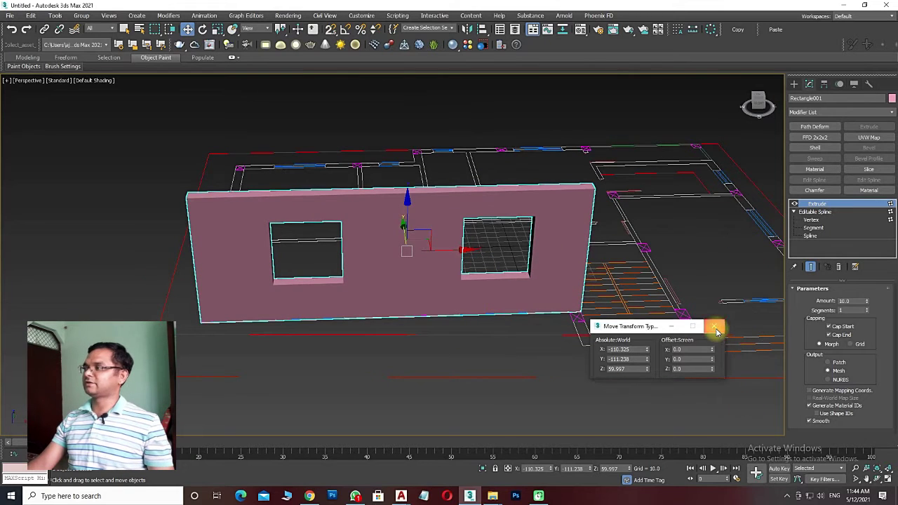
pyautogui.click(715, 330)
pyautogui.moveTo(428, 309)
pyautogui.keyDown('alt'); pyautogui.mouseDown(button='middle')
pyautogui.moveTo(421, 310)
pyautogui.moveTo(457, 289)
pyautogui.mouseUp(button='middle'); pyautogui.keyUp('alt')
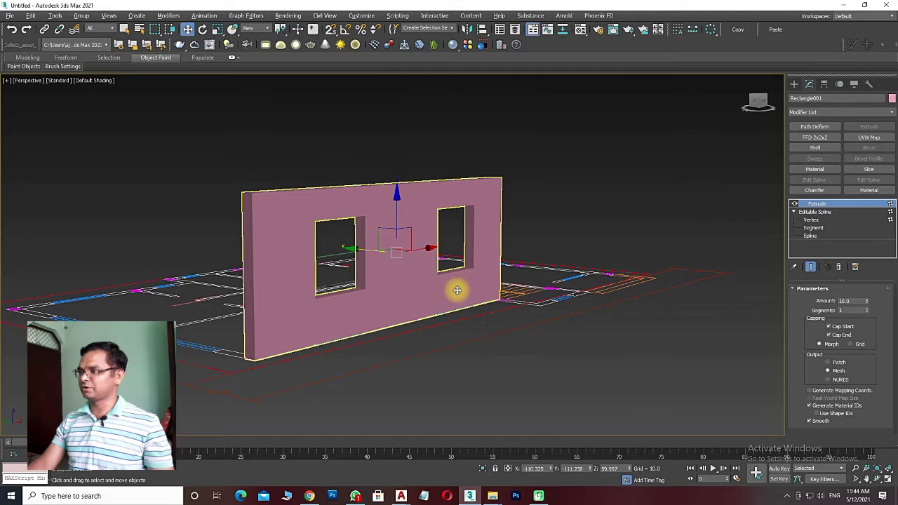
pyautogui.moveTo(456, 289)
pyautogui.keyDown('alt'); pyautogui.mouseDown(button='middle')
pyautogui.moveTo(458, 315)
pyautogui.moveTo(448, 327)
pyautogui.mouseUp(button='middle'); pyautogui.keyUp('alt')
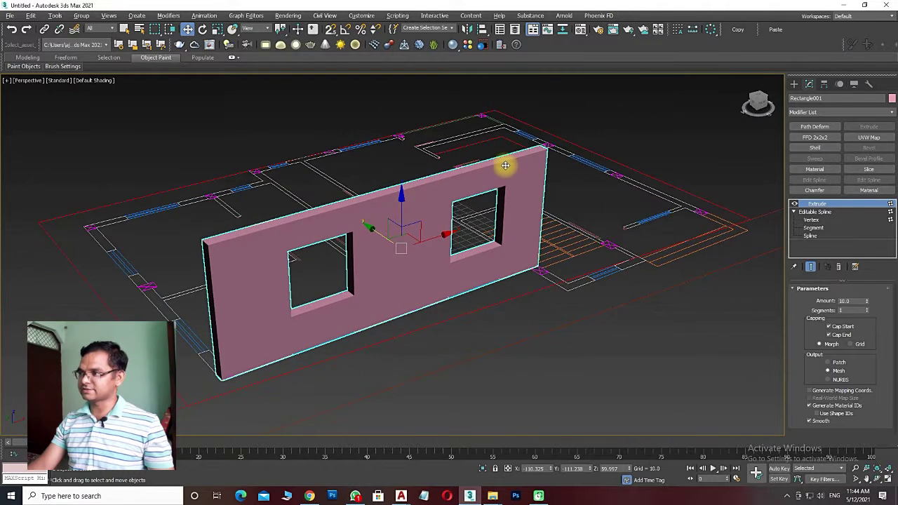
pyautogui.keyDown('alt'); pyautogui.moveTo(516, 311); pyautogui.dragTo(484, 321, button='middle'); pyautogui.keyUp('alt')
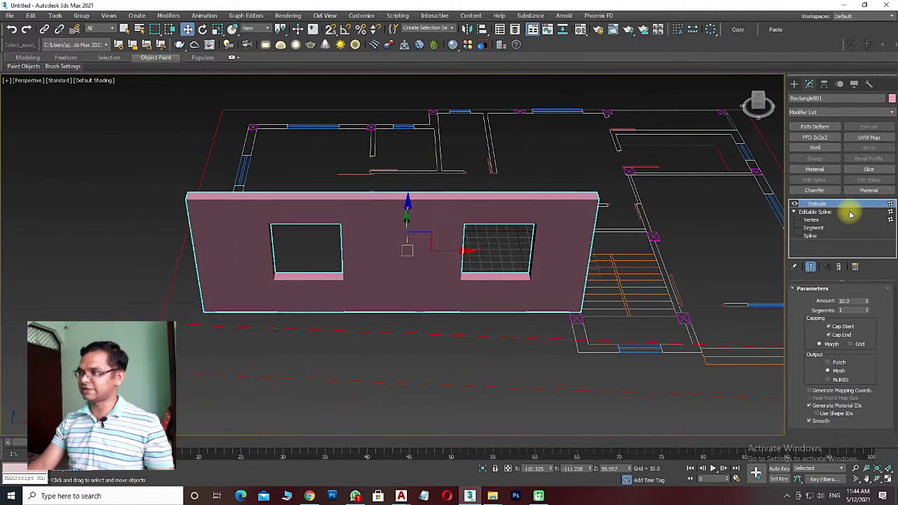
# Step: Try sliding the right window and editing its segments, then undo the trial edits
pyautogui.click(809, 236)
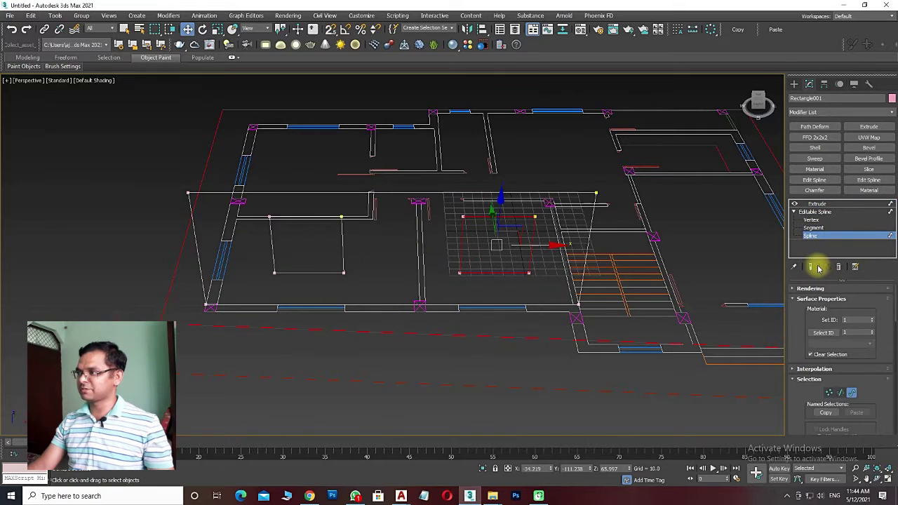
pyautogui.click(812, 267)
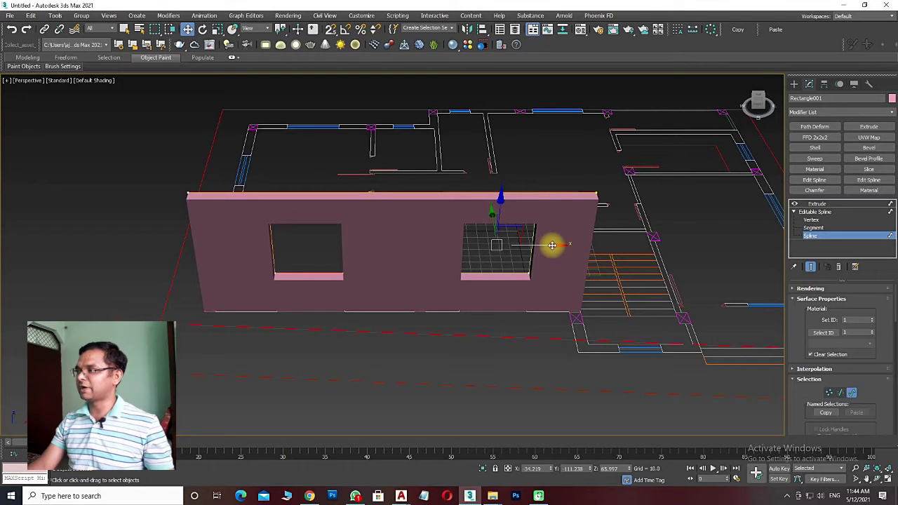
pyautogui.moveTo(552, 245)
pyautogui.mouseDown()
pyautogui.moveTo(497, 245)
pyautogui.moveTo(570, 243)
pyautogui.moveTo(466, 257)
pyautogui.mouseUp()
pyautogui.click(812, 228)
pyautogui.click(459, 275)
pyautogui.hotkey('ctrl', 'z')
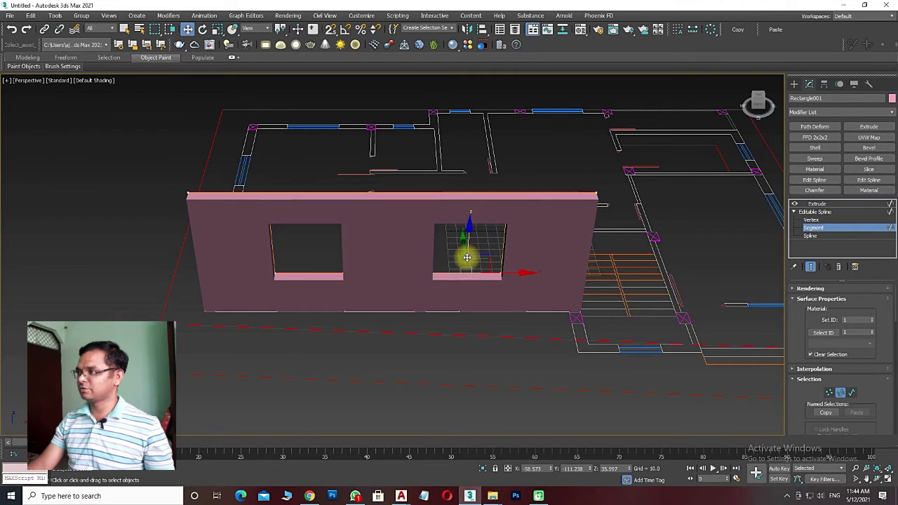
pyautogui.hotkey('ctrl', 'z')
pyautogui.hotkey('ctrl', 'z')
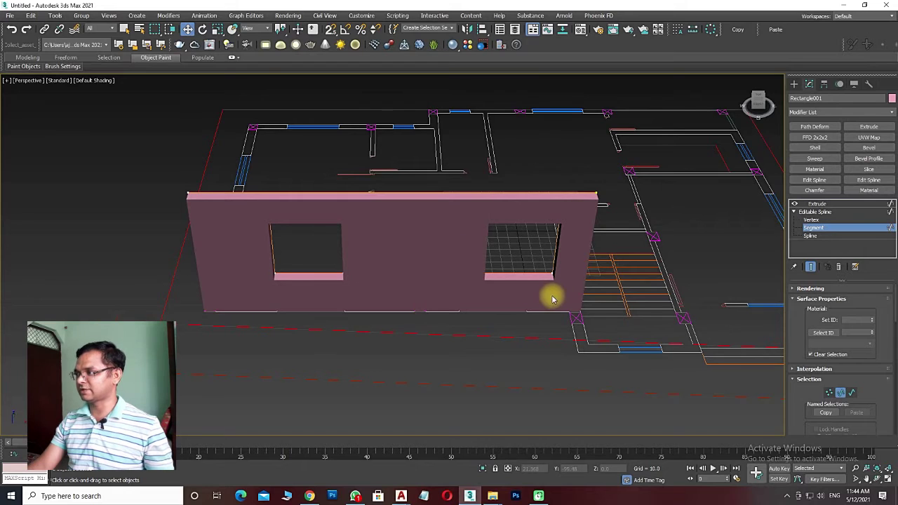
pyautogui.hotkey('ctrl', 'z')
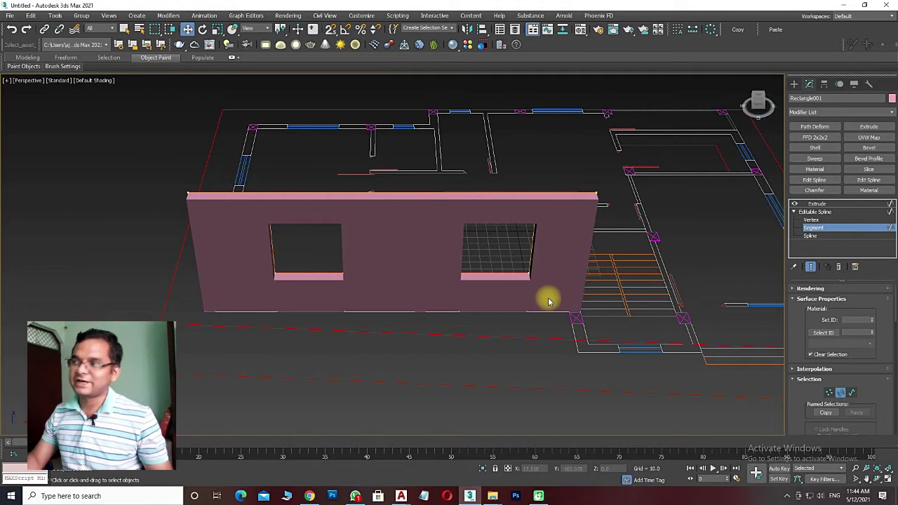
pyautogui.click(817, 203)
# Step: In Top view, Shift-drag the wall slab upward as an independent Copy named Rectangle002
pyautogui.keyDown('alt'); pyautogui.moveTo(514, 259); pyautogui.dragTo(328, 308, button='middle'); pyautogui.keyUp('alt')
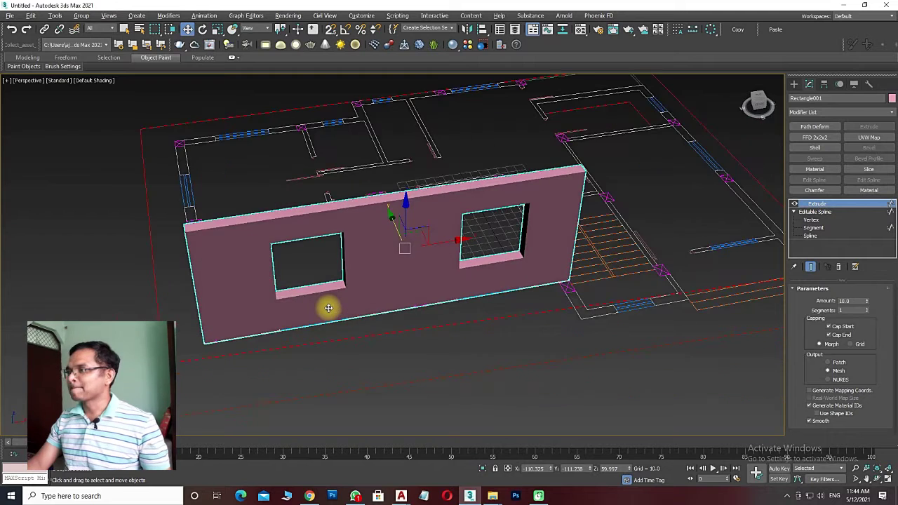
pyautogui.press('t')
pyautogui.scroll(-2, 327, 306)
pyautogui.scroll(-3, 327, 306)
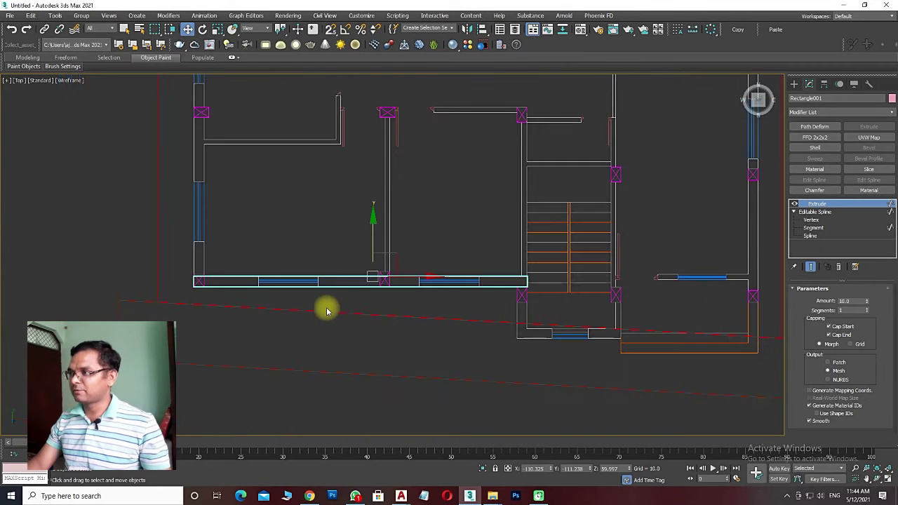
pyautogui.press('F3')
pyautogui.moveTo(315, 274); pyautogui.dragTo(292, 344, button='middle')
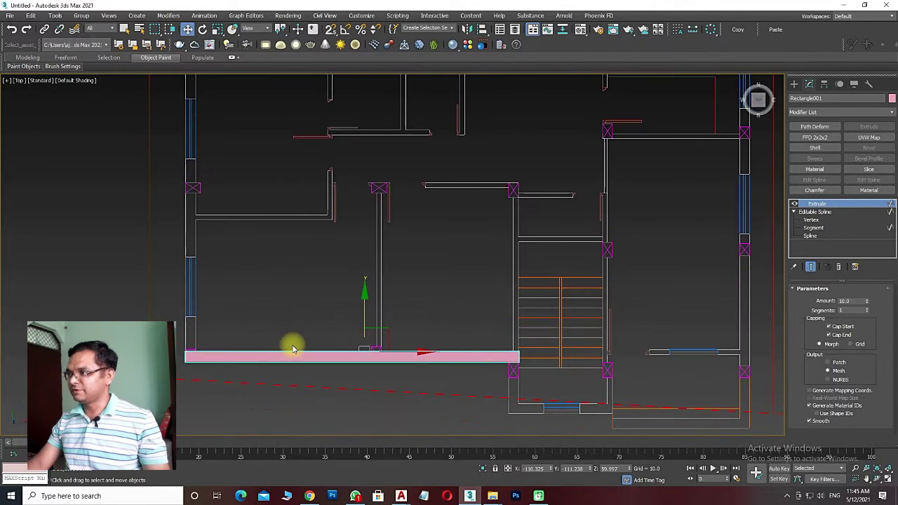
pyautogui.moveTo(221, 195); pyautogui.dragTo(222, 251, button='middle')
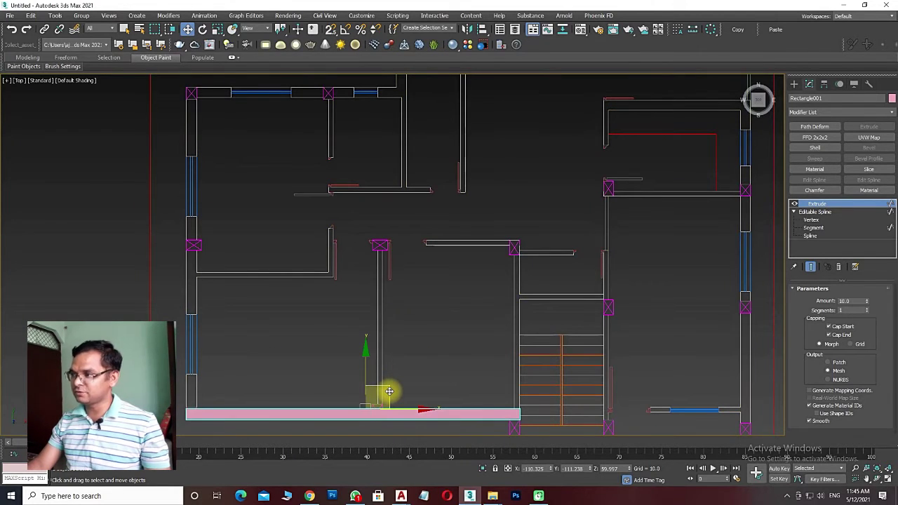
pyautogui.keyDown('shift'); pyautogui.moveTo(389, 391); pyautogui.dragTo(372, 284); pyautogui.keyUp('shift')
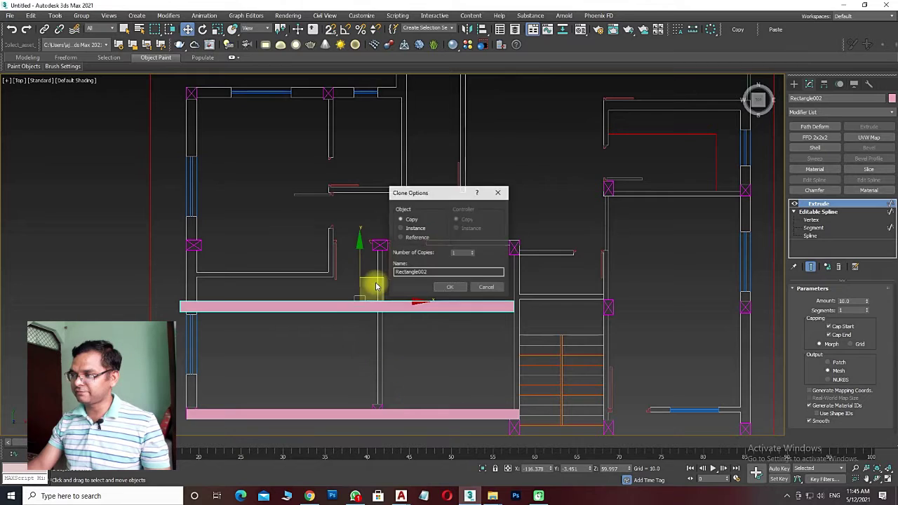
pyautogui.click(446, 290)
pyautogui.press('e')
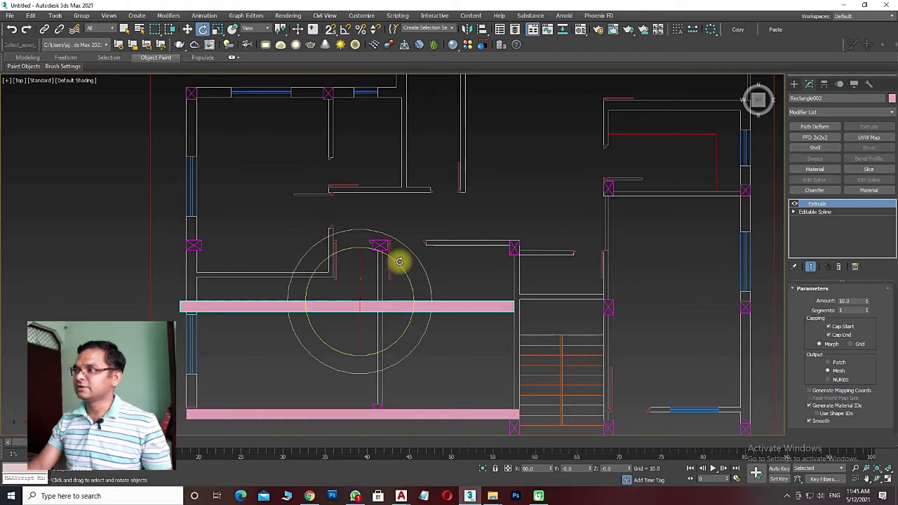
# Step: Set the angle snap to 45° and rotate Rectangle002 90° to run vertically
pyautogui.moveTo(398, 262); pyautogui.dragTo(403, 320)
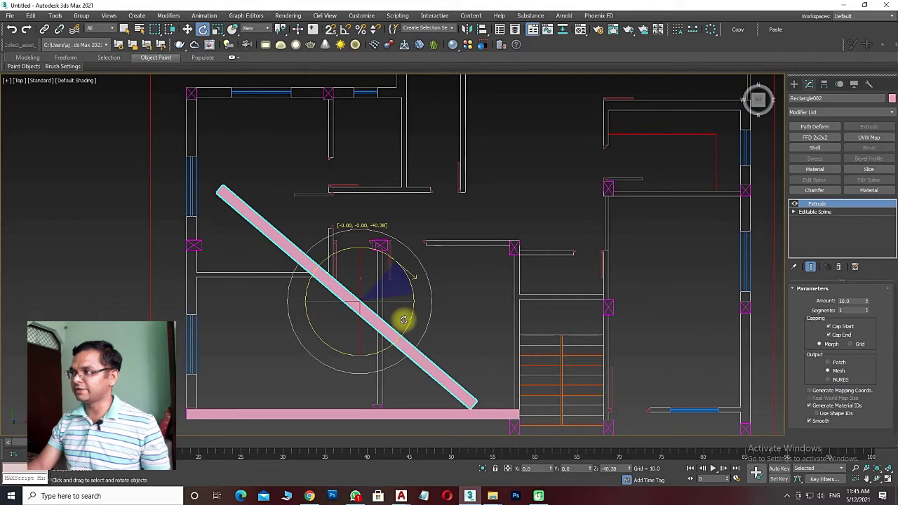
pyautogui.rightClick(403, 319)
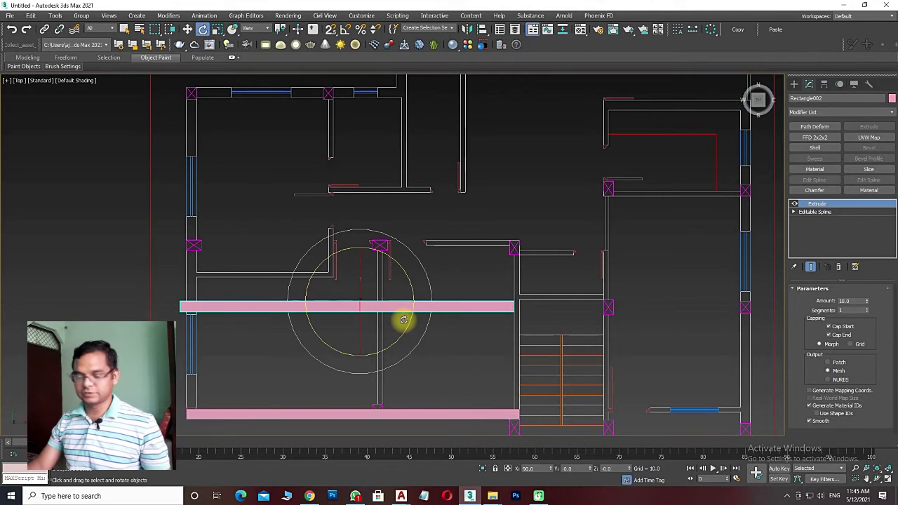
pyautogui.rightClick(203, 31)
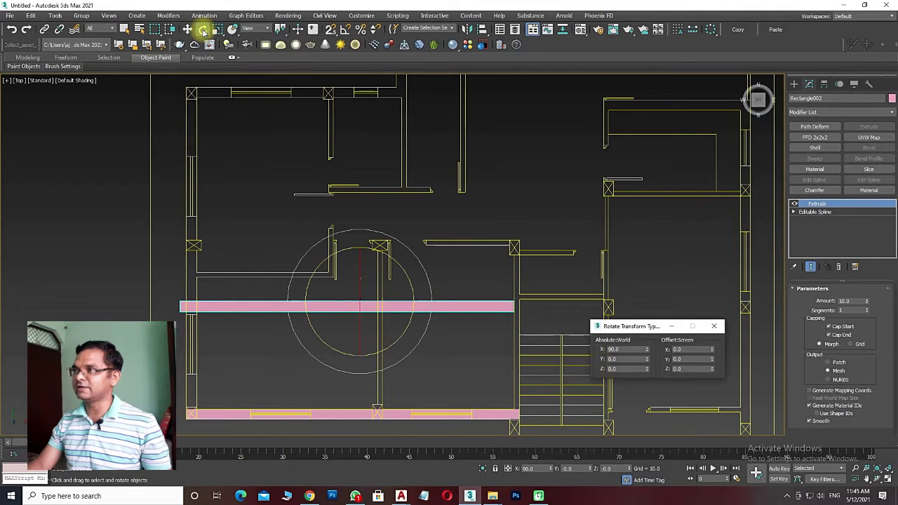
pyautogui.click(713, 325)
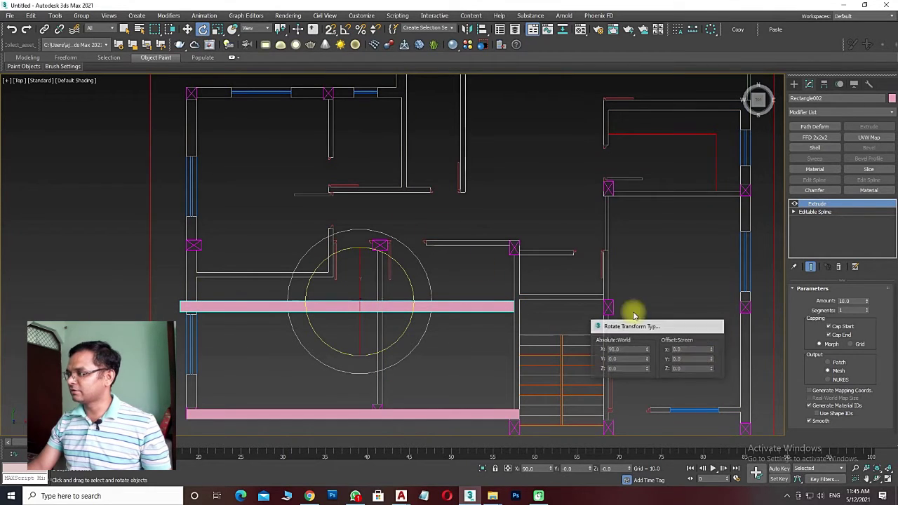
pyautogui.rightClick(345, 33)
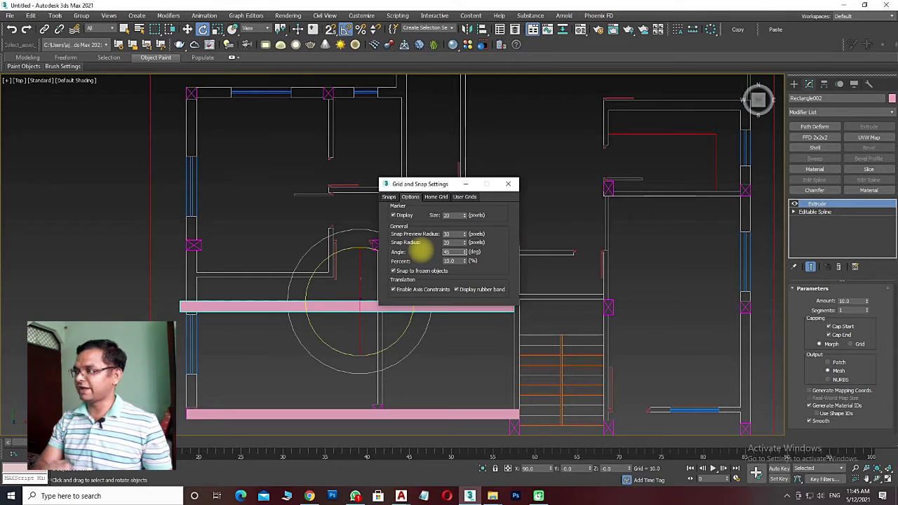
pyautogui.click(508, 184)
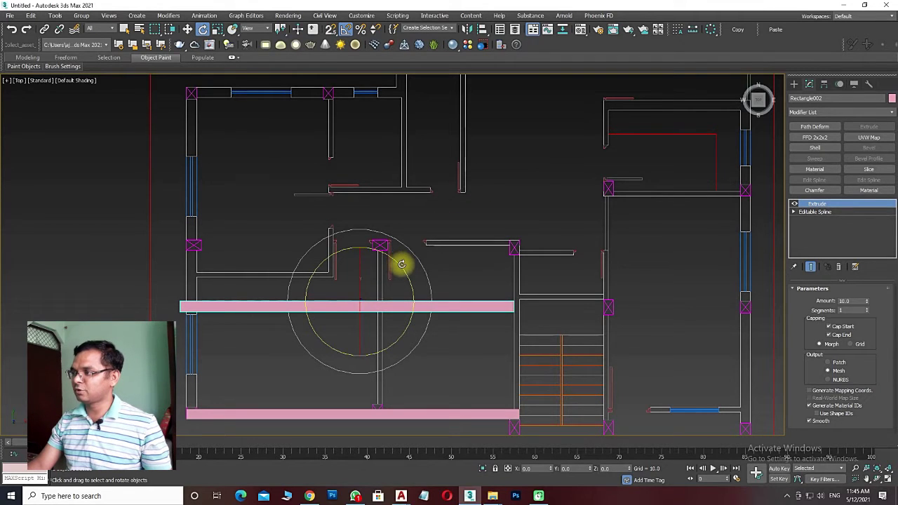
pyautogui.moveTo(401, 264); pyautogui.dragTo(405, 270)
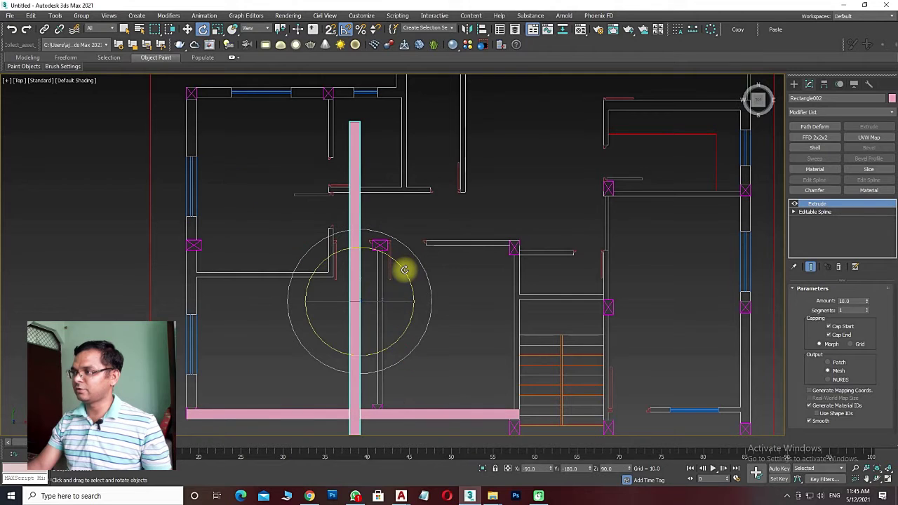
pyautogui.press('F3')
# Step: Snap-move the upright panel onto the plan's wall corner
pyautogui.rightClick(381, 282)
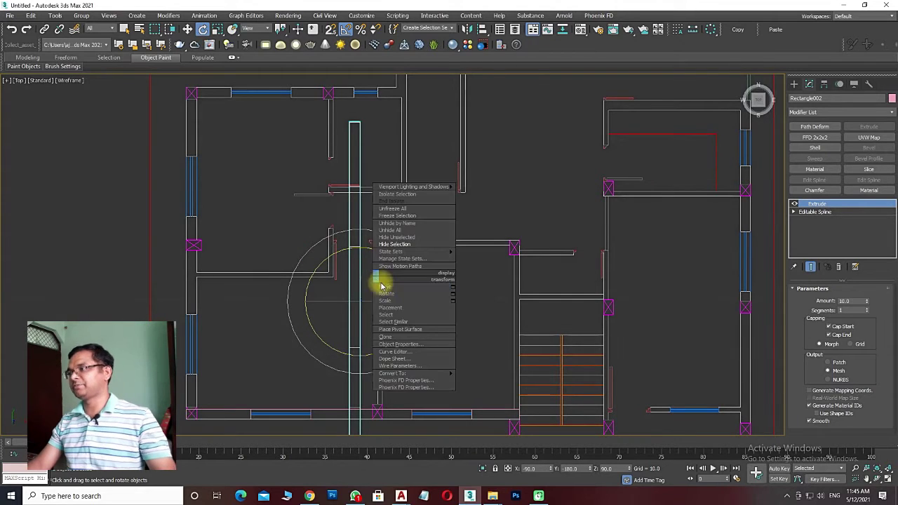
pyautogui.click(387, 288)
pyautogui.moveTo(372, 281)
pyautogui.mouseDown()
pyautogui.moveTo(339, 283)
pyautogui.moveTo(208, 366)
pyautogui.mouseUp()
pyautogui.scroll(3, 288, 298)
pyautogui.scroll(3, 315, 291)
pyautogui.press('F3')
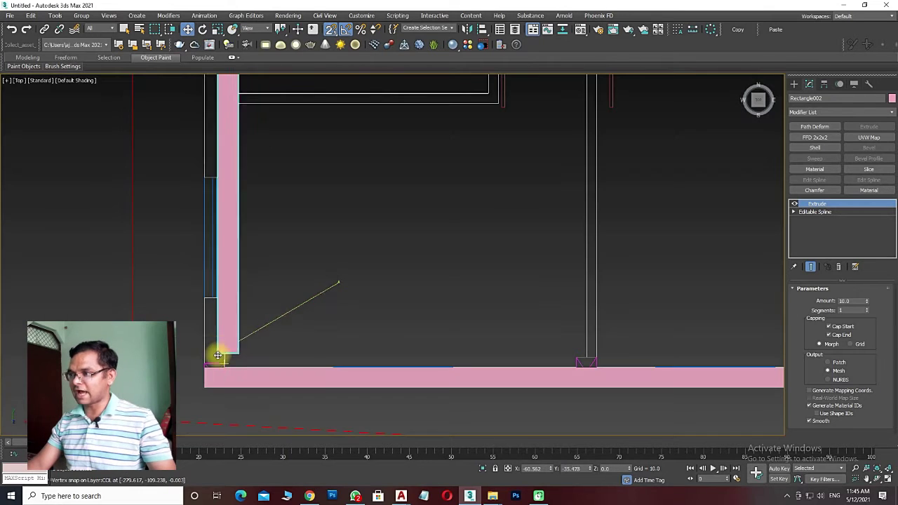
pyautogui.scroll(-3, 281, 308)
pyautogui.scroll(-3, 330, 239)
pyautogui.press('F3')
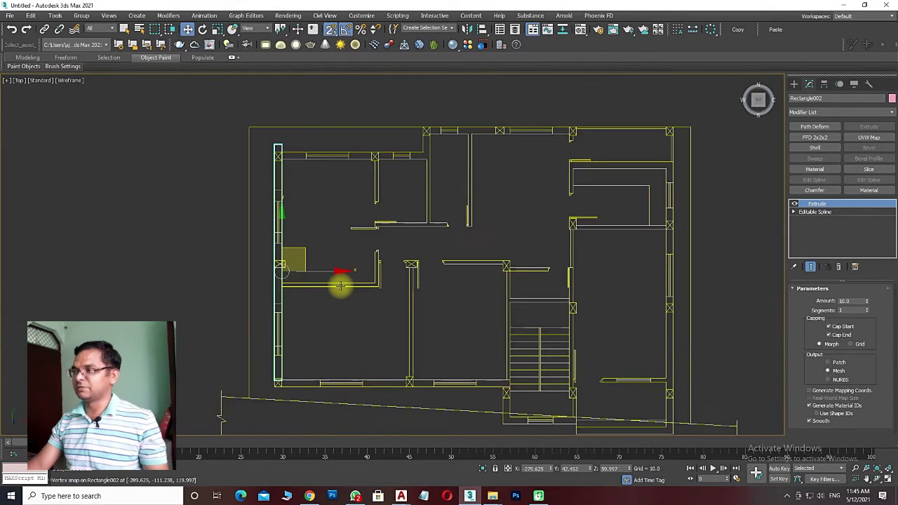
# Step: Enter the panel's Editable Spline Vertex level and inspect its end vertices along the wall
pyautogui.click(814, 211)
pyautogui.click(793, 211)
pyautogui.click(811, 219)
pyautogui.scroll(1, 226, 198)
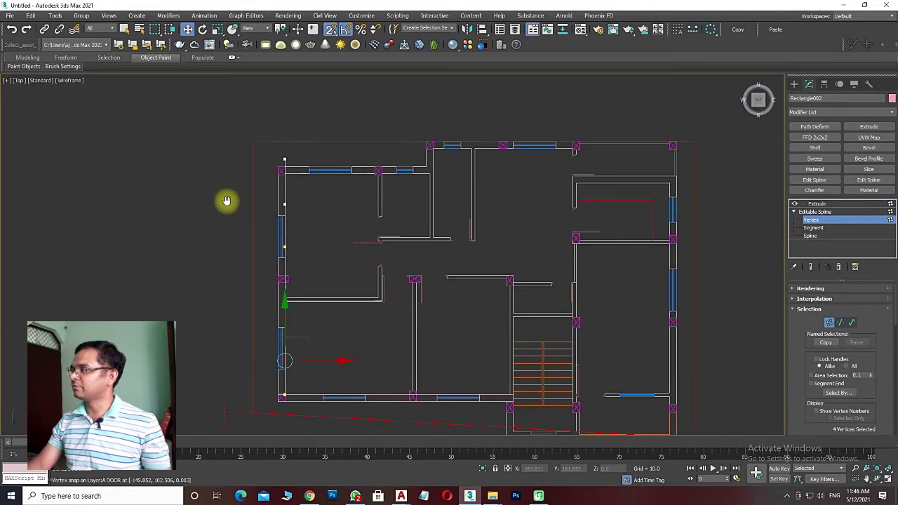
pyautogui.scroll(2, 275, 175)
pyautogui.moveTo(275, 174)
pyautogui.mouseDown()
pyautogui.moveTo(295, 149)
pyautogui.moveTo(273, 170)
pyautogui.mouseUp()
pyautogui.scroll(2, 285, 159)
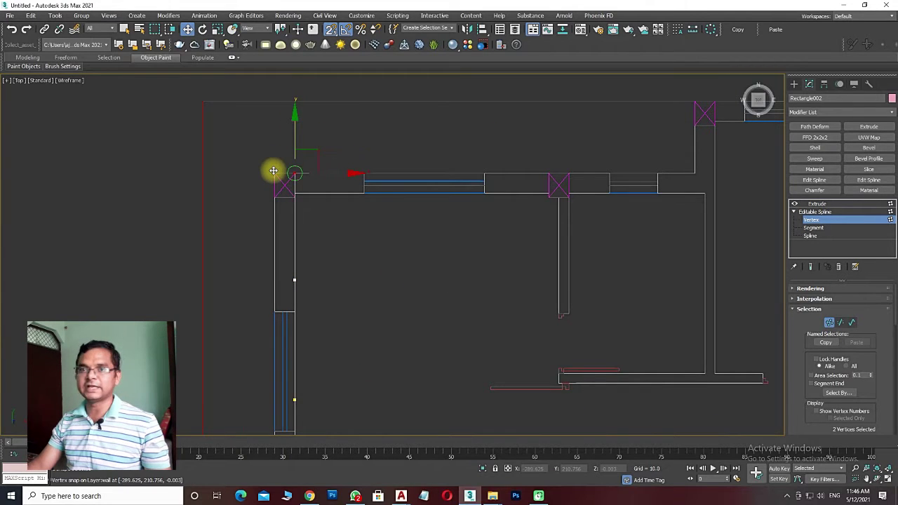
pyautogui.moveTo(306, 291); pyautogui.dragTo(306, 245, button='middle')
pyautogui.click(294, 233)
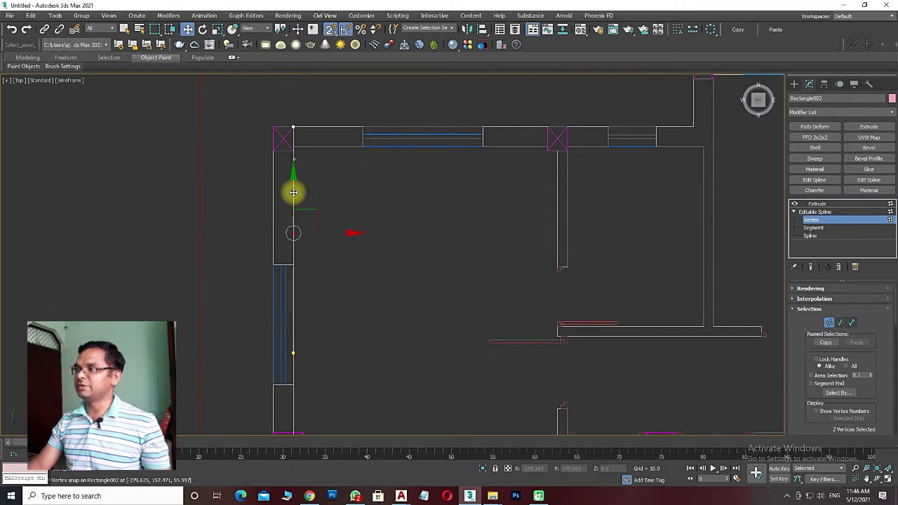
pyautogui.moveTo(293, 192); pyautogui.dragTo(293, 353)
pyautogui.moveTo(321, 300); pyautogui.dragTo(294, 185, button='middle')
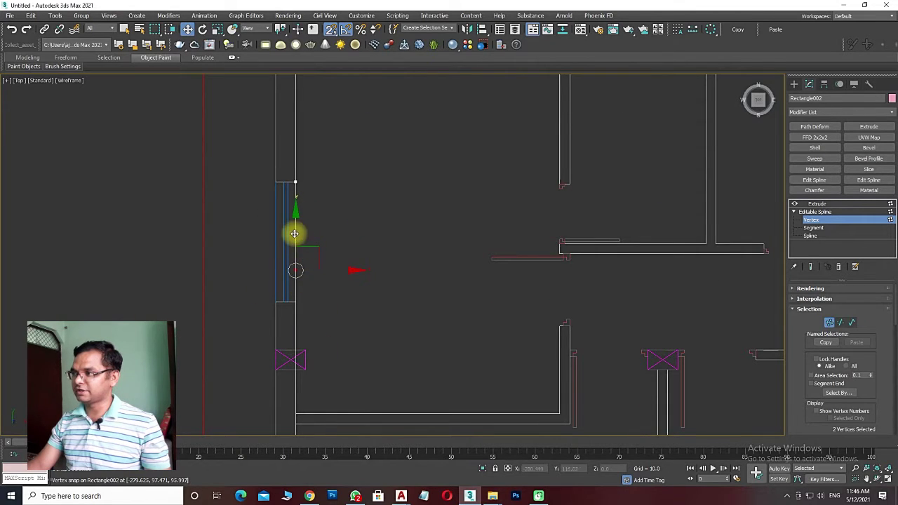
pyautogui.click(294, 301)
pyautogui.click(340, 197)
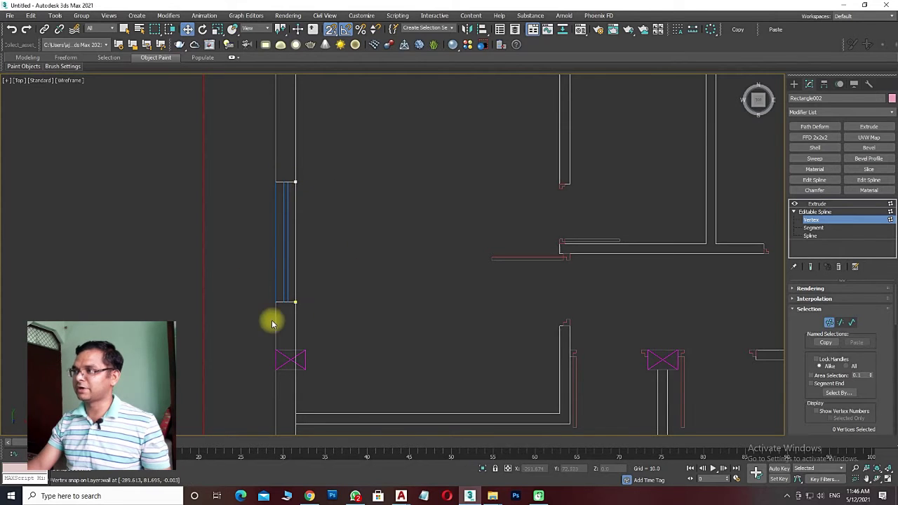
# Step: Move the panel's corner vertices down the wall to end at the window corner
pyautogui.moveTo(272, 320); pyautogui.dragTo(248, 172, button='middle')
pyautogui.moveTo(285, 346); pyautogui.dragTo(286, 226, button='middle')
pyautogui.moveTo(292, 181); pyautogui.dragTo(254, 233)
pyautogui.moveTo(281, 202); pyautogui.dragTo(274, 345)
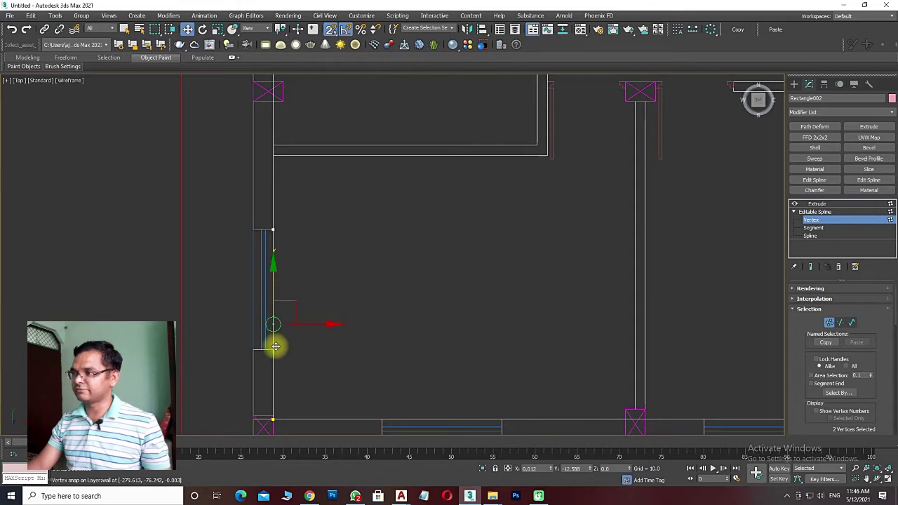
pyautogui.click(430, 344)
# Step: Return to the Extrude level and orbit toward the new wall in Perspective view
pyautogui.scroll(-3, 432, 343)
pyautogui.click(813, 203)
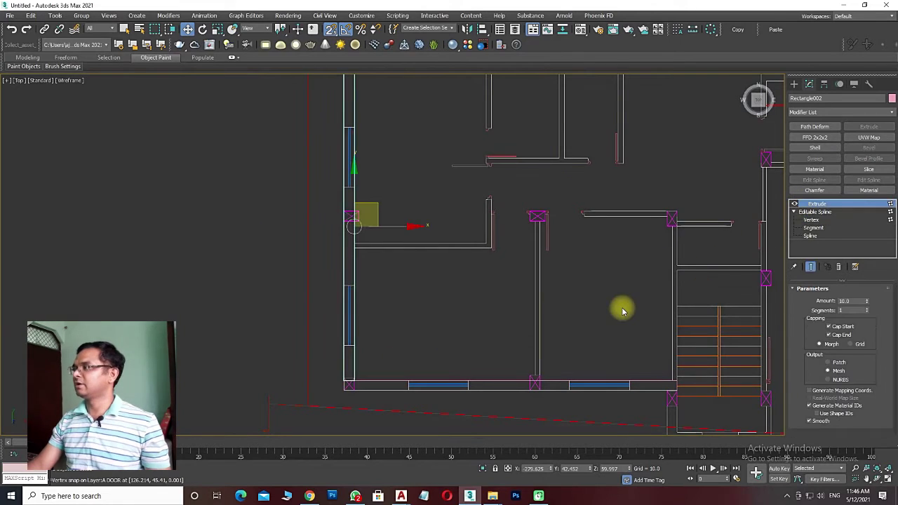
pyautogui.press('p')
pyautogui.moveTo(613, 307)
pyautogui.keyDown('alt'); pyautogui.mouseDown(button='middle')
pyautogui.moveTo(514, 358)
pyautogui.moveTo(554, 348)
pyautogui.moveTo(487, 347)
pyautogui.moveTo(491, 357)
pyautogui.moveTo(459, 336)
pyautogui.mouseUp(button='middle'); pyautogui.keyUp('alt')
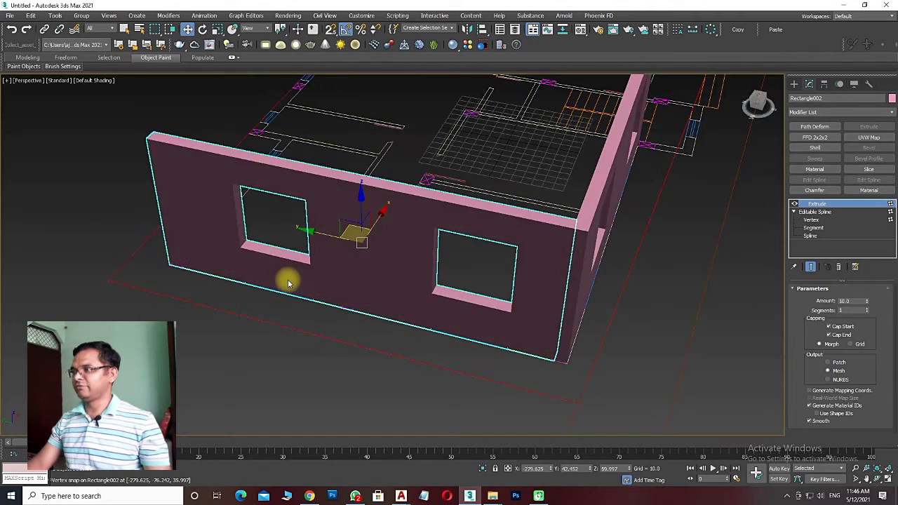
pyautogui.scroll(-5, 288, 282)
pyautogui.keyDown('alt'); pyautogui.moveTo(535, 326); pyautogui.dragTo(511, 331, button='middle'); pyautogui.keyUp('alt')
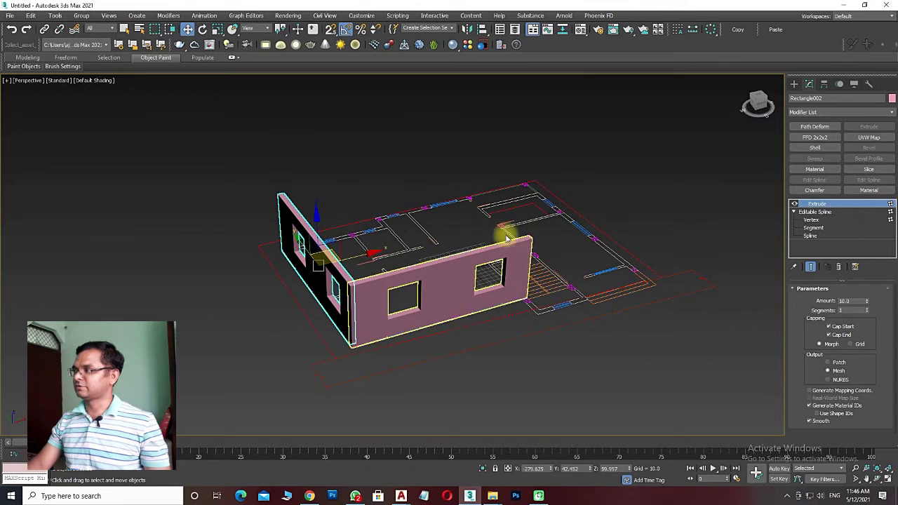
pyautogui.keyDown('alt'); pyautogui.moveTo(507, 238); pyautogui.dragTo(320, 231, button='middle'); pyautogui.keyUp('alt')
pyautogui.click(310, 237)
pyautogui.press('t')
pyautogui.scroll(-3, 330, 259)
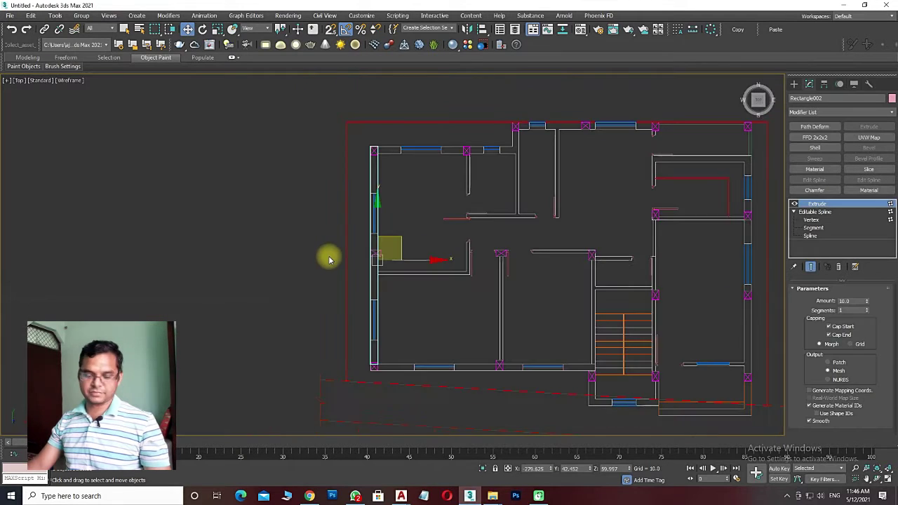
pyautogui.moveTo(485, 311); pyautogui.dragTo(334, 295, button='middle')
pyautogui.press('F3')
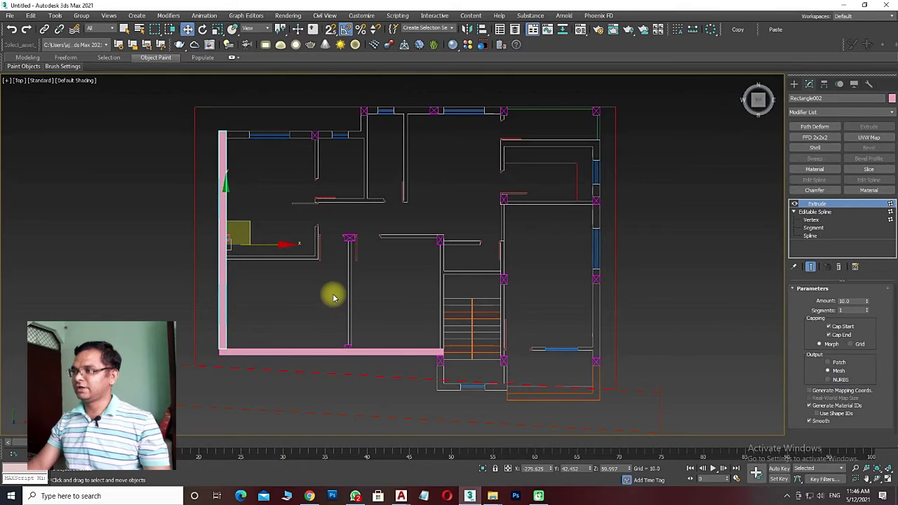
pyautogui.press('p')
pyautogui.moveTo(443, 278)
pyautogui.keyDown('alt'); pyautogui.mouseDown(button='middle')
pyautogui.moveTo(525, 310)
pyautogui.moveTo(358, 267)
pyautogui.moveTo(484, 274)
pyautogui.moveTo(182, 164)
pyautogui.moveTo(366, 95)
pyautogui.mouseUp(button='middle'); pyautogui.keyUp('alt')
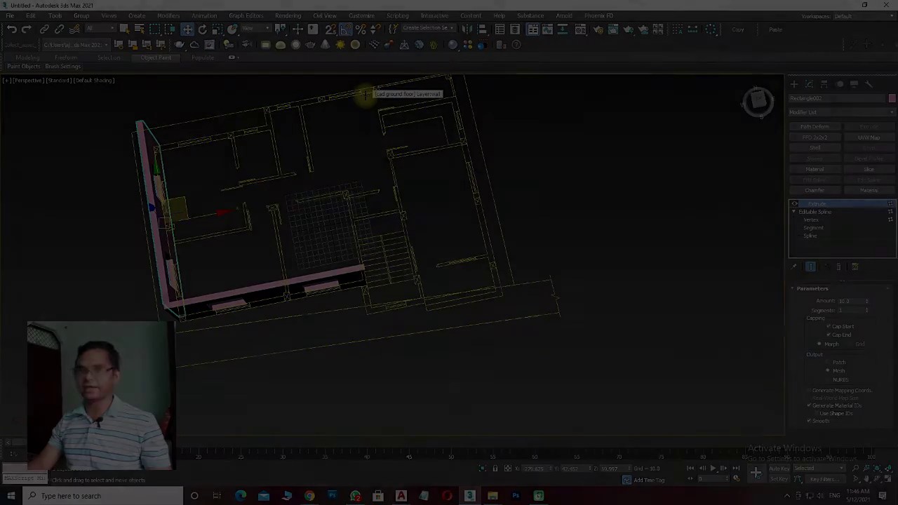
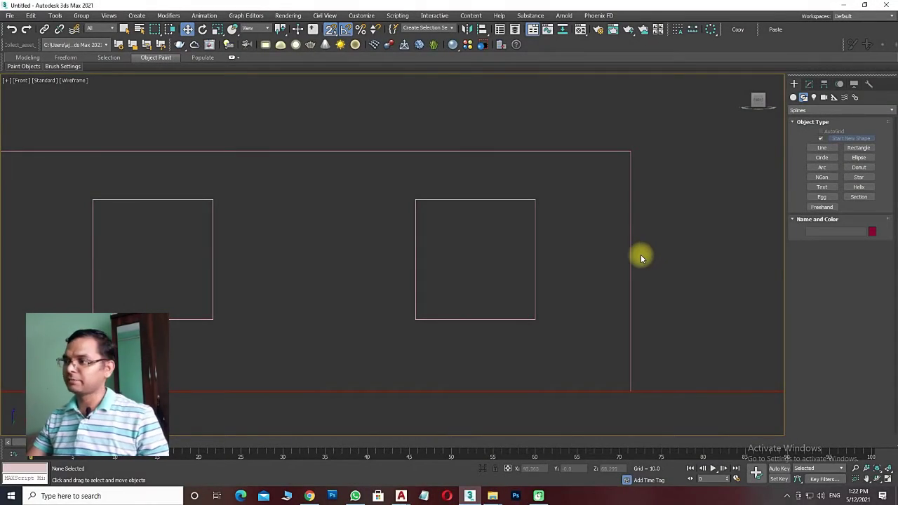
# Step: With 3D snaps on, draw Rectangle003 corner to corner over the right window opening in Front view
pyautogui.click(857, 147)
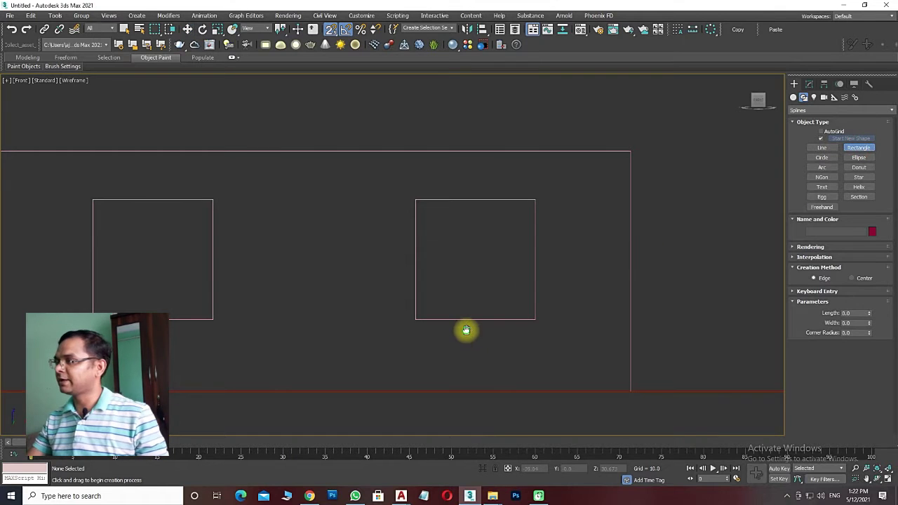
pyautogui.moveTo(465, 329); pyautogui.dragTo(482, 338, button='middle')
pyautogui.press('F3')
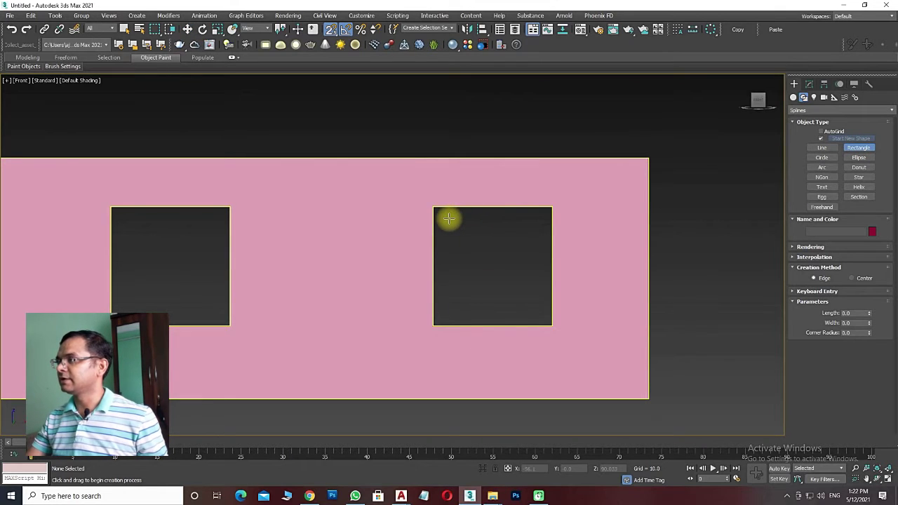
pyautogui.press('F3')
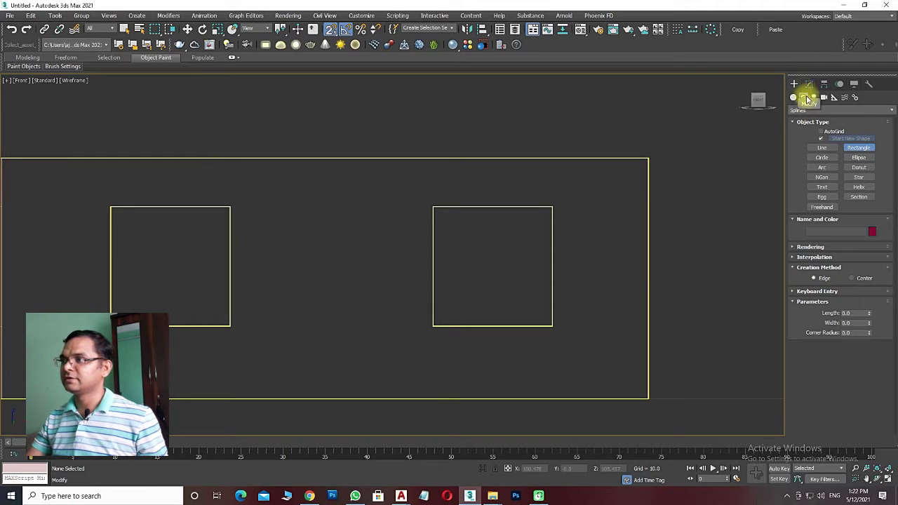
pyautogui.click(857, 148)
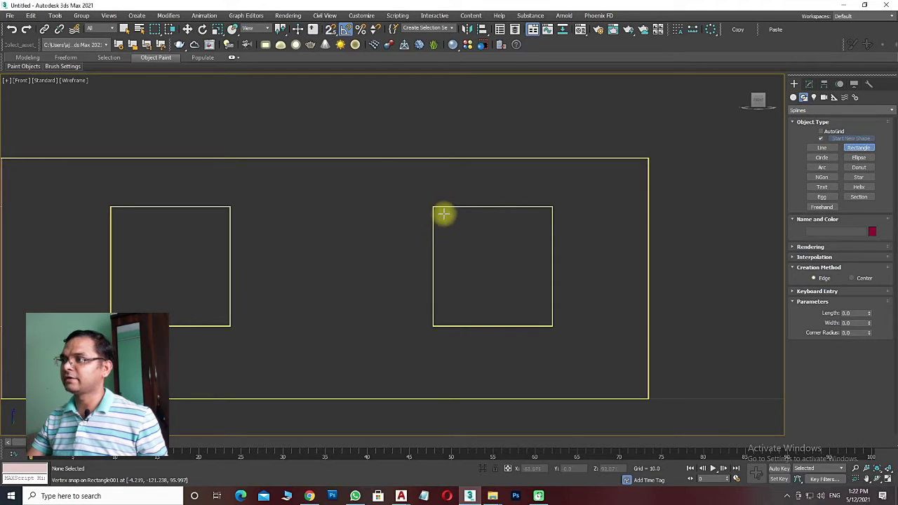
pyautogui.click(330, 29)
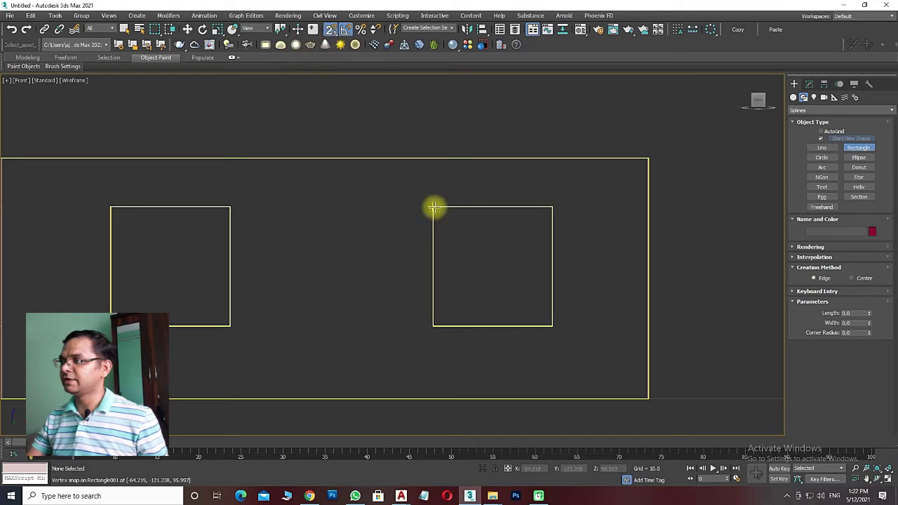
pyautogui.moveTo(433, 208); pyautogui.dragTo(552, 327)
# Step: Convert Rectangle003 to an Editable Spline
pyautogui.press('w')
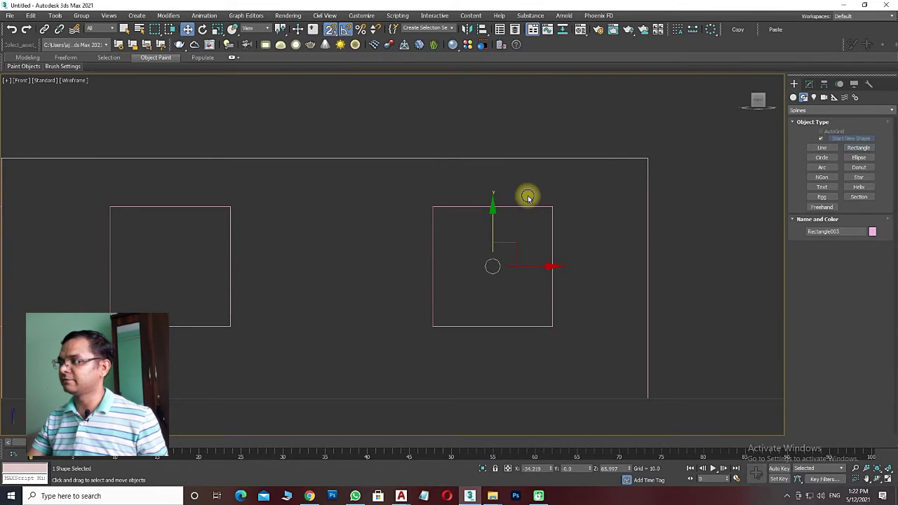
pyautogui.rightClick(527, 197)
pyautogui.moveTo(554, 289)
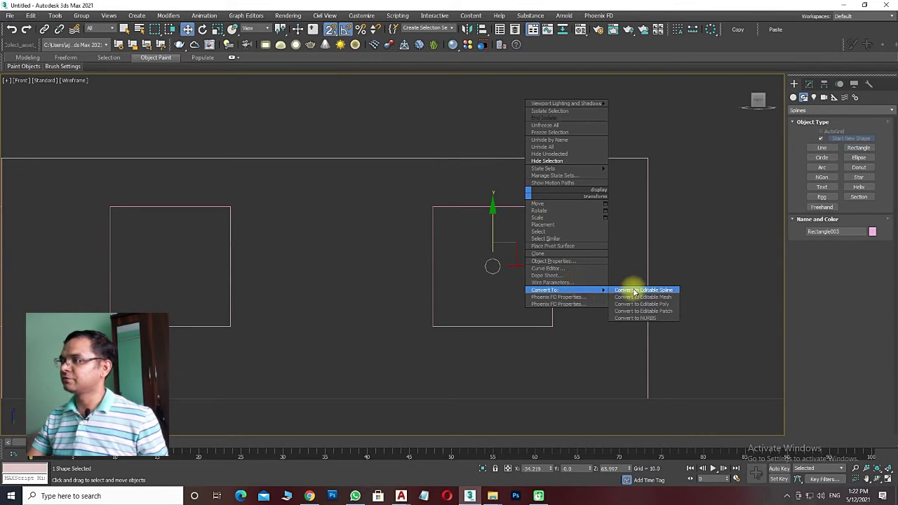
pyautogui.click(633, 290)
# Step: Adjust the four corner vertices, return to object level, and look up Sweep in the Modifier List
pyautogui.click(793, 204)
pyautogui.click(809, 212)
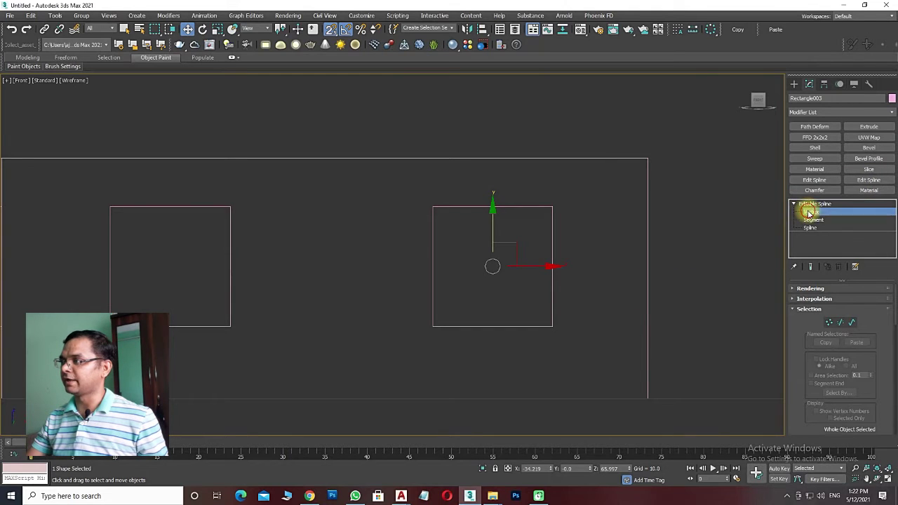
pyautogui.moveTo(601, 170); pyautogui.dragTo(276, 437)
pyautogui.rightClick(532, 227)
pyautogui.click(522, 175)
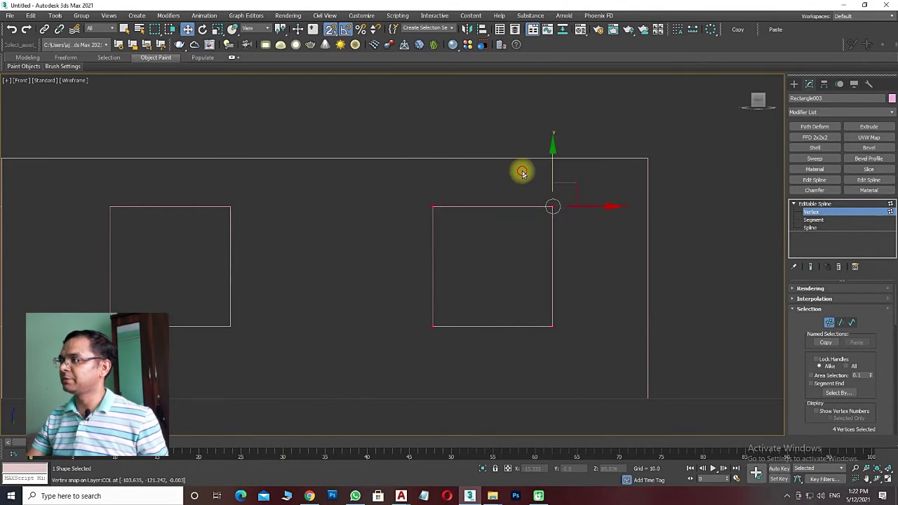
pyautogui.click(819, 203)
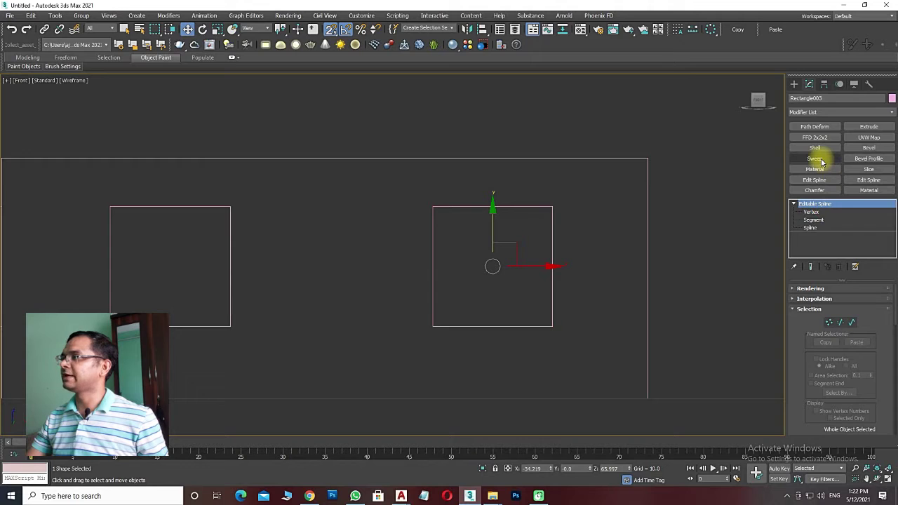
pyautogui.click(818, 113)
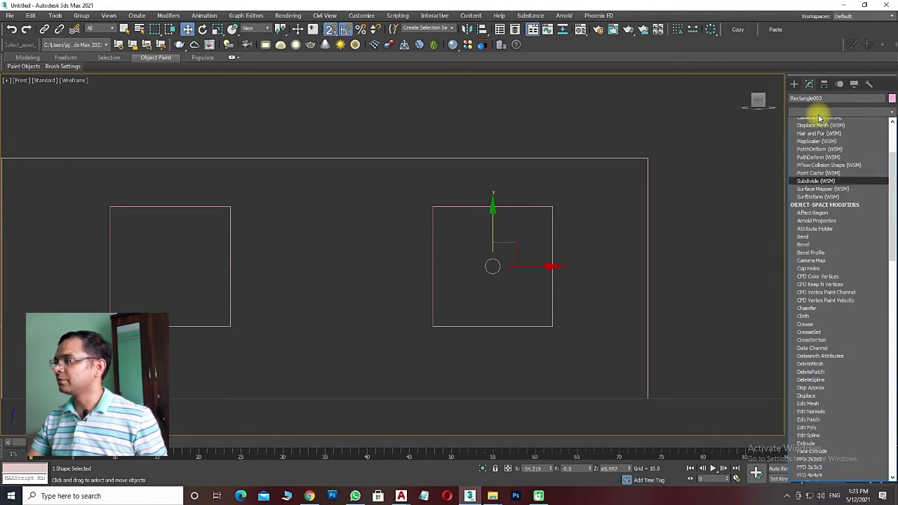
pyautogui.write('sweep')
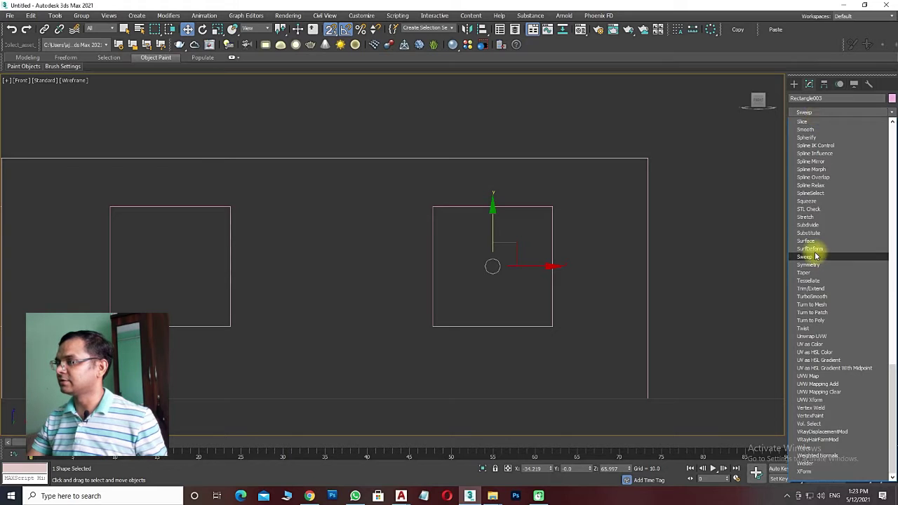
# Step: Apply Sweep with the built-in Bar section, width 2.0 and length 4.0
pyautogui.click(814, 257)
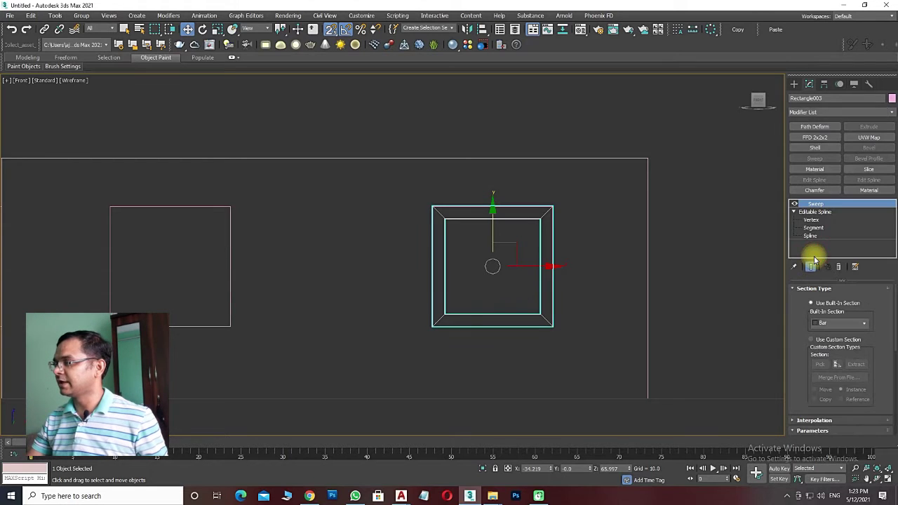
pyautogui.click(824, 323)
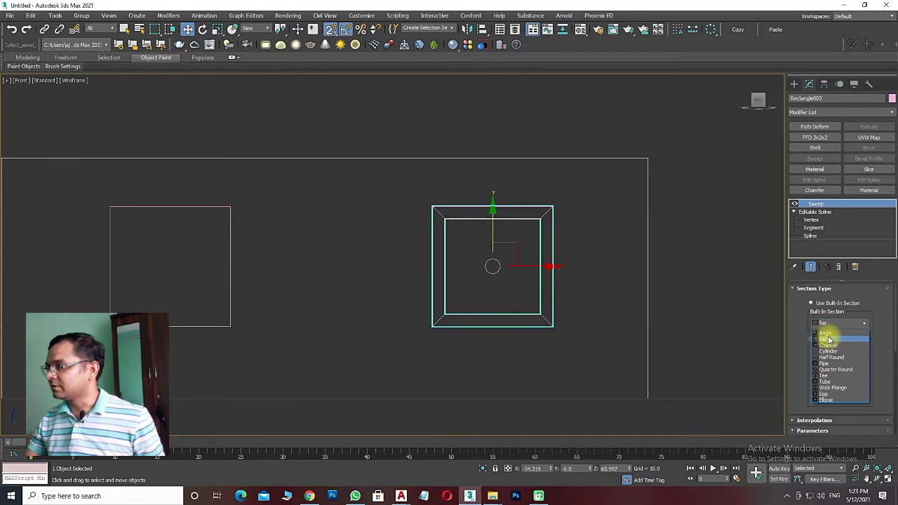
pyautogui.click(829, 339)
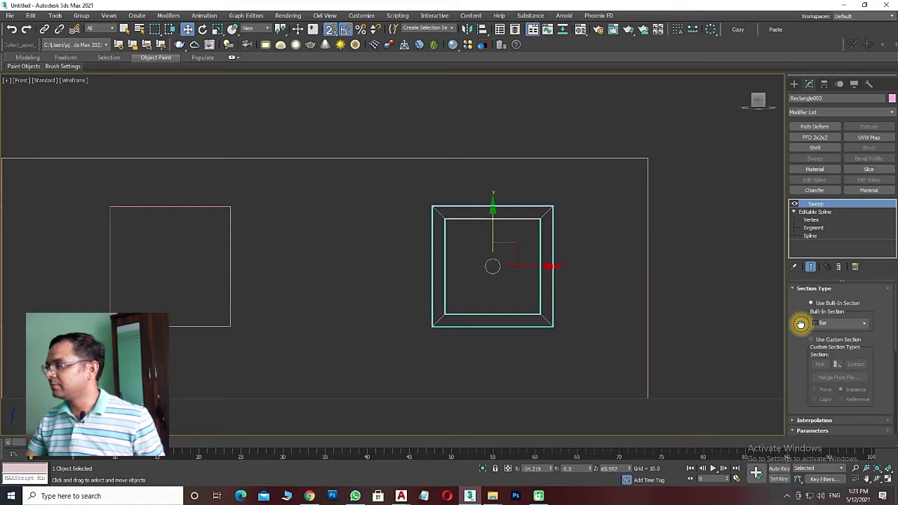
pyautogui.scroll(-2, 800, 324)
pyautogui.scroll(-2, 798, 330)
pyautogui.scroll(-2, 806, 366)
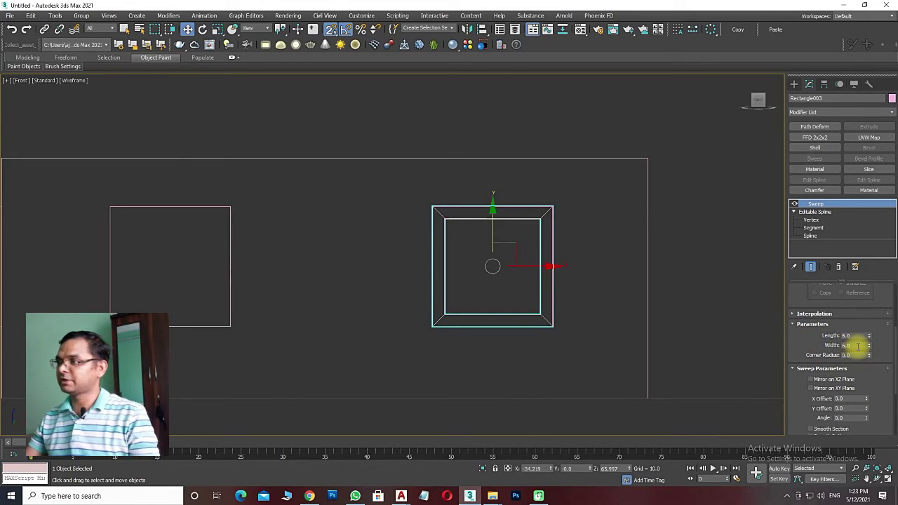
pyautogui.write('2')
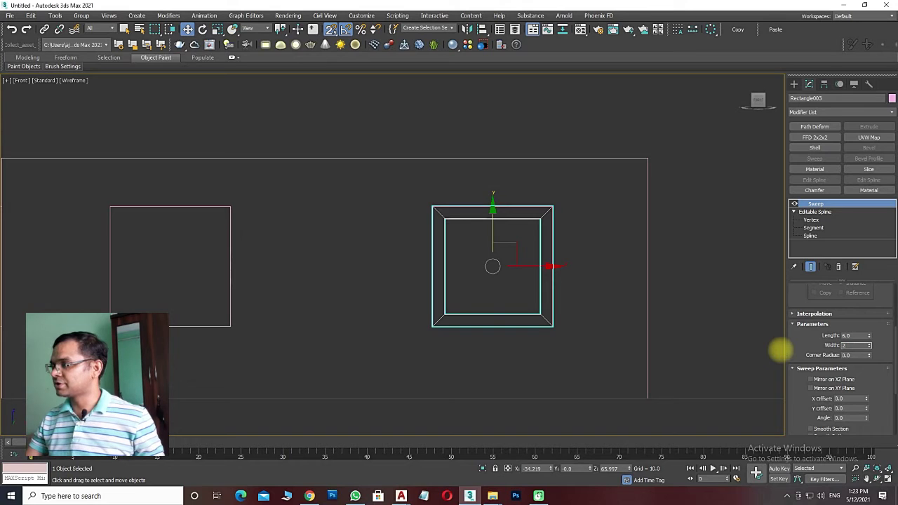
pyautogui.press('Return')
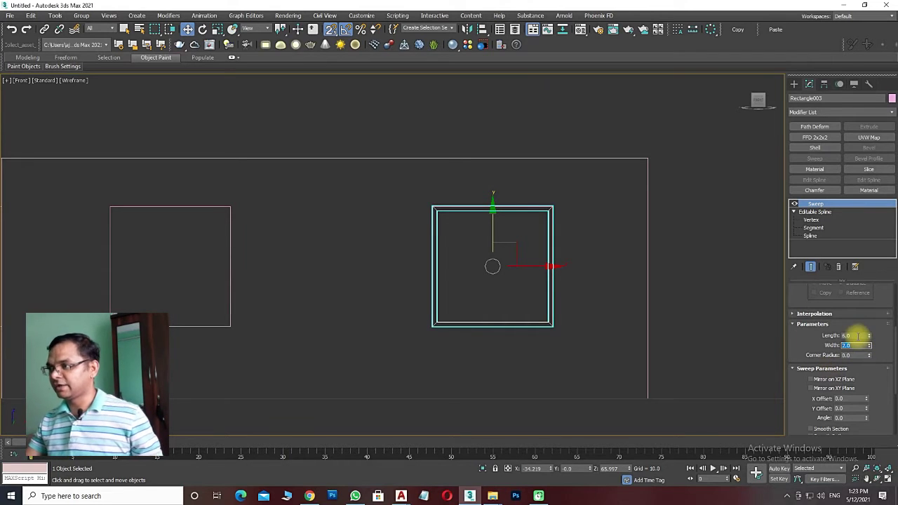
pyautogui.click(857, 336)
pyautogui.write('4')
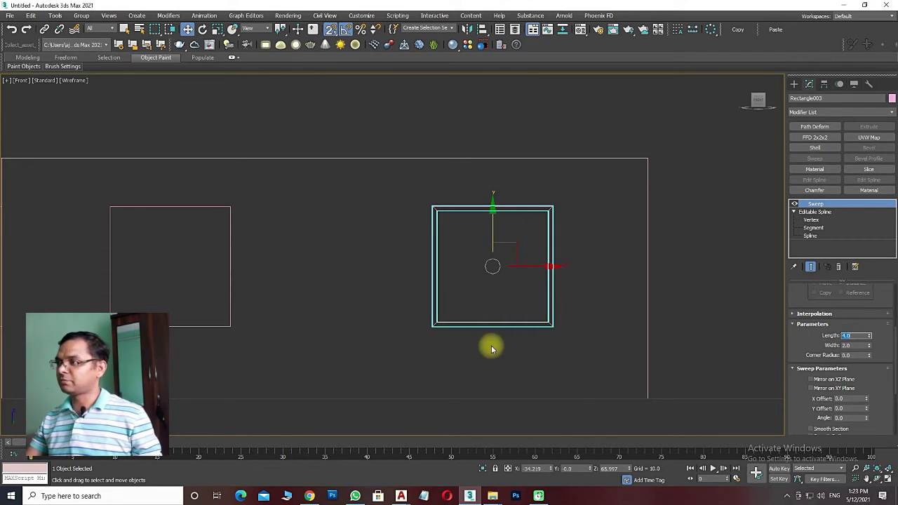
pyautogui.scroll(3, 522, 268)
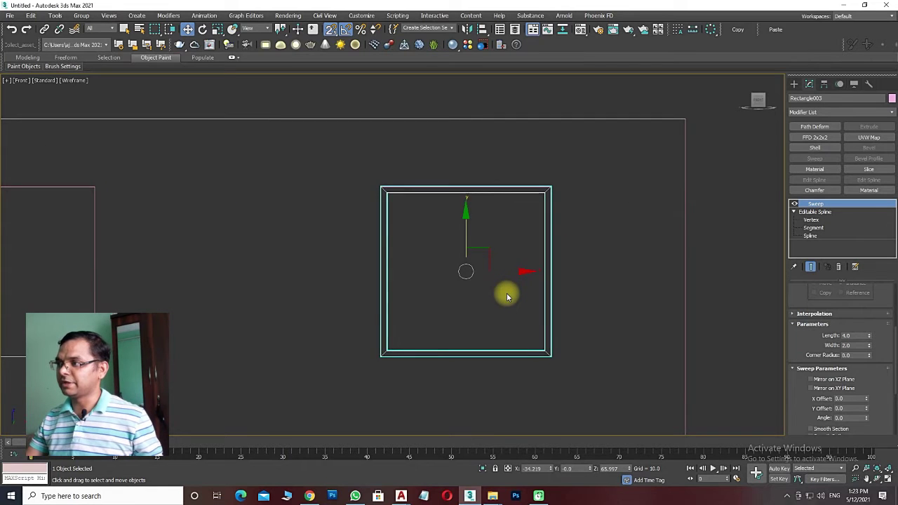
# Step: In Top view, move the swept frame down into the wall opening, then return to Perspective
pyautogui.press('t')
pyautogui.scroll(-3, 484, 301)
pyautogui.scroll(2, 484, 368)
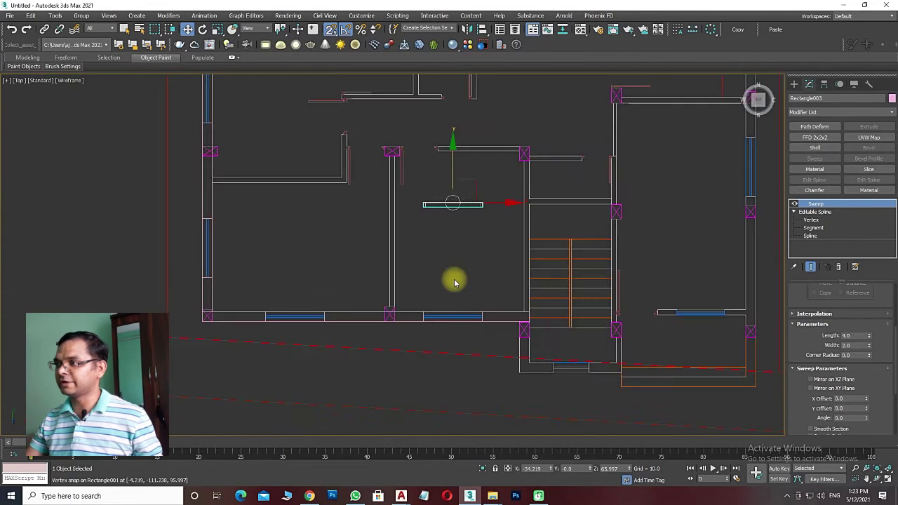
pyautogui.scroll(3, 445, 192)
pyautogui.moveTo(451, 158); pyautogui.dragTo(451, 284)
pyautogui.scroll(2, 457, 211)
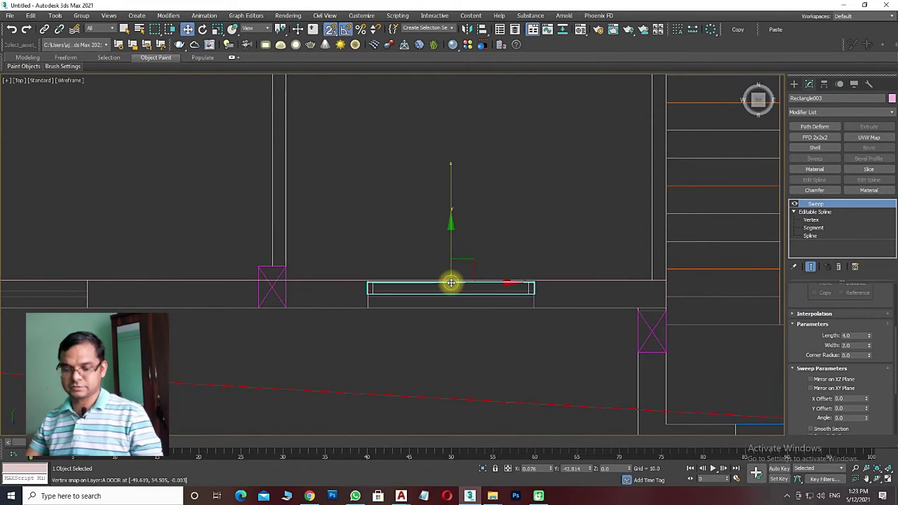
pyautogui.scroll(6, 431, 311)
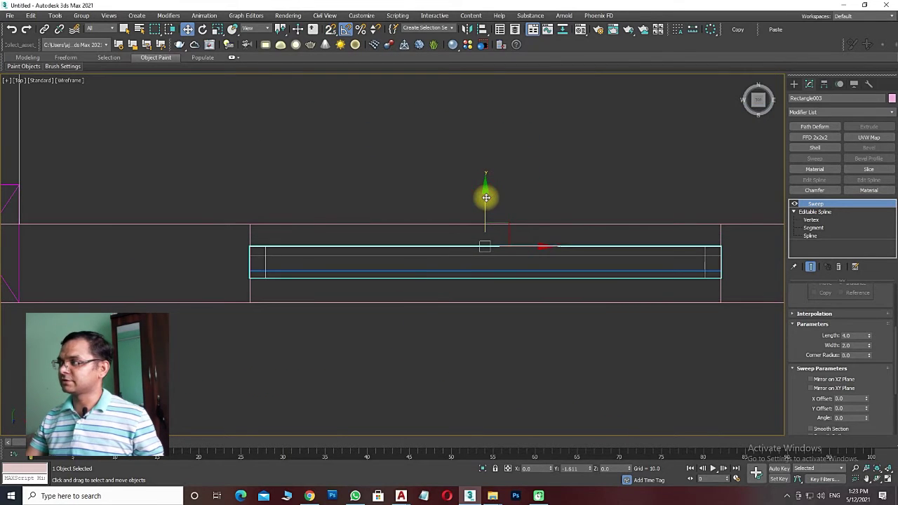
pyautogui.press('p')
pyautogui.scroll(-3, 474, 317)
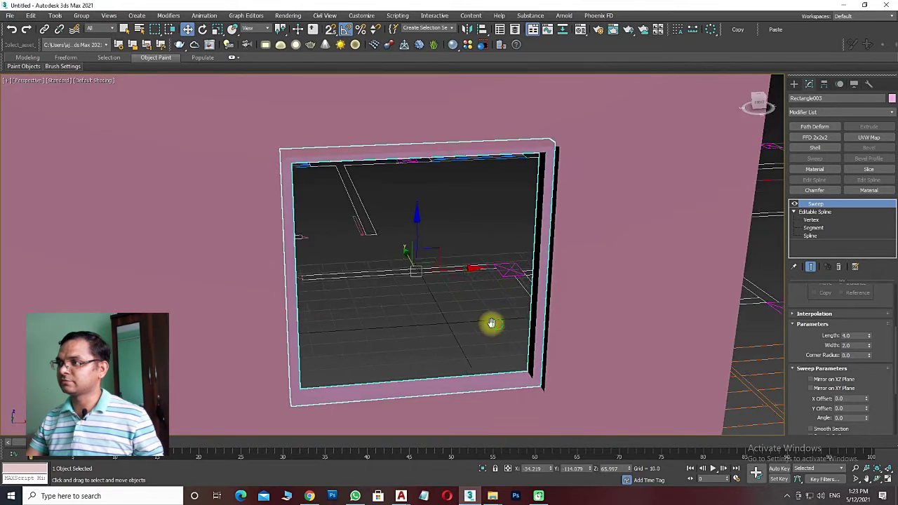
# Step: Colour the window frame dark orange-brown and centre it in view
pyautogui.click(890, 100)
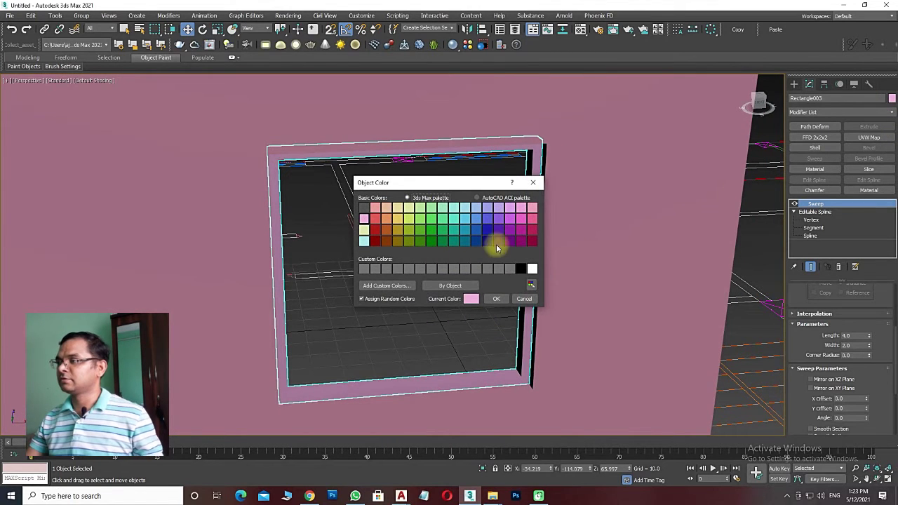
pyautogui.click(386, 241)
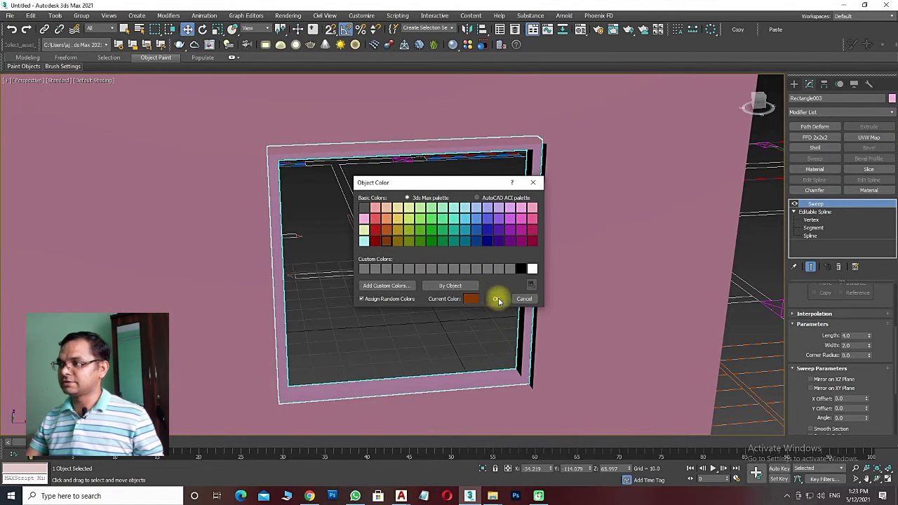
pyautogui.click(498, 298)
pyautogui.scroll(-2, 467, 311)
pyautogui.scroll(-4, 467, 310)
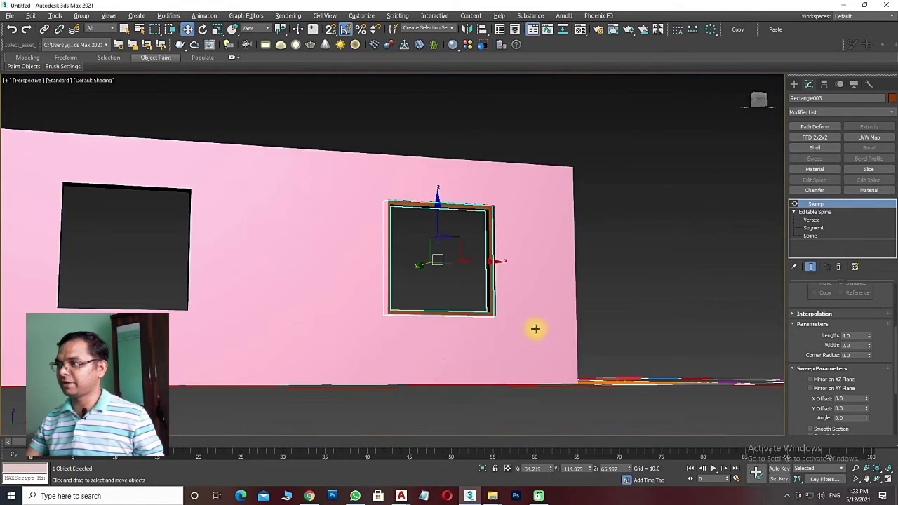
pyautogui.scroll(5, 495, 324)
pyautogui.moveTo(417, 240); pyautogui.dragTo(451, 319, button='middle')
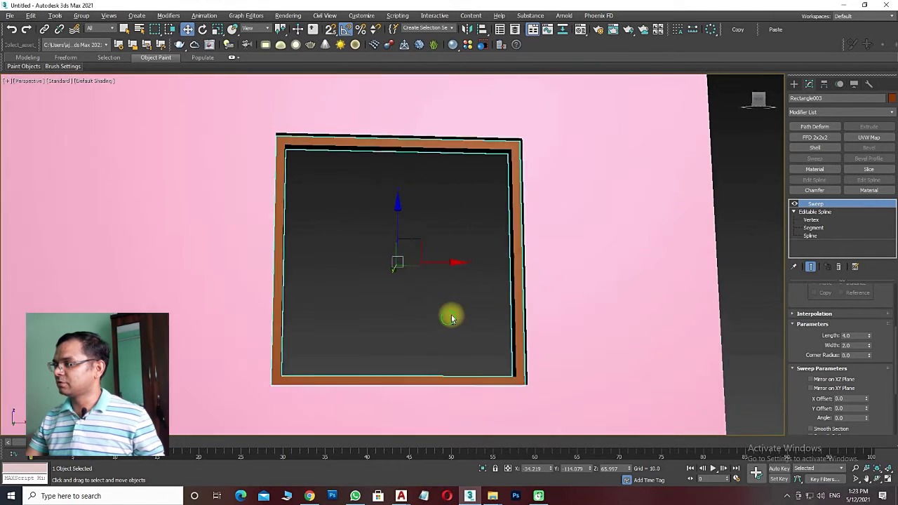
# Step: Reset the frame's Sweep width to 2.0 and adjust the nearby sweep parameters
pyautogui.scroll(-1, 800, 340)
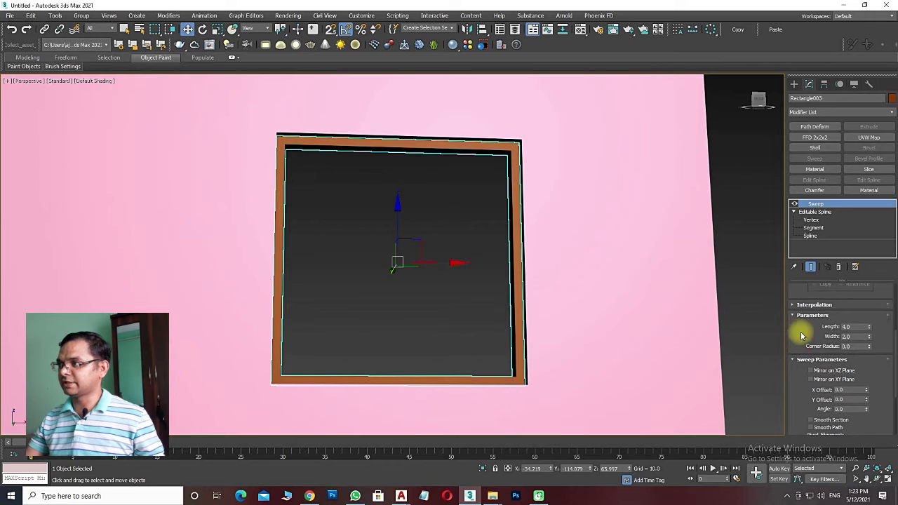
pyautogui.moveTo(868, 337)
pyautogui.mouseDown()
pyautogui.moveTo(867, 181)
pyautogui.moveTo(860, 337)
pyautogui.mouseUp()
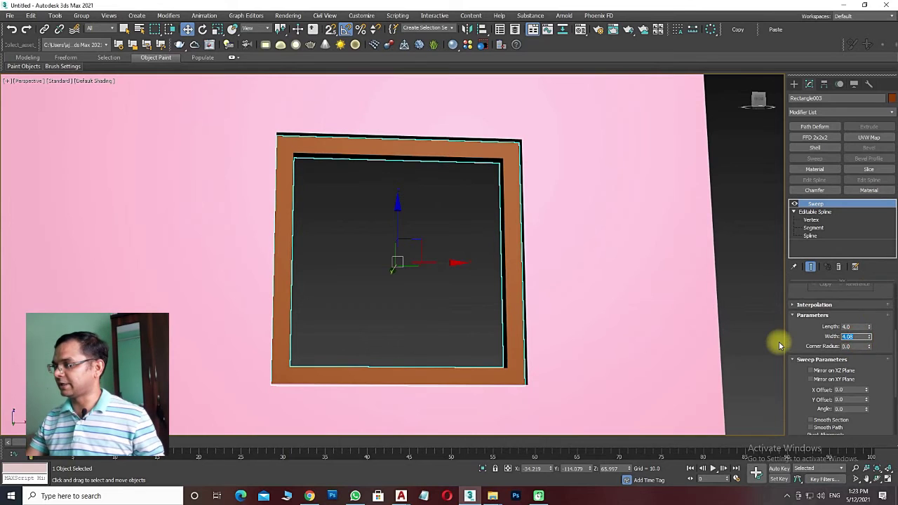
pyautogui.write('2')
pyautogui.press('Return')
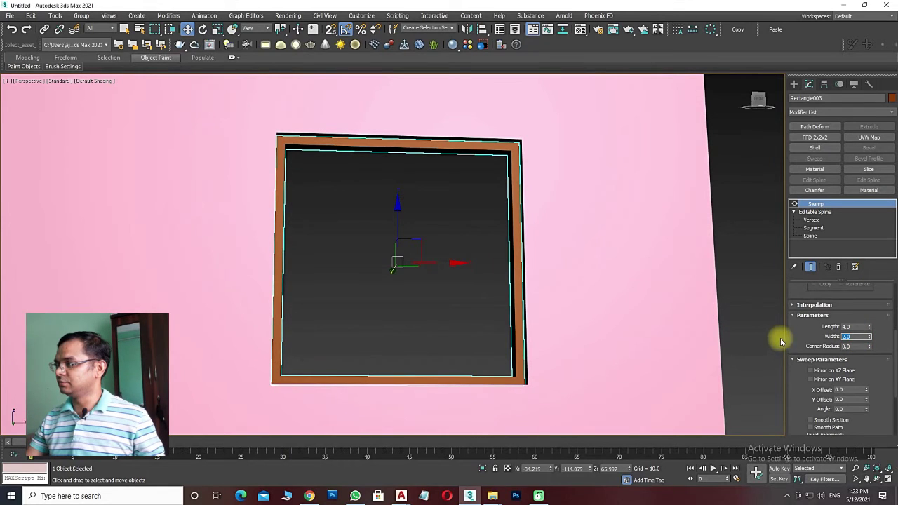
pyautogui.moveTo(807, 336); pyautogui.dragTo(799, 288)
pyautogui.moveTo(798, 357)
pyautogui.mouseDown()
pyautogui.moveTo(795, 305)
pyautogui.moveTo(794, 321)
pyautogui.mouseUp()
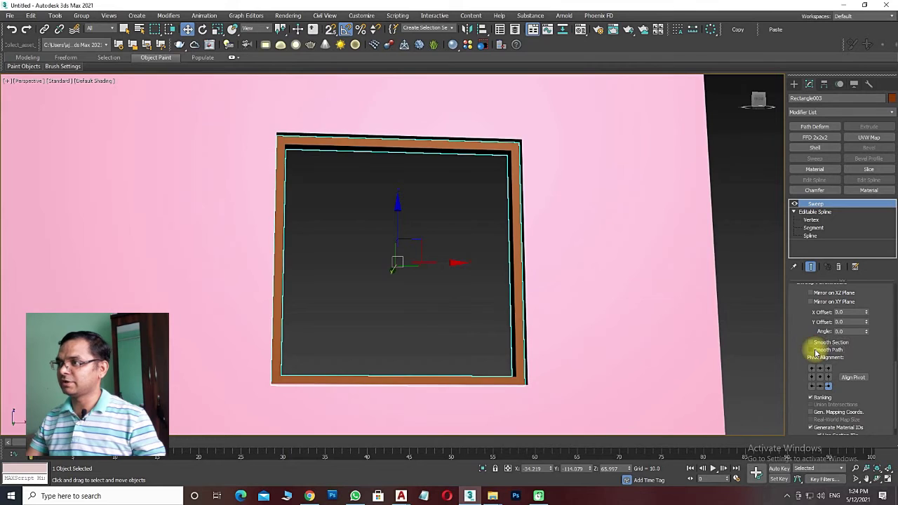
# Step: Inspect the frame with Edged Faces while orbiting, then view it from the Front
pyautogui.press('F4')
pyautogui.keyDown('alt'); pyautogui.moveTo(517, 290); pyautogui.dragTo(443, 261, button='middle'); pyautogui.keyUp('alt')
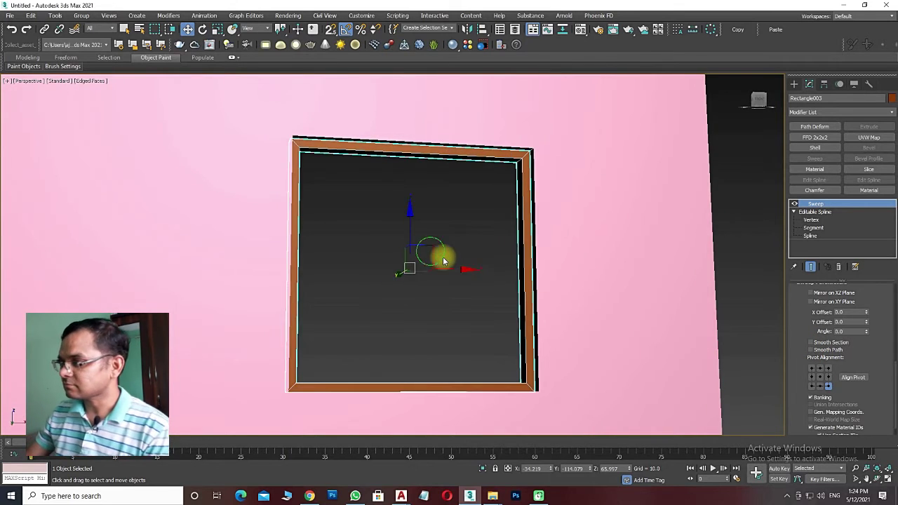
pyautogui.press('F4')
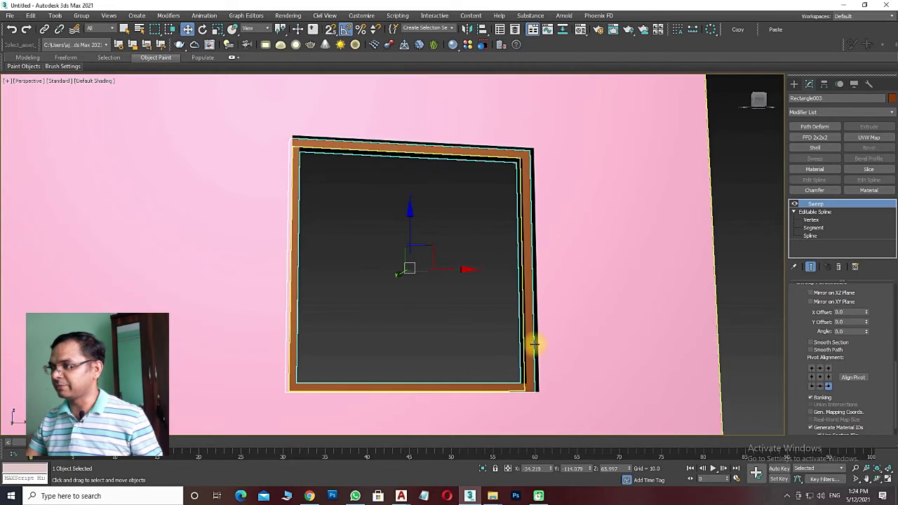
pyautogui.hotkey('shift', 'z')
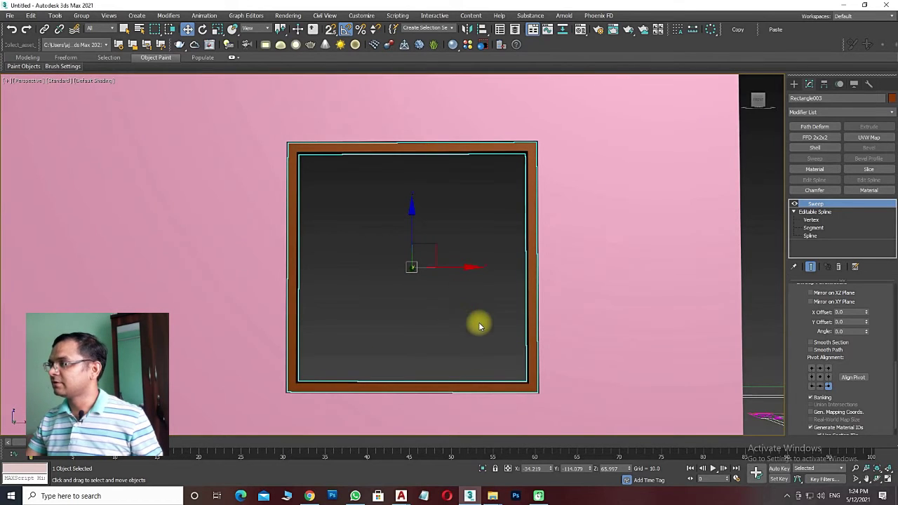
pyautogui.moveTo(489, 310); pyautogui.dragTo(465, 299, button='middle')
pyautogui.moveTo(800, 322); pyautogui.dragTo(799, 318)
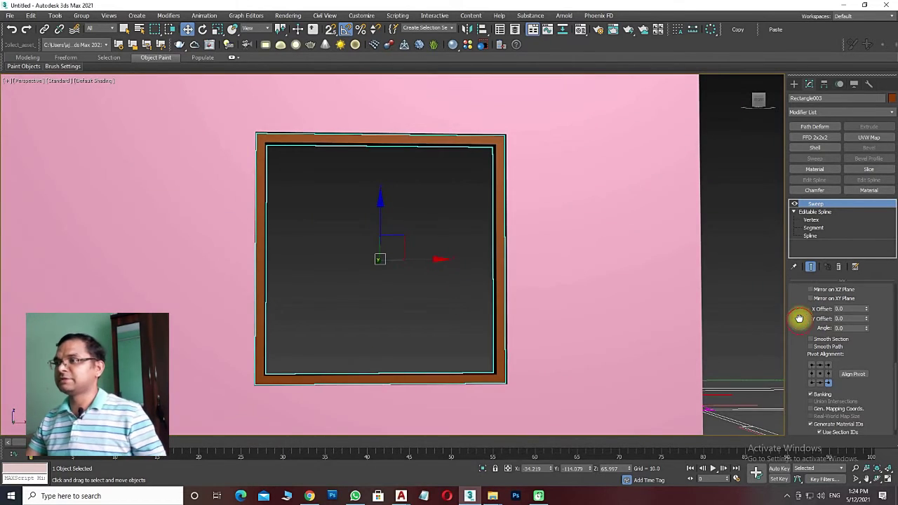
pyautogui.press('f')
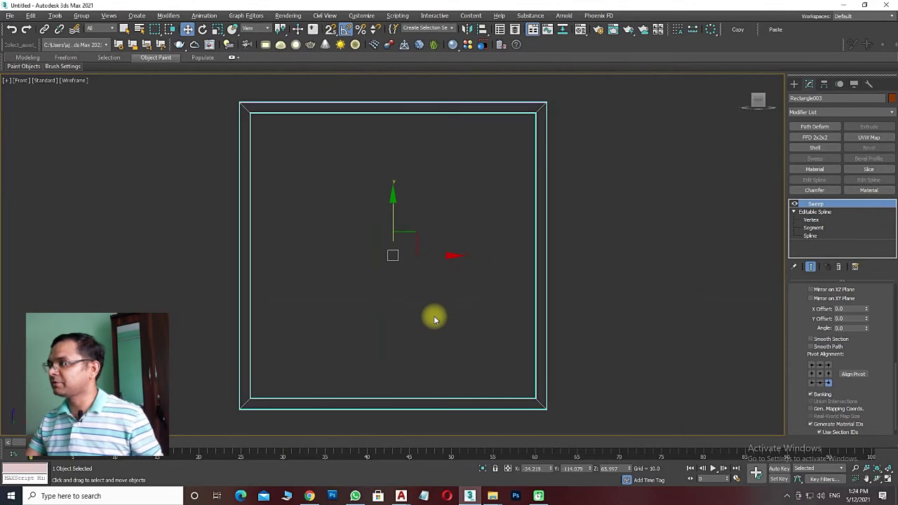
pyautogui.scroll(-3, 448, 244)
# Step: Draw Rectangle004 filling the inside of the frame and convert it to an Editable Spline
pyautogui.click(451, 203)
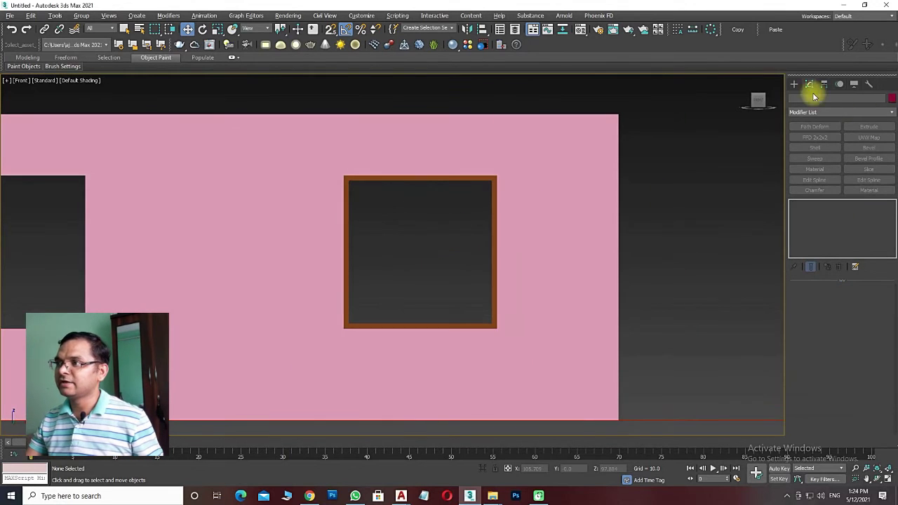
pyautogui.click(795, 84)
pyautogui.click(857, 148)
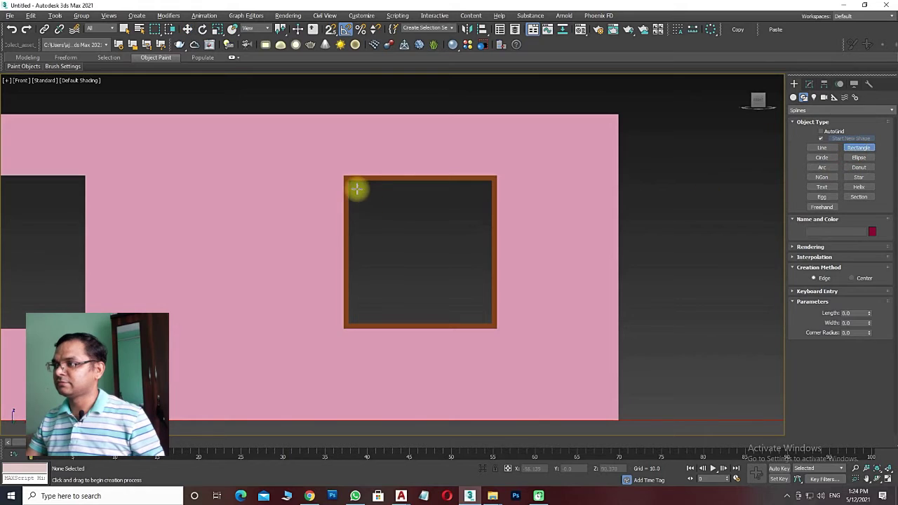
pyautogui.moveTo(349, 184); pyautogui.dragTo(488, 316)
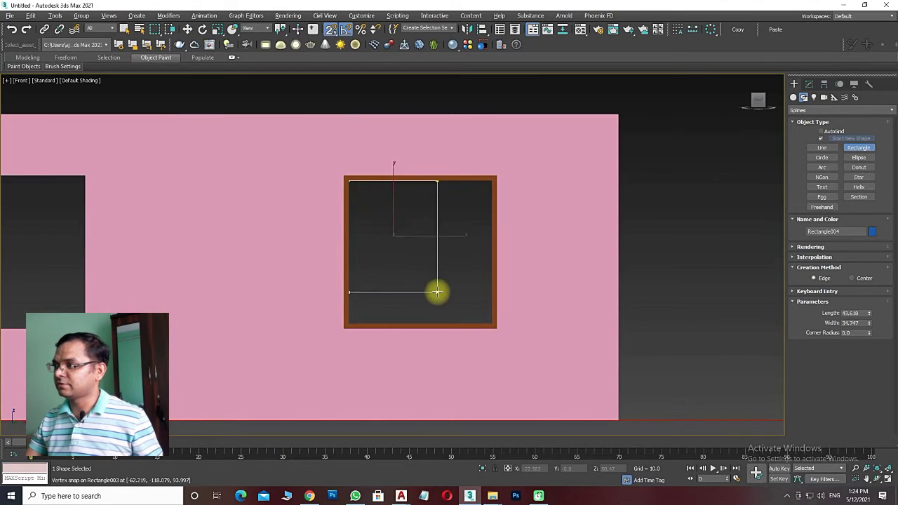
pyautogui.press('F3')
pyautogui.rightClick(505, 181)
pyautogui.rightClick(505, 178)
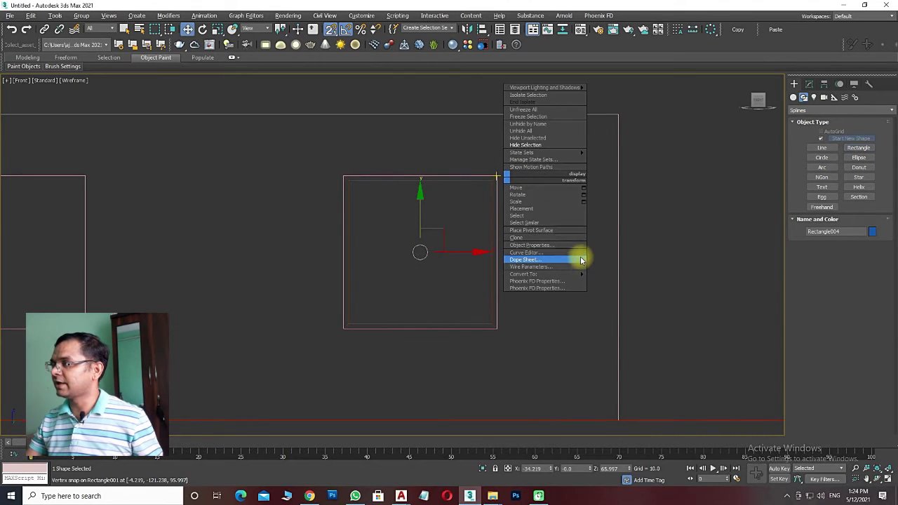
pyautogui.click(599, 274)
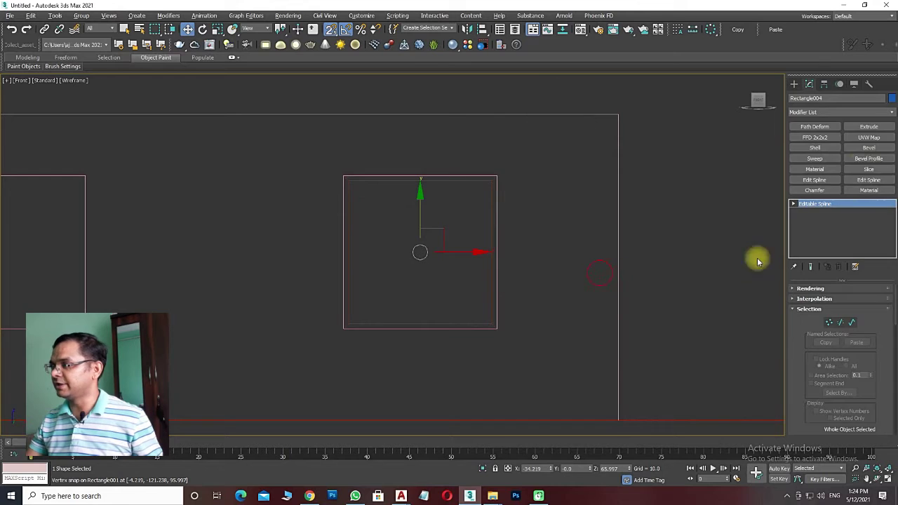
# Step: Extrude the rectangle by an Amount of 1.0 to make the glass pane
pyautogui.click(862, 128)
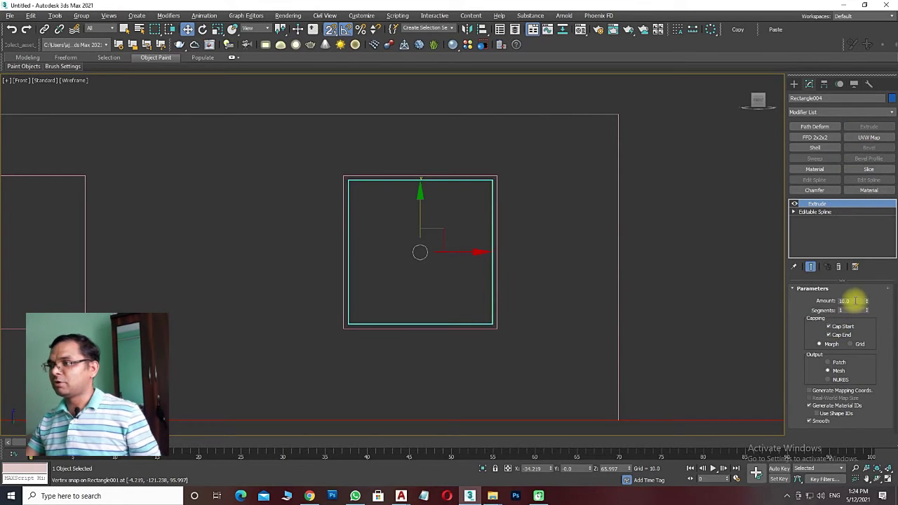
pyautogui.write('1')
pyautogui.press('Return')
pyautogui.press('t')
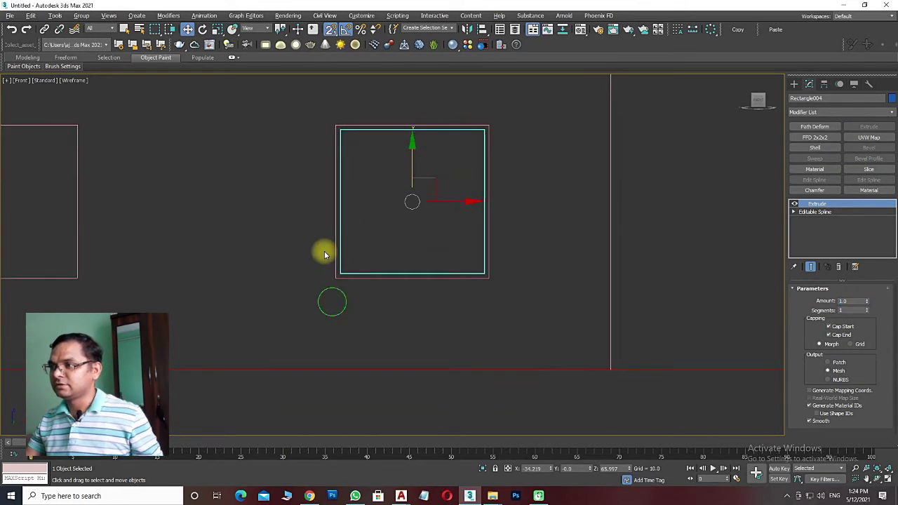
# Step: In Top view, move the thin pane onto the wall line inside the frame
pyautogui.scroll(-5, 324, 252)
pyautogui.moveTo(352, 250); pyautogui.dragTo(377, 207, button='middle')
pyautogui.scroll(3, 376, 206)
pyautogui.press('F3')
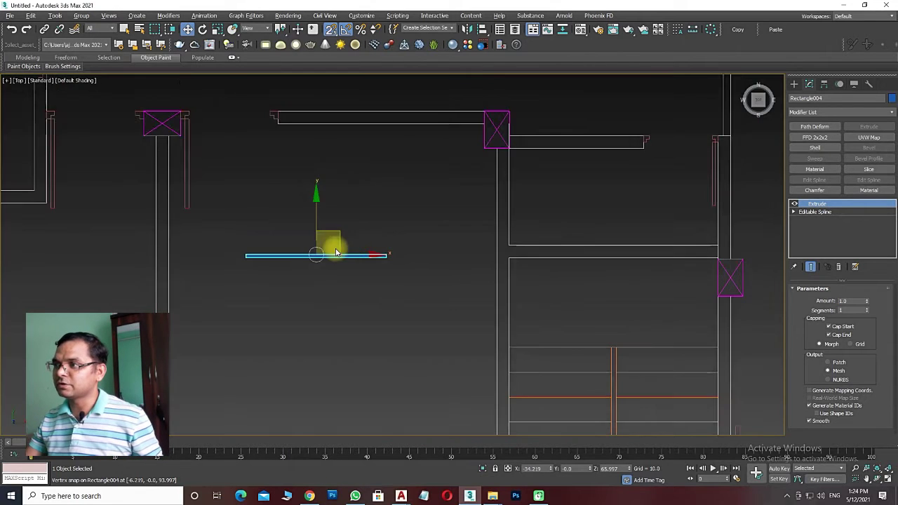
pyautogui.moveTo(329, 244); pyautogui.dragTo(345, 106, button='middle')
pyautogui.moveTo(344, 105); pyautogui.dragTo(357, 393)
pyautogui.press('F3')
pyautogui.moveTo(357, 393); pyautogui.dragTo(350, 245, button='middle')
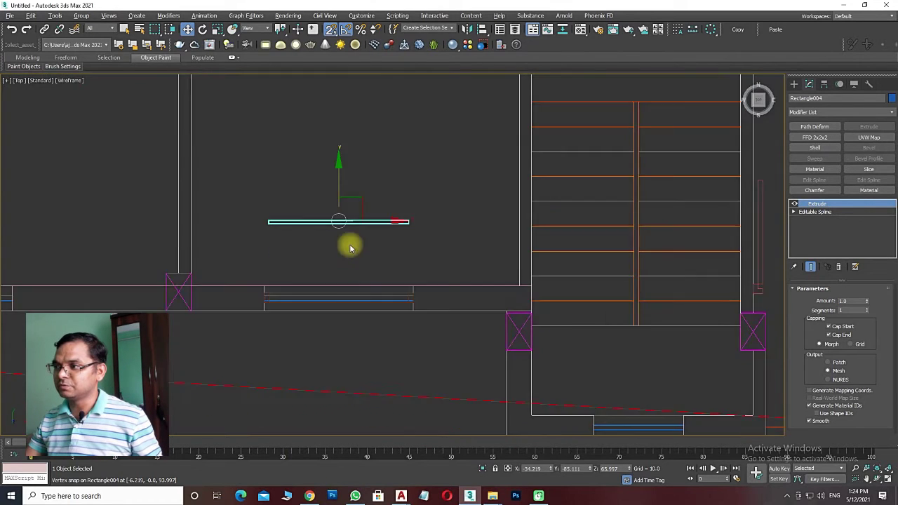
pyautogui.scroll(2, 351, 245)
pyautogui.moveTo(336, 163); pyautogui.dragTo(335, 314)
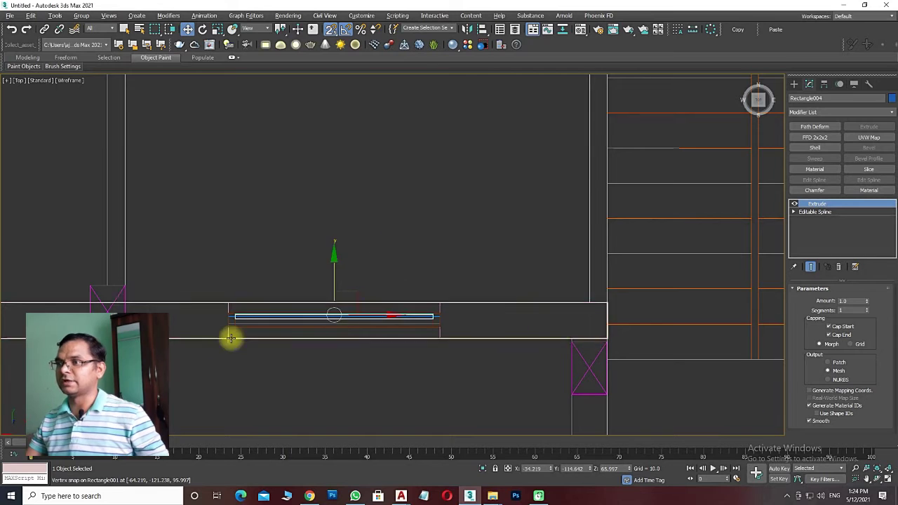
pyautogui.scroll(3, 231, 336)
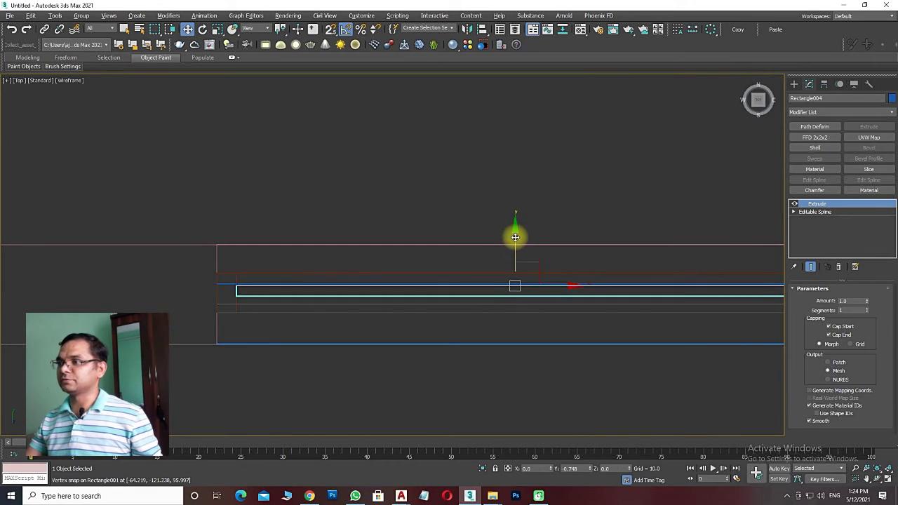
# Step: Orbit to check the pane in perspective and select the brown frame along with it
pyautogui.press('F3')
pyautogui.moveTo(455, 316)
pyautogui.keyDown('alt'); pyautogui.mouseDown(button='middle')
pyautogui.moveTo(444, 348)
pyautogui.moveTo(370, 356)
pyautogui.mouseUp(button='middle'); pyautogui.keyUp('alt')
pyautogui.scroll(3, 463, 343)
pyautogui.scroll(-4, 469, 343)
pyautogui.scroll(4, 382, 356)
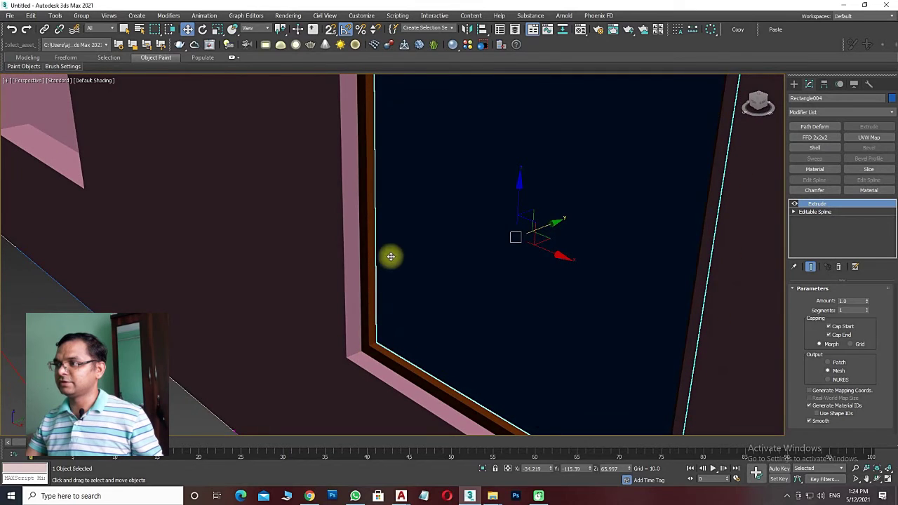
pyautogui.keyDown('ctrl'); pyautogui.click(366, 244); pyautogui.keyUp('ctrl')
pyautogui.scroll(-4, 392, 280)
pyautogui.keyDown('alt'); pyautogui.moveTo(411, 311); pyautogui.dragTo(474, 334, button='middle'); pyautogui.keyUp('alt')
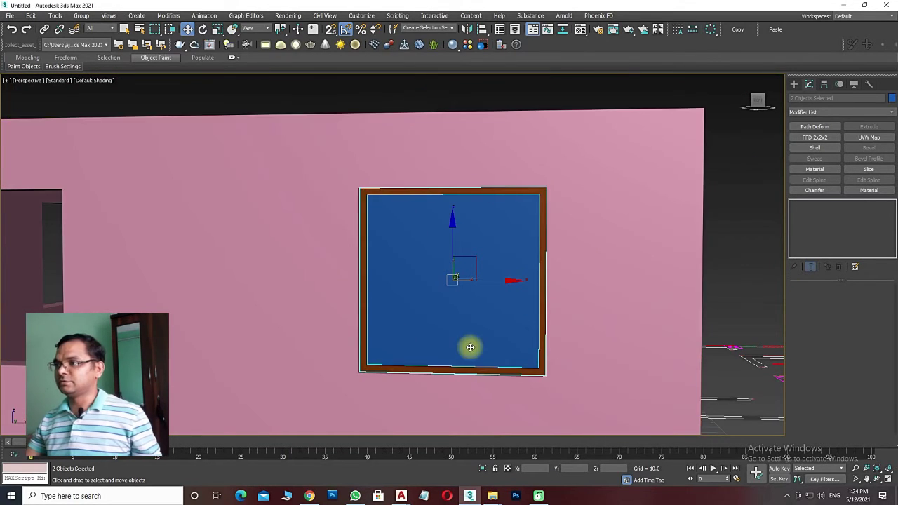
# Step: Group the frame and glass pane together as WINDOW
pyautogui.press('f')
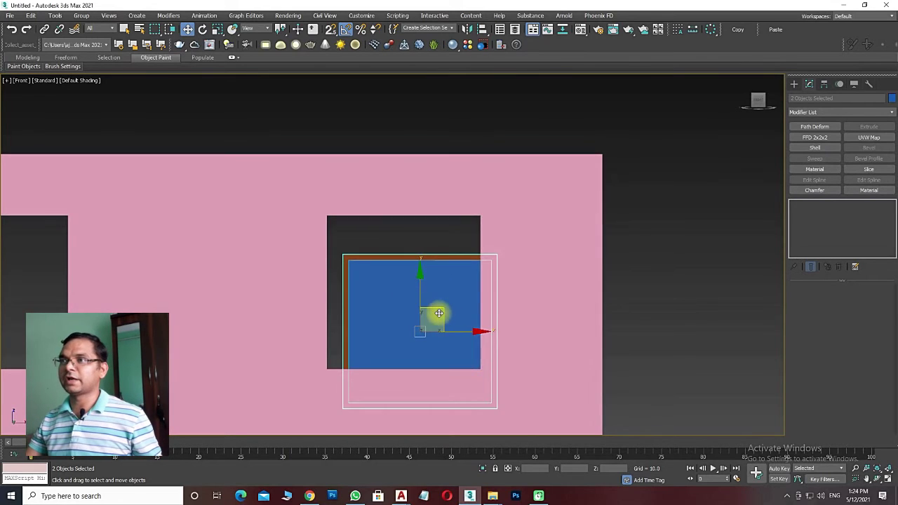
pyautogui.moveTo(427, 271); pyautogui.dragTo(763, 301)
pyautogui.moveTo(763, 300); pyautogui.dragTo(713, 296, button='middle')
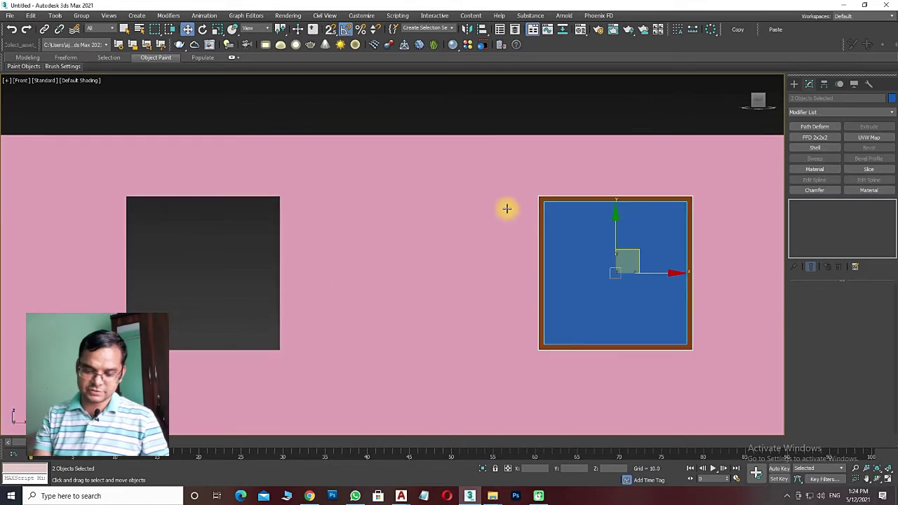
pyautogui.click(81, 15)
pyautogui.click(89, 28)
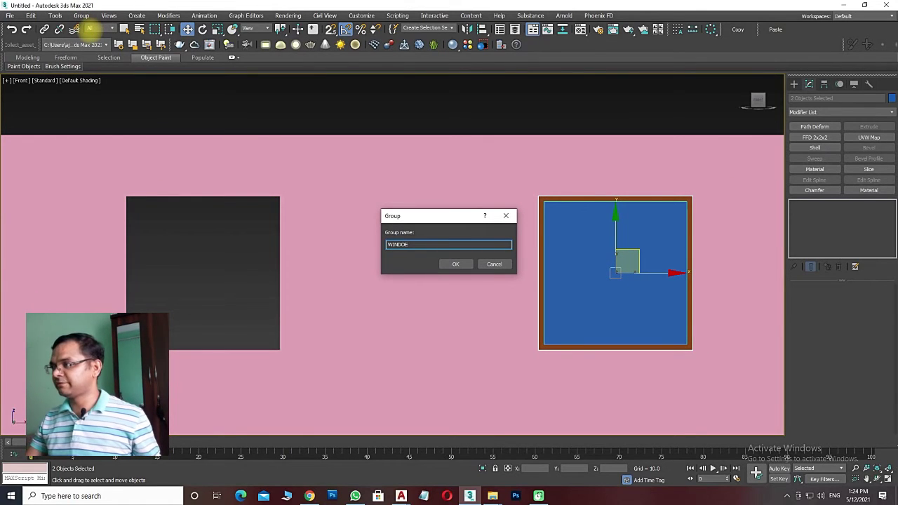
pyautogui.write('W')
pyautogui.press('Return')
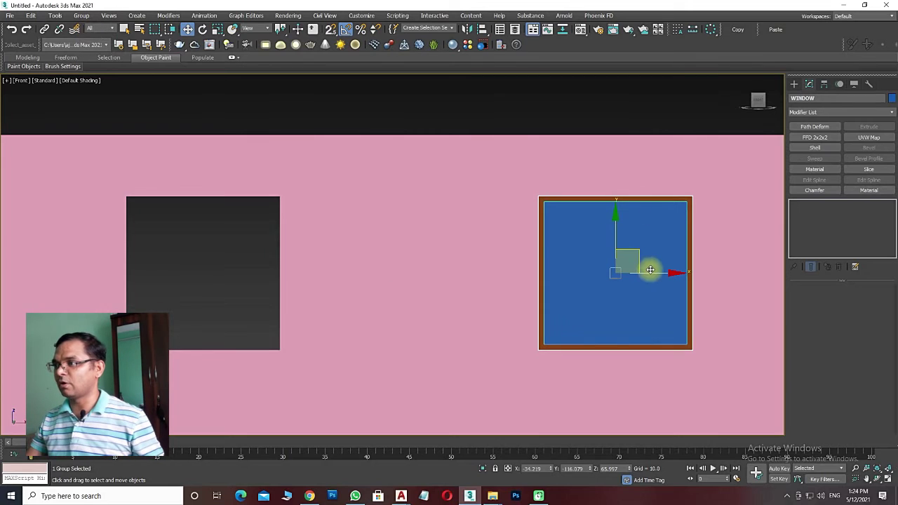
# Step: Clone an instanced copy, WINDOW001, and vertex-snap it into the left opening
pyautogui.keyDown('shift'); pyautogui.moveTo(652, 272); pyautogui.dragTo(294, 272); pyautogui.keyUp('shift')
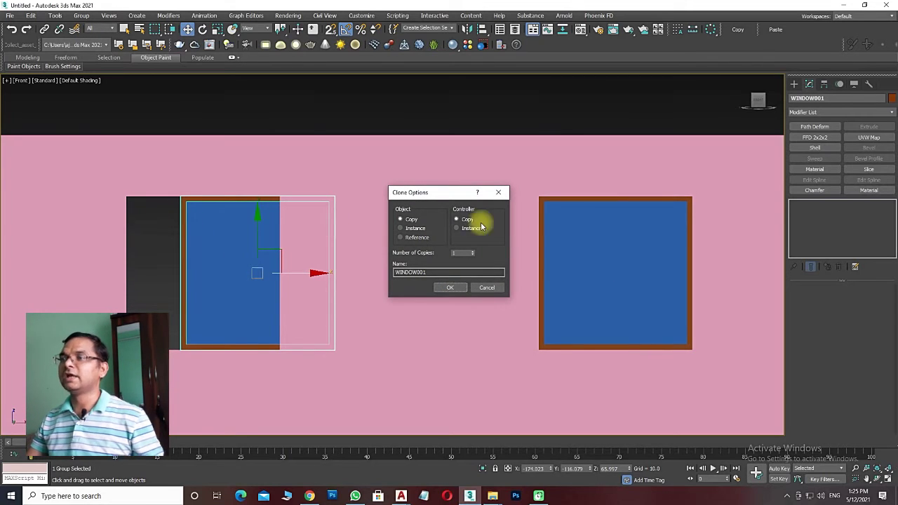
pyautogui.click(415, 229)
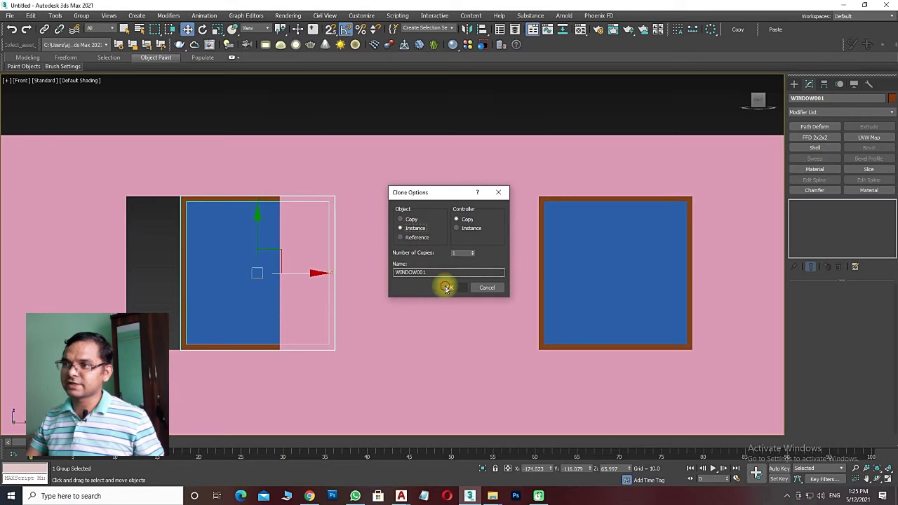
pyautogui.click(447, 287)
pyautogui.press('F3')
pyautogui.press('s')
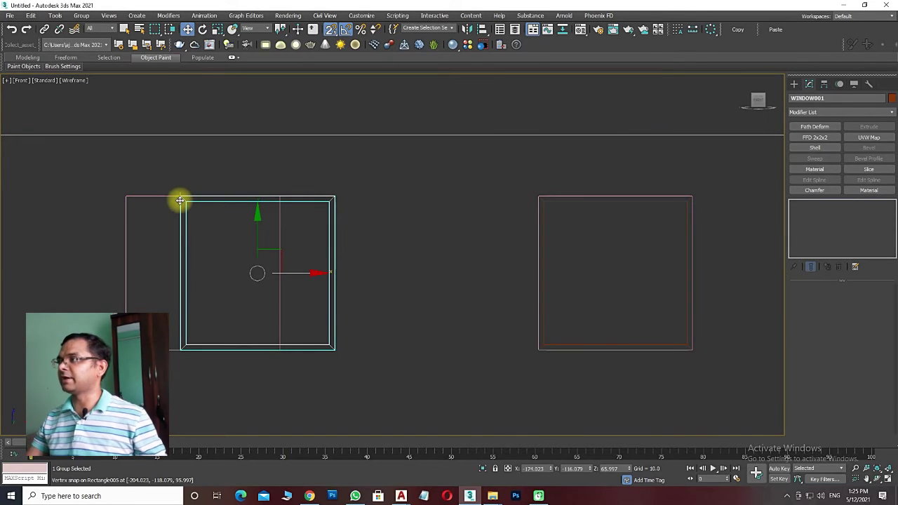
pyautogui.moveTo(180, 200); pyautogui.dragTo(127, 199)
pyautogui.press('s')
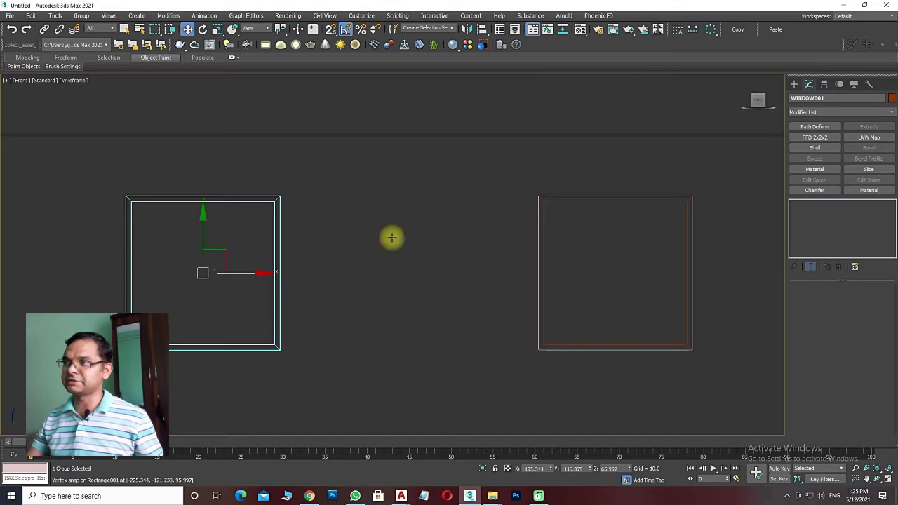
pyautogui.press('F3')
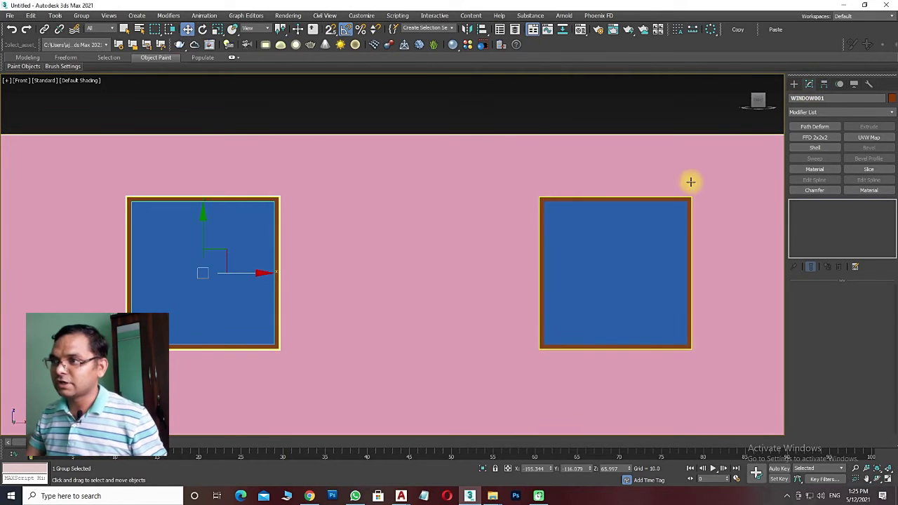
pyautogui.click(381, 100)
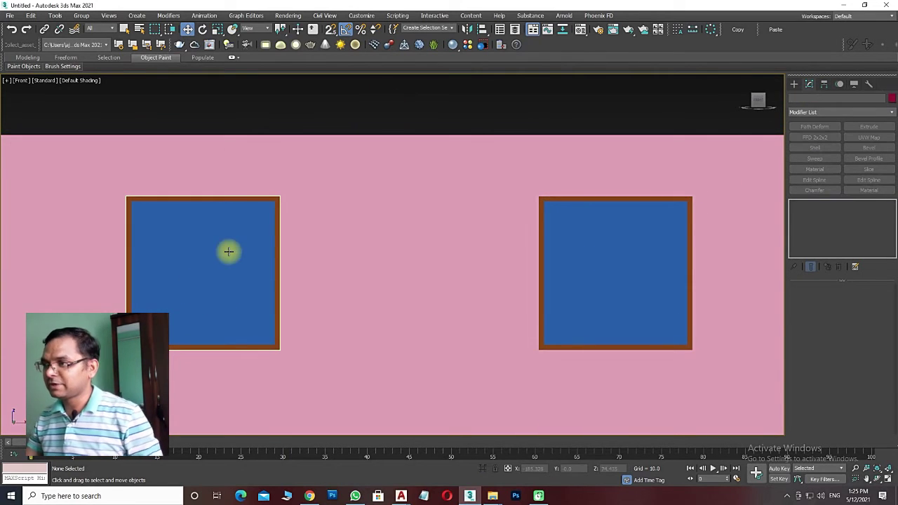
# Step: Select the left window, frame it in Front view, and open its group for editing
pyautogui.click(215, 202)
pyautogui.press('z')
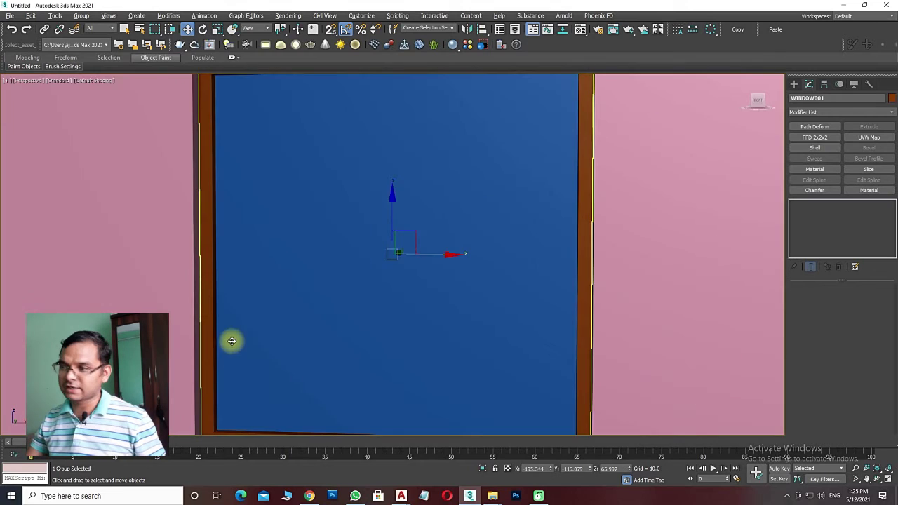
pyautogui.press('p')
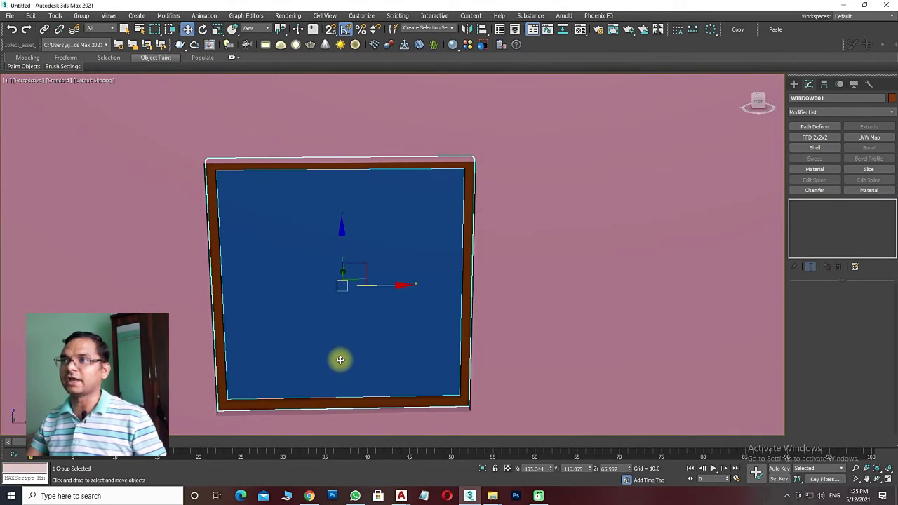
pyautogui.press('f')
pyautogui.press('z')
pyautogui.scroll(-2, 227, 184)
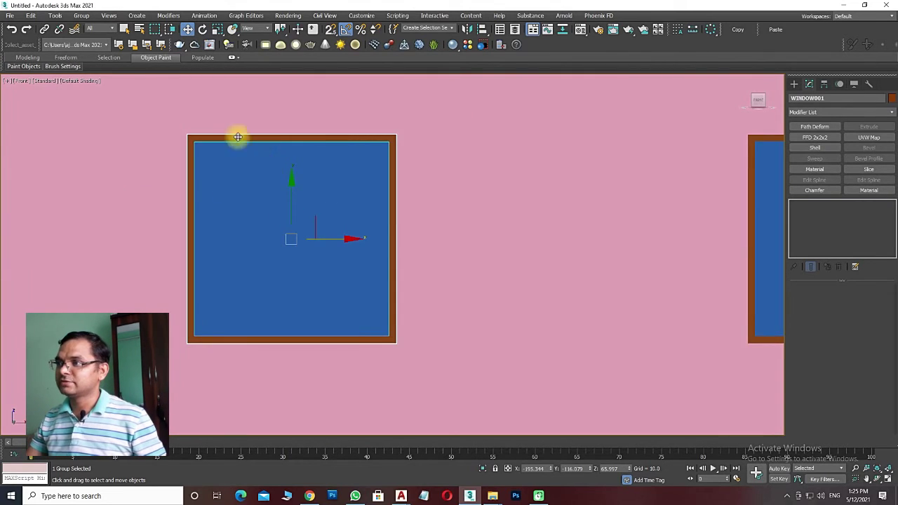
pyautogui.click(81, 15)
pyautogui.click(91, 55)
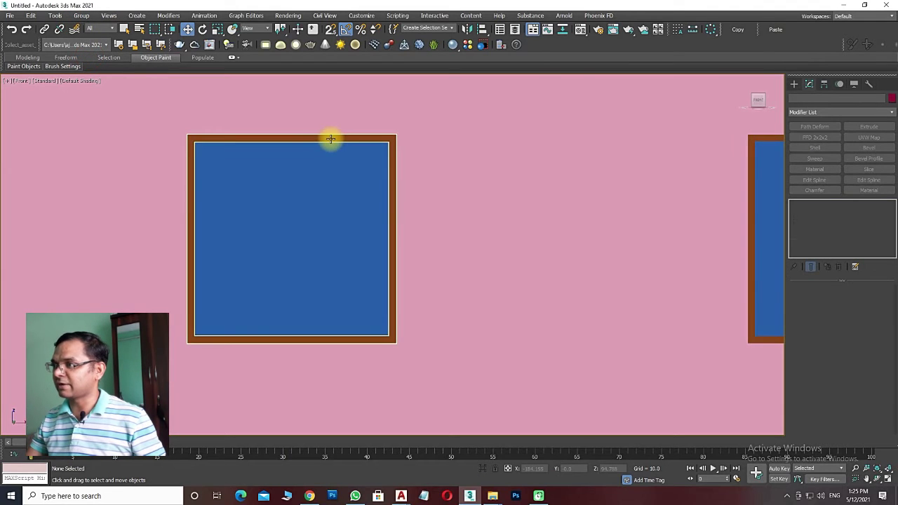
# Step: Select the frame's left side segment; a first misplaced copy toward the centre is deleted
pyautogui.click(331, 138)
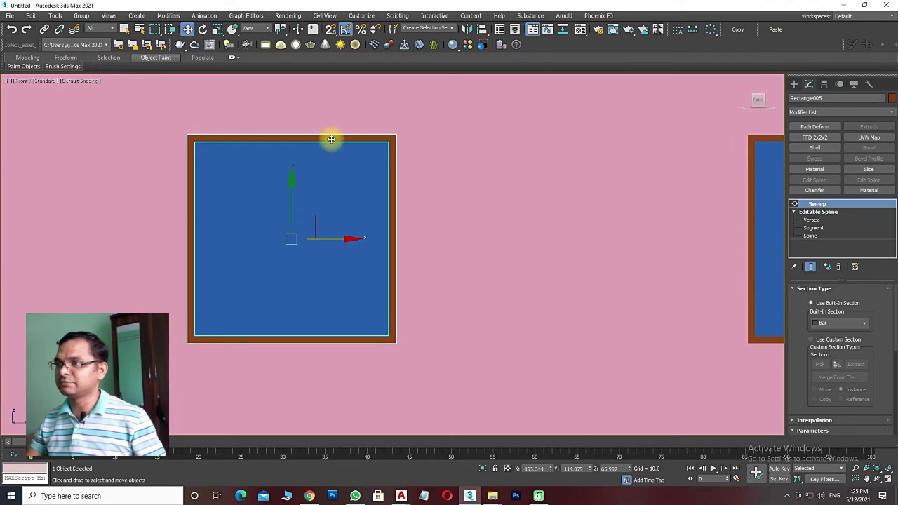
pyautogui.click(820, 228)
pyautogui.click(260, 230)
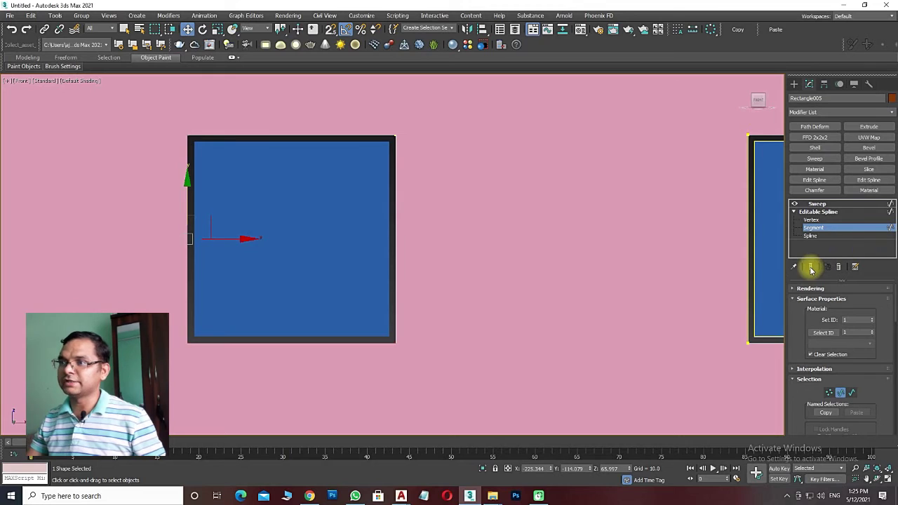
pyautogui.click(810, 268)
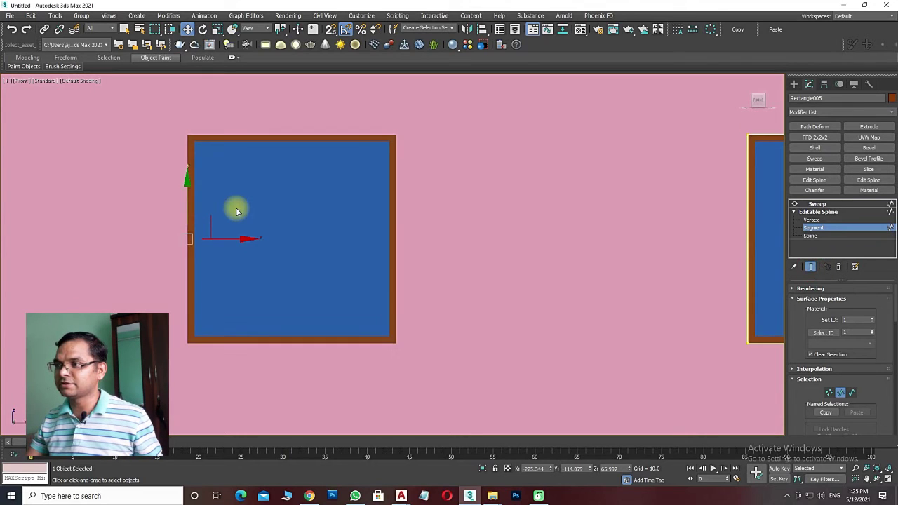
pyautogui.press('F3')
pyautogui.keyDown('shift'); pyautogui.moveTo(226, 237); pyautogui.dragTo(322, 244); pyautogui.keyUp('shift')
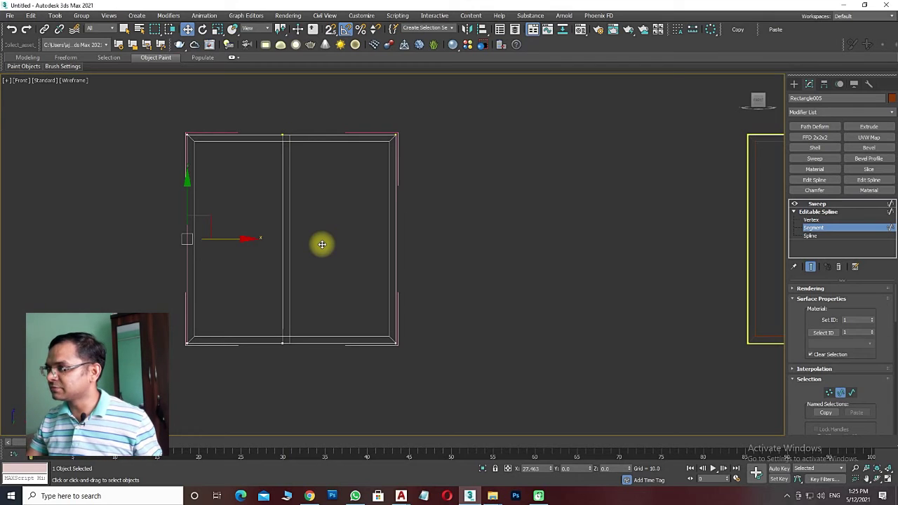
pyautogui.press('Delete')
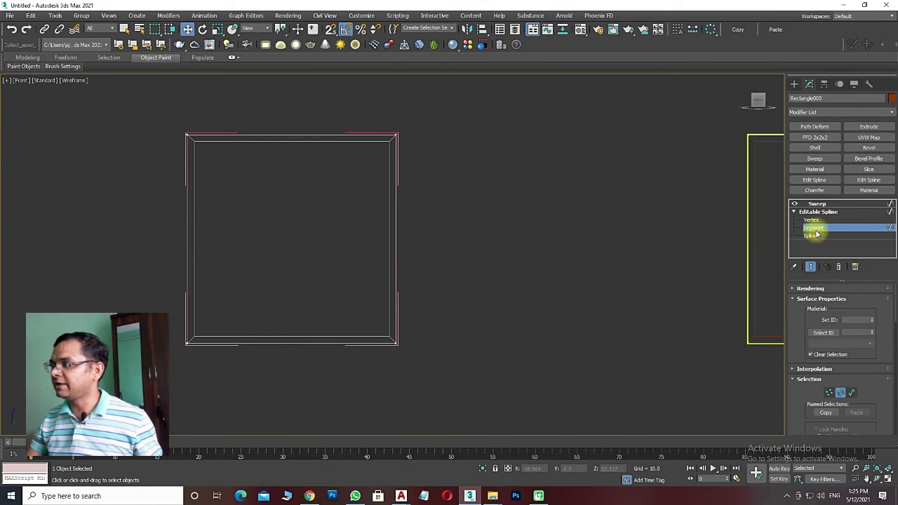
# Step: Copy the frame's left segment to the window centre as the mullion
pyautogui.click(816, 229)
pyautogui.click(812, 230)
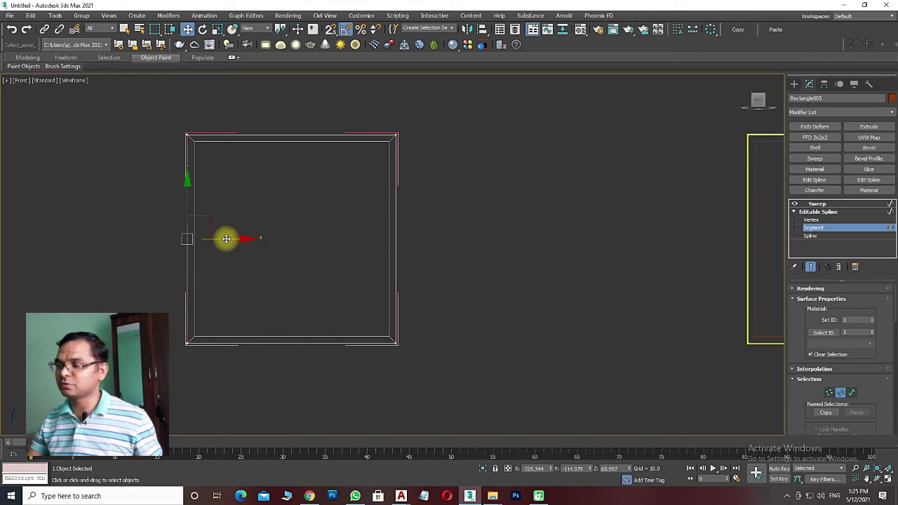
pyautogui.moveTo(226, 238); pyautogui.dragTo(324, 236)
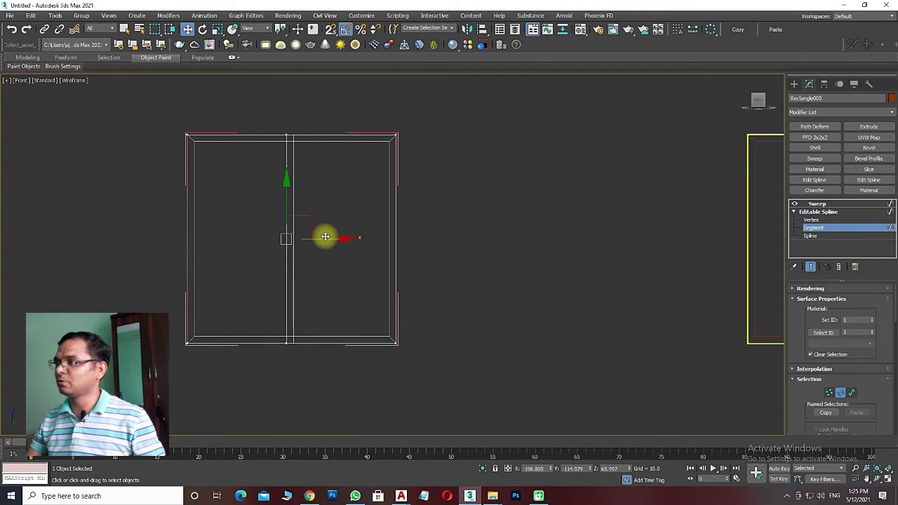
pyautogui.press('F3')
pyautogui.hotkey('ctrl', 'alt', 'z')
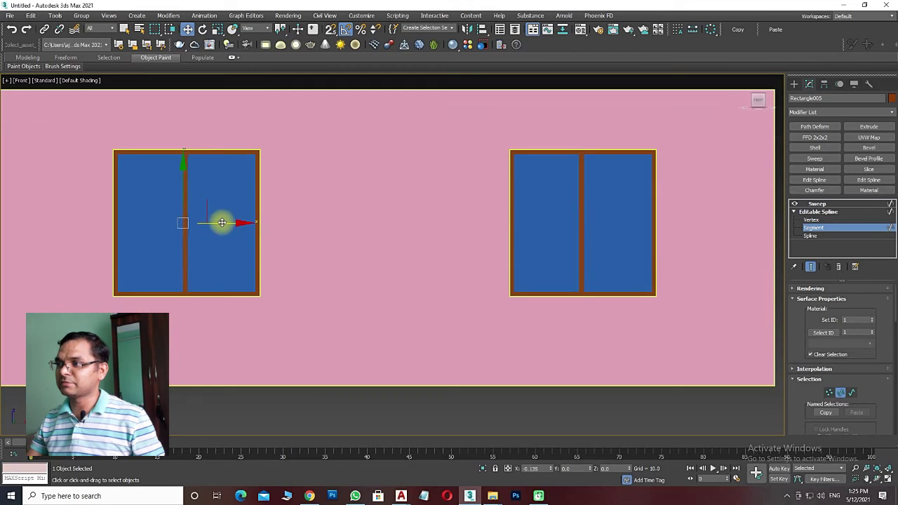
pyautogui.moveTo(221, 222); pyautogui.dragTo(330, 232, button='middle')
pyautogui.scroll(2, 335, 226)
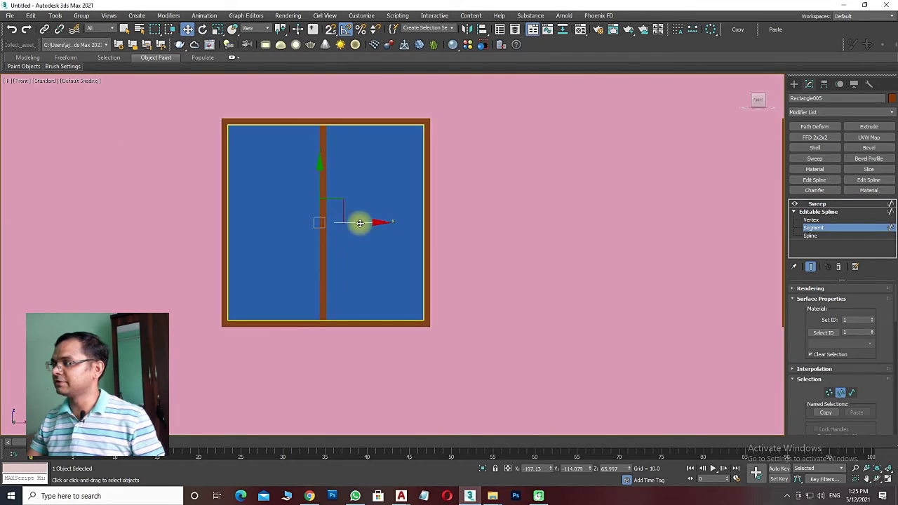
# Step: Vertex-snap the mullion's bottom and top ends onto the frame's base and top
pyautogui.press('F3')
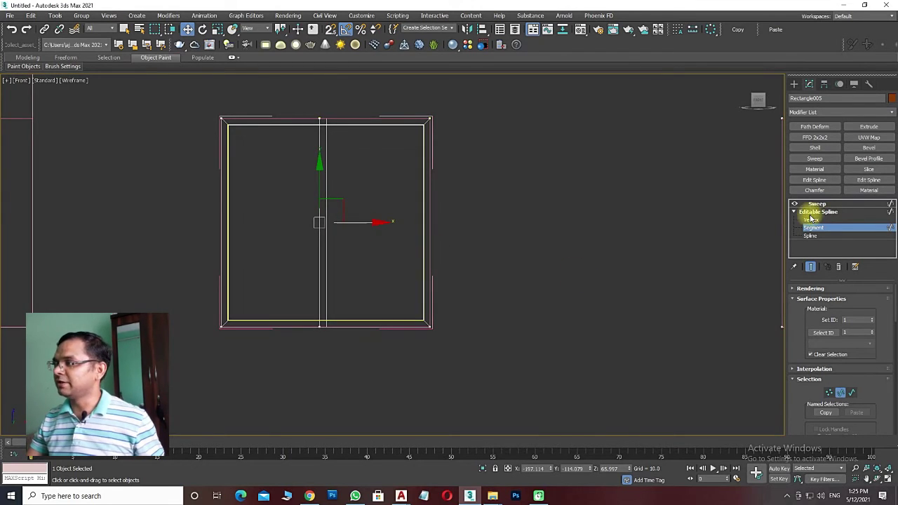
pyautogui.click(811, 219)
pyautogui.moveTo(436, 332)
pyautogui.mouseDown()
pyautogui.moveTo(397, 305)
pyautogui.moveTo(295, 367)
pyautogui.mouseUp()
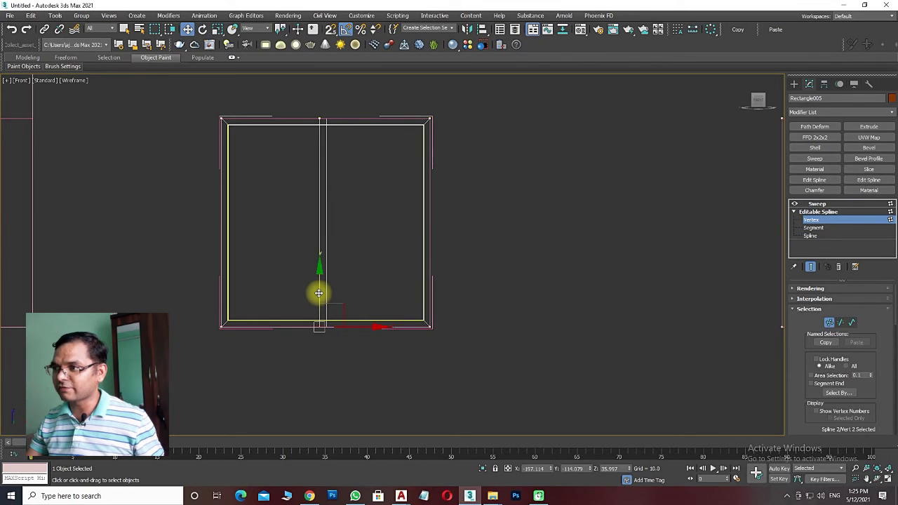
pyautogui.press('s')
pyautogui.moveTo(318, 293); pyautogui.dragTo(227, 315)
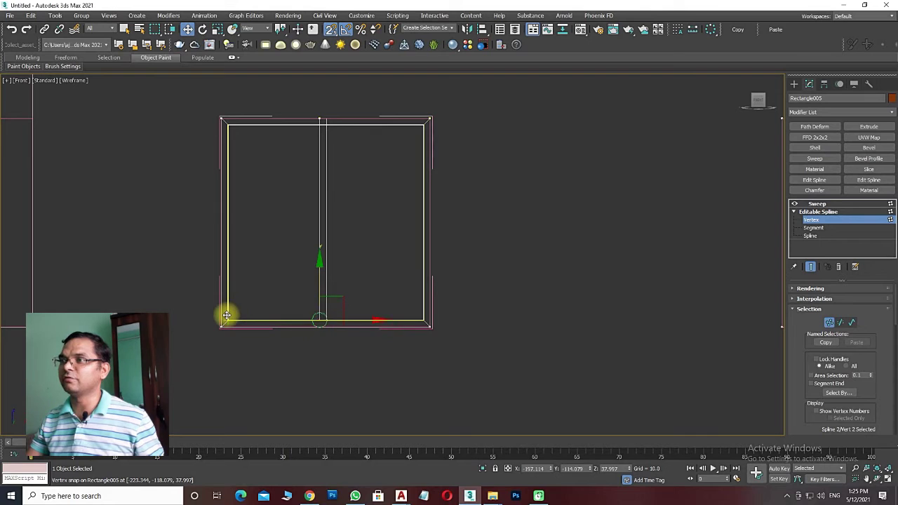
pyautogui.moveTo(321, 86); pyautogui.dragTo(234, 134)
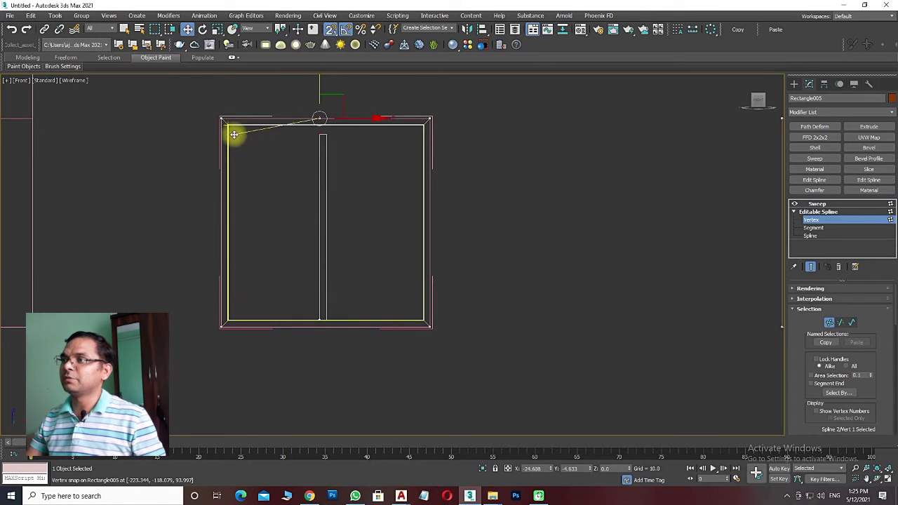
pyautogui.scroll(5, 328, 121)
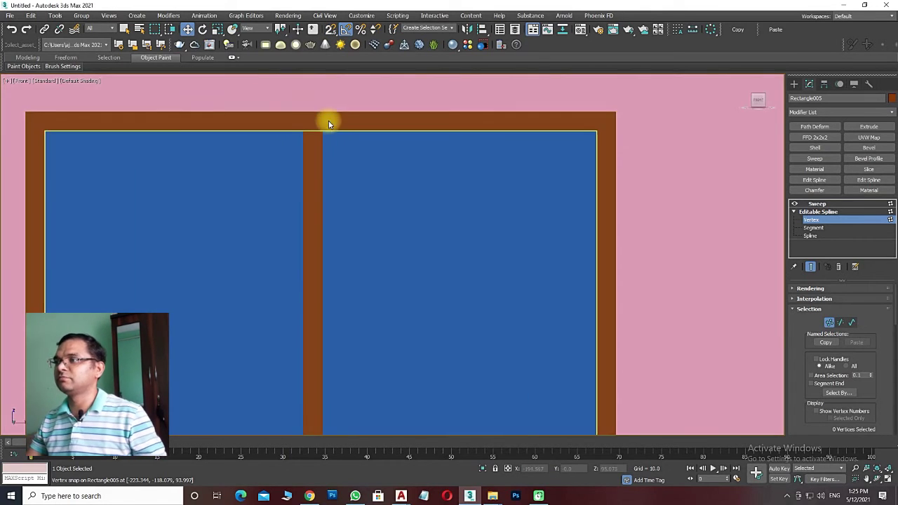
pyautogui.click(817, 203)
pyautogui.press('z')
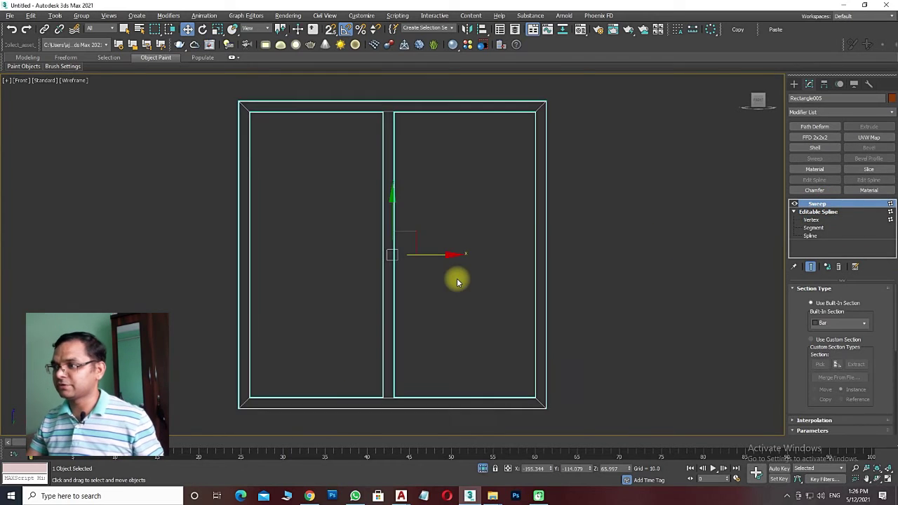
pyautogui.press('F3')
pyautogui.press('p')
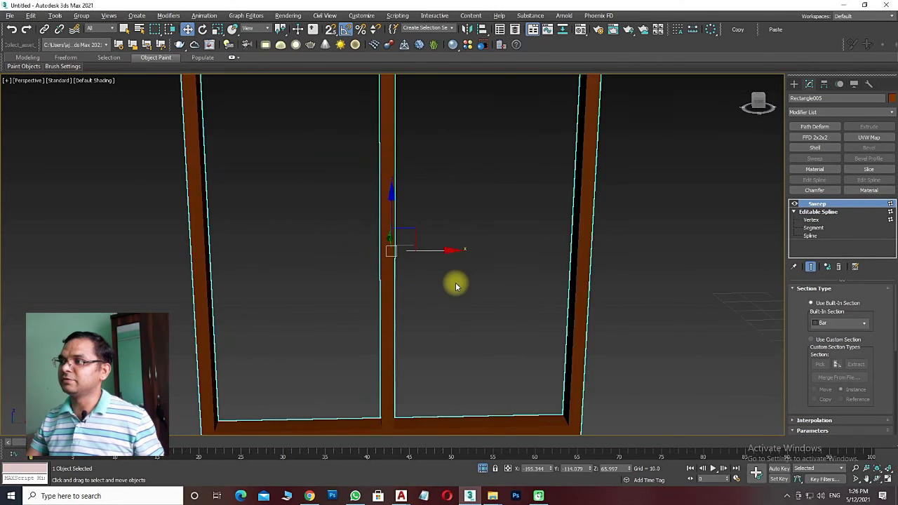
pyautogui.moveTo(455, 282)
pyautogui.keyDown('alt'); pyautogui.mouseDown(button='middle')
pyautogui.moveTo(455, 297)
pyautogui.moveTo(495, 179)
pyautogui.moveTo(400, 236)
pyautogui.moveTo(399, 257)
pyautogui.moveTo(392, 251)
pyautogui.mouseUp(button='middle'); pyautogui.keyUp('alt')
pyautogui.scroll(-3, 401, 238)
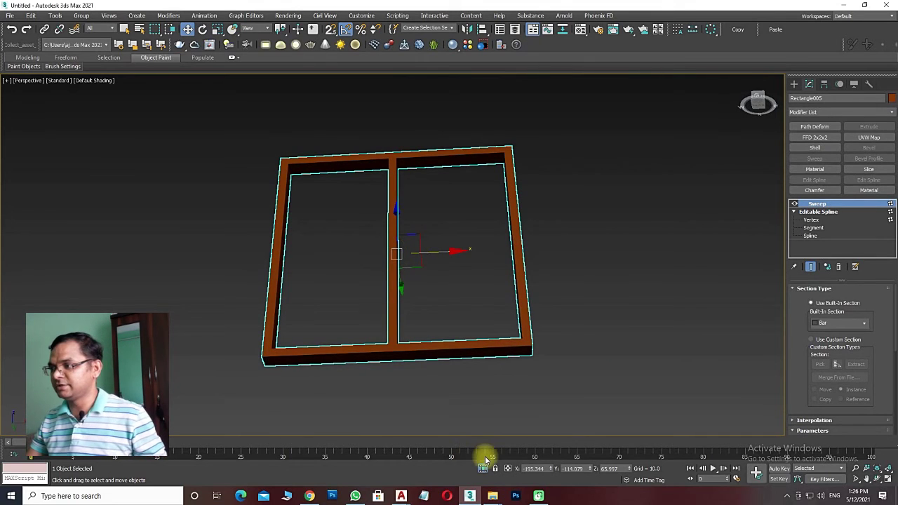
pyautogui.press('f')
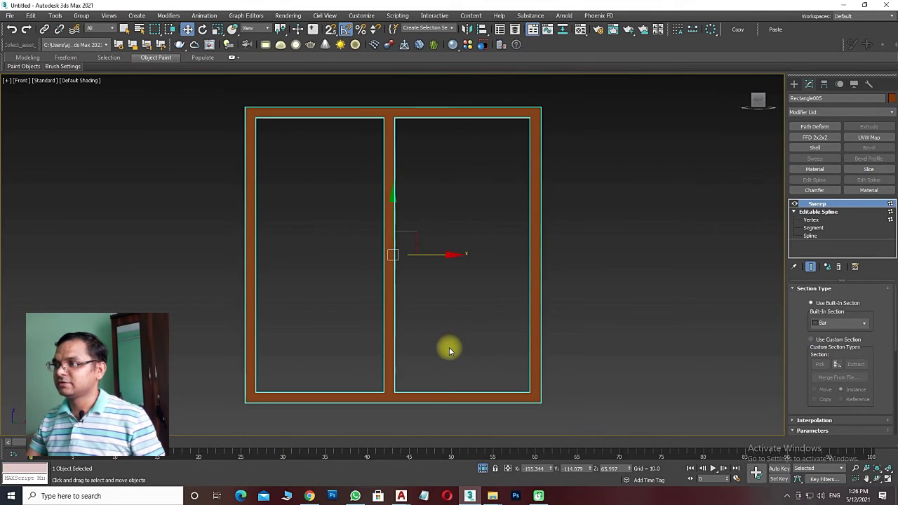
pyautogui.click(484, 467)
pyautogui.scroll(-4, 446, 201)
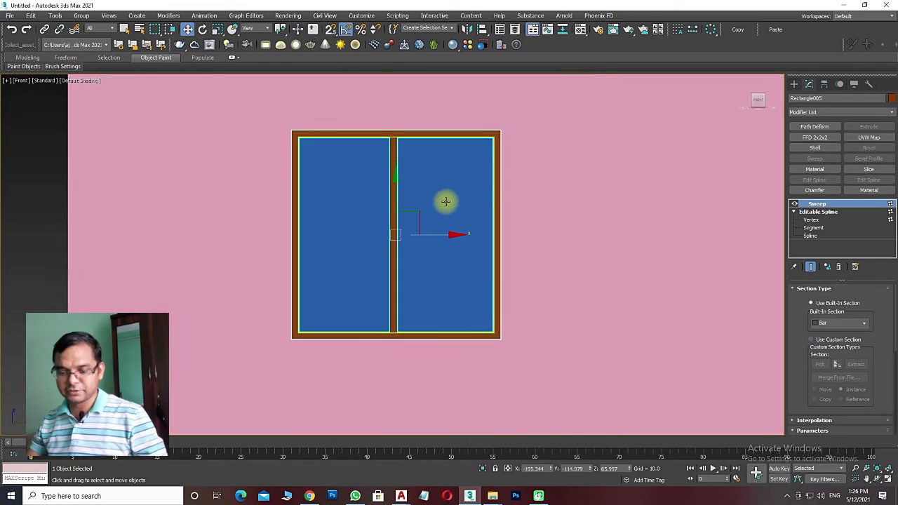
pyautogui.moveTo(445, 201); pyautogui.dragTo(447, 224, button='middle')
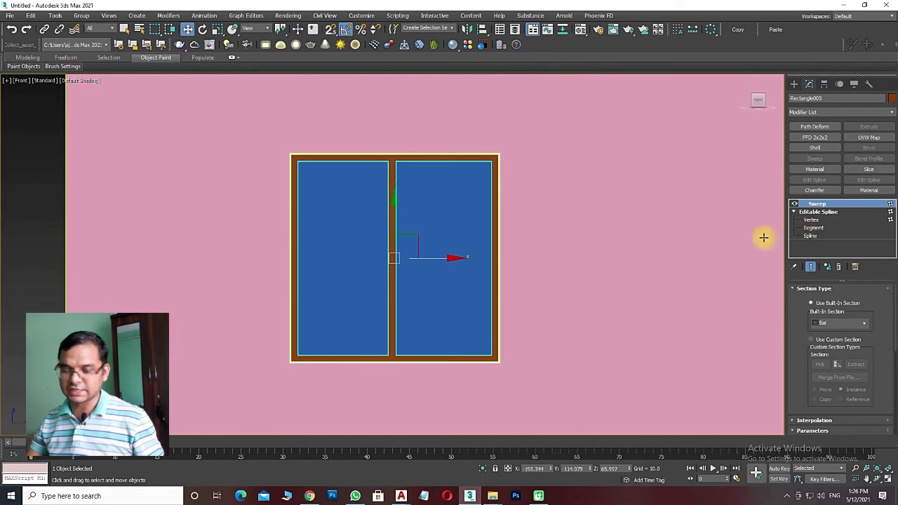
pyautogui.press('p')
pyautogui.scroll(3, 443, 312)
pyautogui.scroll(2, 441, 313)
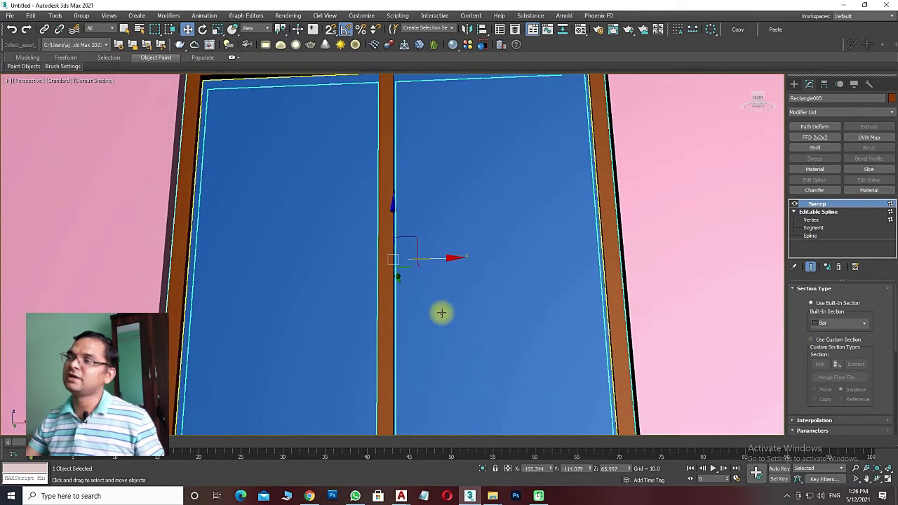
pyautogui.press('f')
pyautogui.scroll(2, 440, 312)
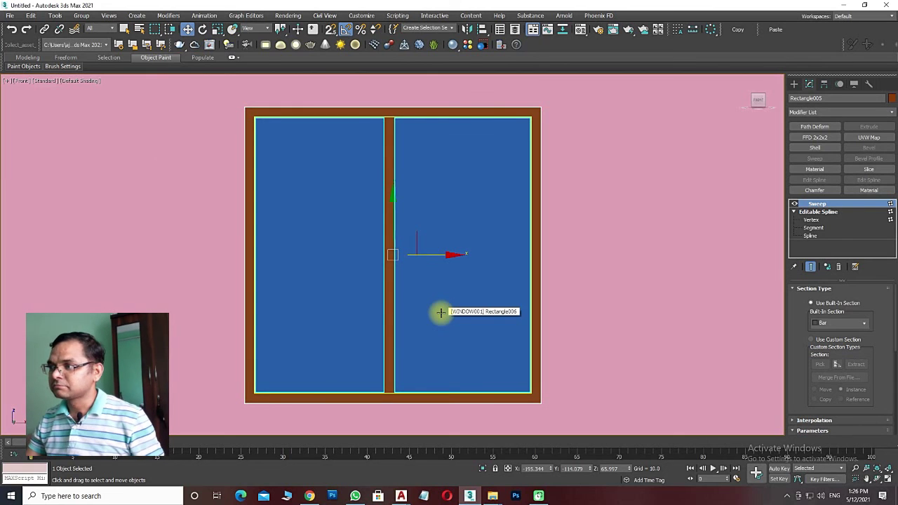
pyautogui.click(810, 235)
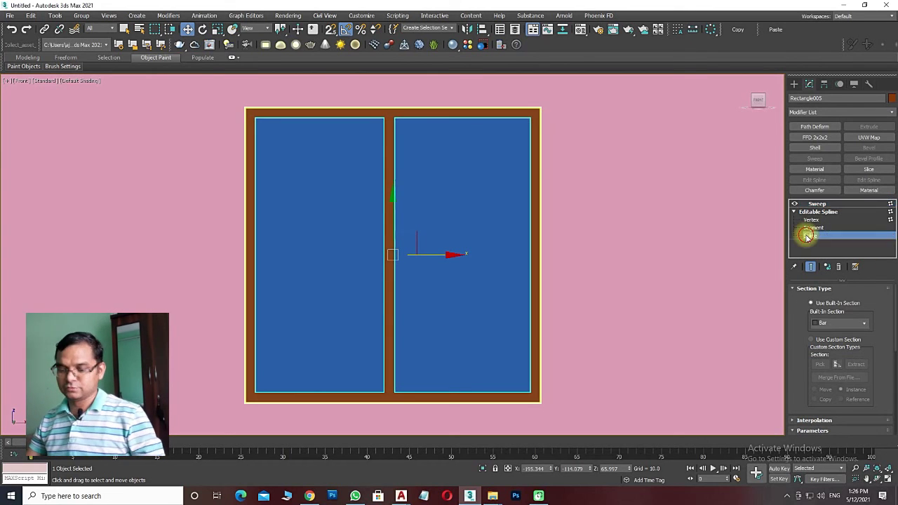
pyautogui.scroll(-2, 402, 334)
pyautogui.click(816, 204)
pyautogui.press('p')
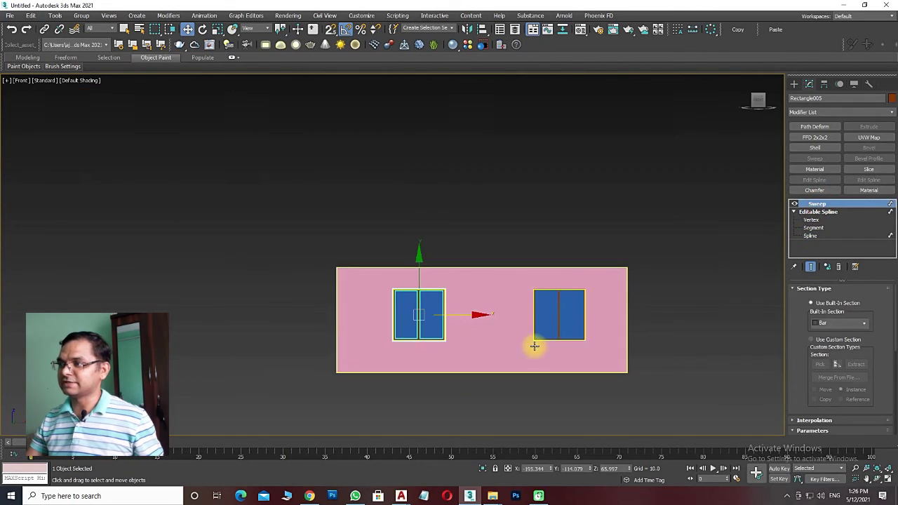
pyautogui.scroll(4, 478, 334)
pyautogui.scroll(-2, 478, 334)
pyautogui.scroll(-3, 459, 301)
pyautogui.scroll(-2, 471, 310)
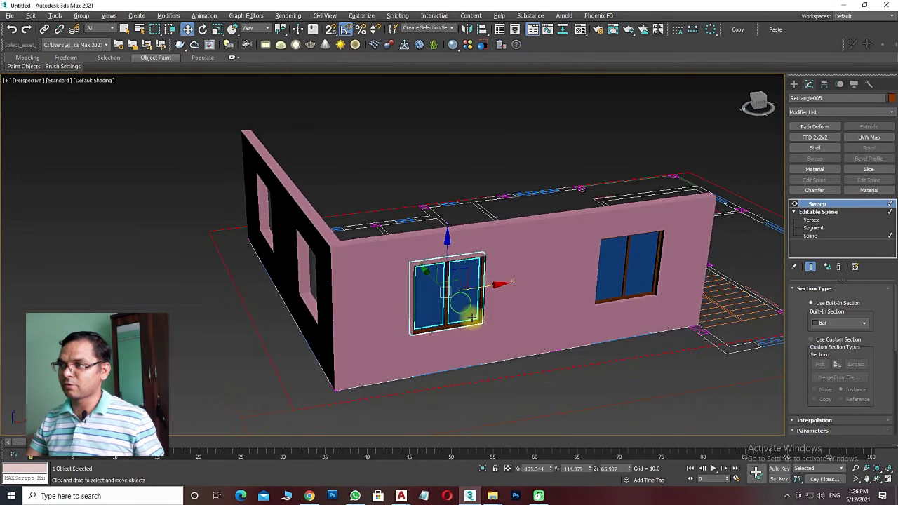
pyautogui.scroll(-1, 517, 332)
pyautogui.keyDown('alt'); pyautogui.moveTo(518, 332); pyautogui.dragTo(487, 314, button='middle'); pyautogui.keyUp('alt')
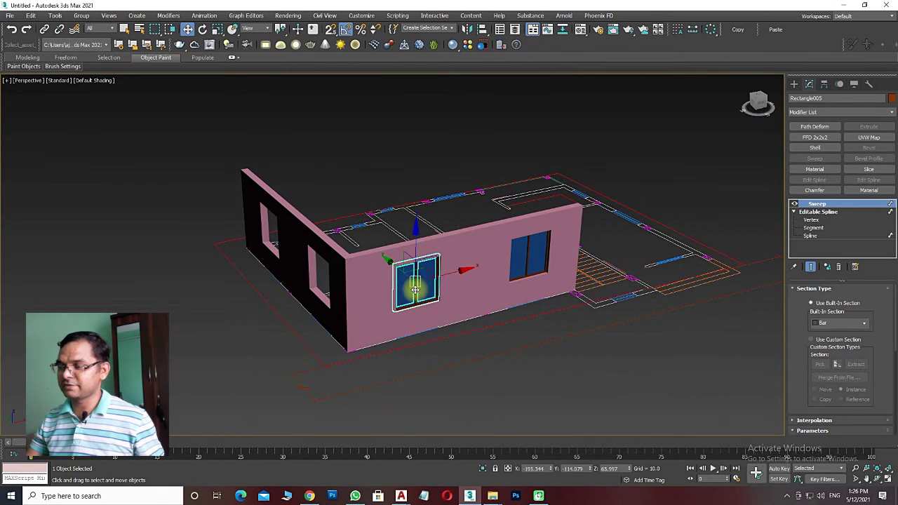
pyautogui.keyDown('alt'); pyautogui.moveTo(332, 312); pyautogui.dragTo(327, 297, button='middle'); pyautogui.keyUp('alt')
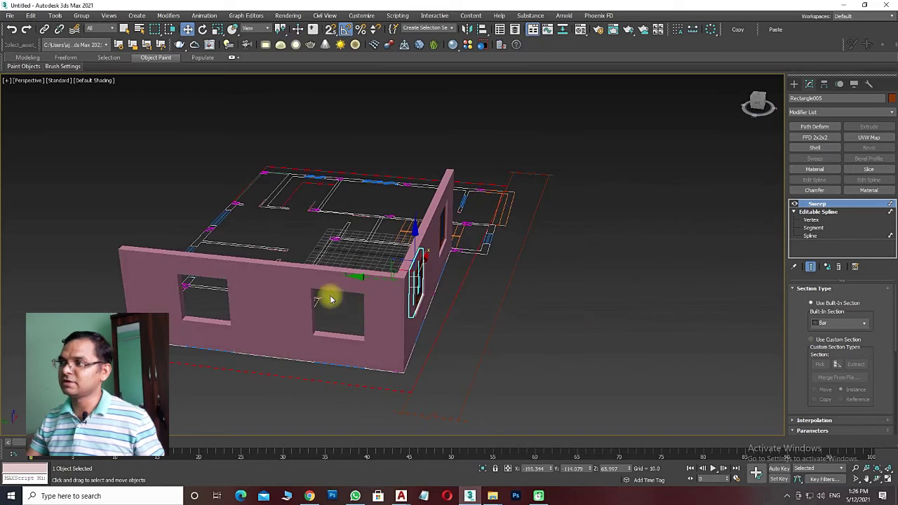
pyautogui.keyDown('alt'); pyautogui.moveTo(371, 343); pyautogui.dragTo(330, 315, button='middle'); pyautogui.keyUp('alt')
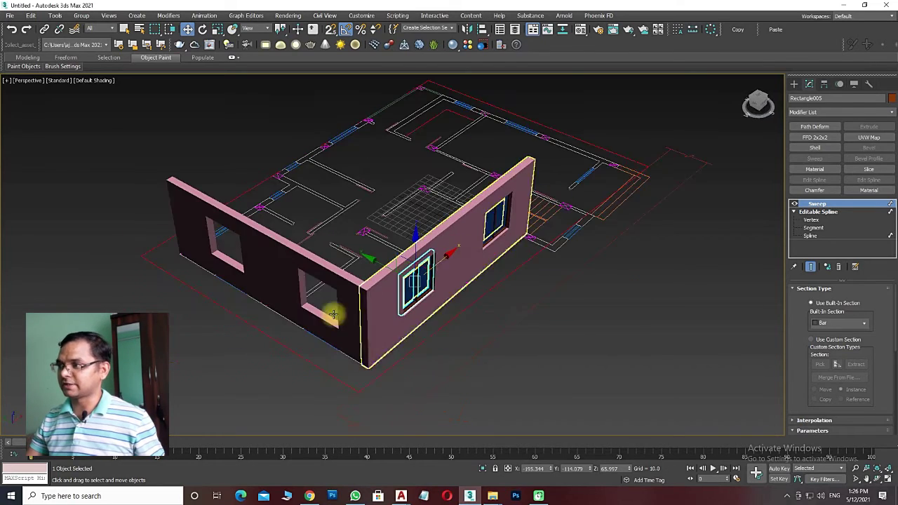
pyautogui.moveTo(491, 363)
pyautogui.keyDown('alt'); pyautogui.mouseDown(button='middle')
pyautogui.moveTo(467, 340)
pyautogui.moveTo(458, 282)
pyautogui.moveTo(462, 312)
pyautogui.mouseUp(button='middle'); pyautogui.keyUp('alt')
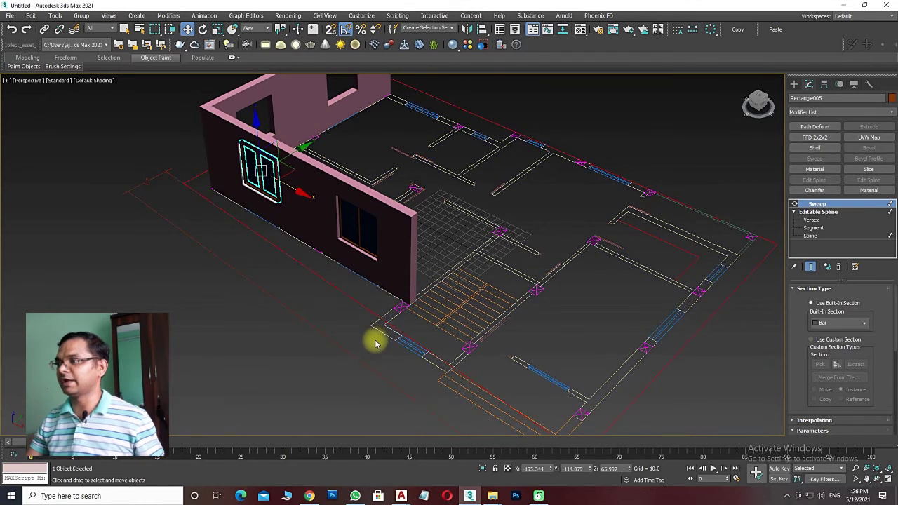
pyautogui.moveTo(534, 254)
pyautogui.keyDown('alt'); pyautogui.mouseDown(button='middle')
pyautogui.moveTo(483, 363)
pyautogui.moveTo(523, 363)
pyautogui.moveTo(549, 309)
pyautogui.mouseUp(button='middle'); pyautogui.keyUp('alt')
pyautogui.click(565, 269)
pyautogui.moveTo(565, 268)
pyautogui.keyDown('alt'); pyautogui.mouseDown(button='middle')
pyautogui.moveTo(481, 301)
pyautogui.moveTo(386, 311)
pyautogui.moveTo(442, 288)
pyautogui.mouseUp(button='middle'); pyautogui.keyUp('alt')
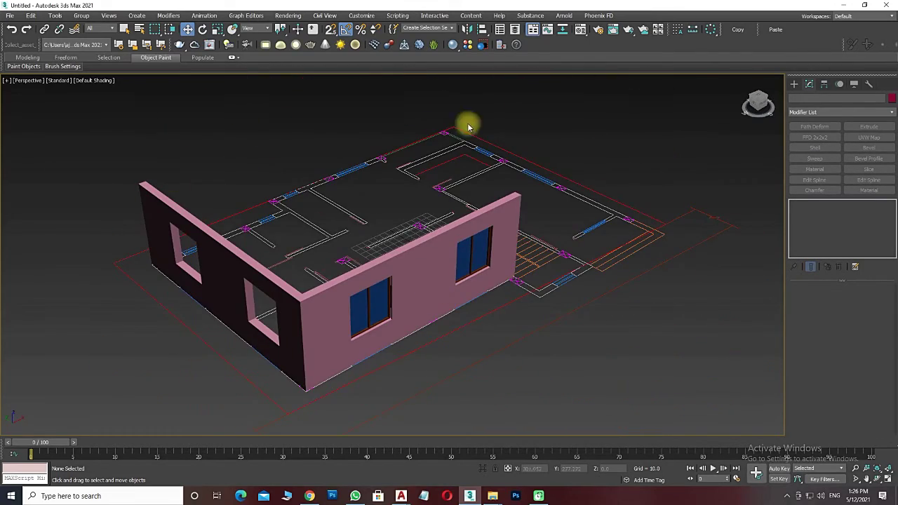